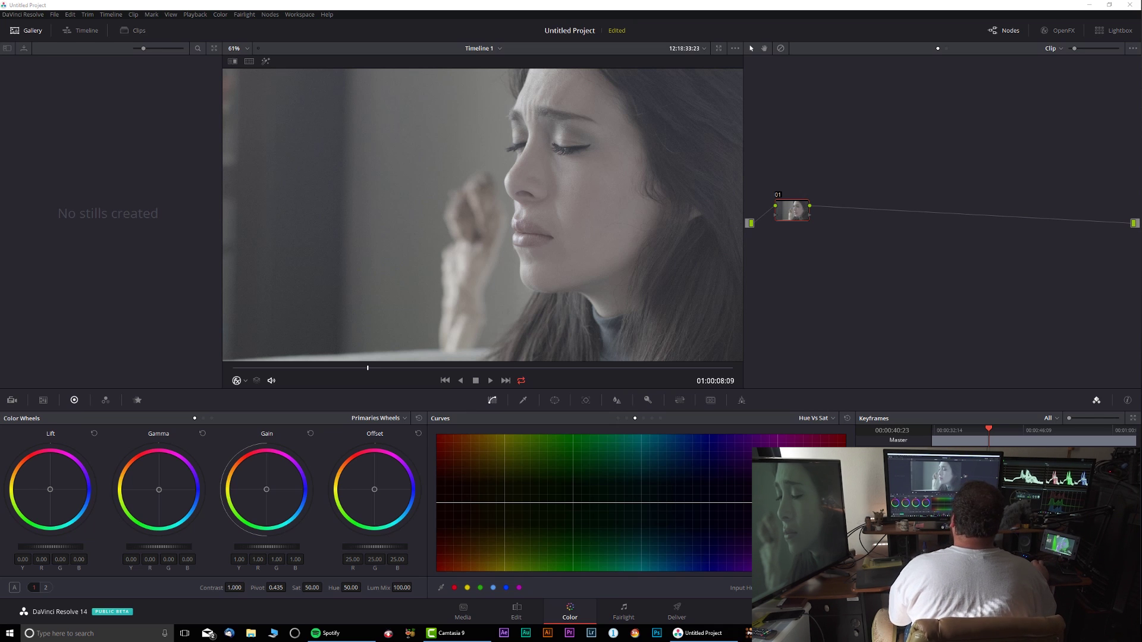
drag(792, 212, 789, 205)
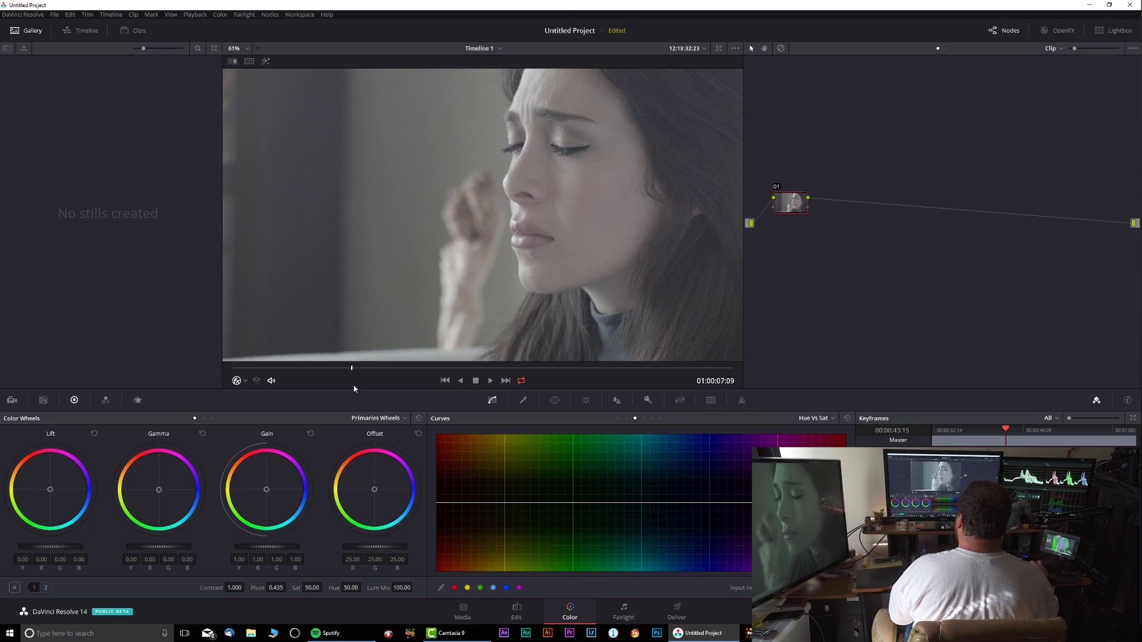
drag(351, 368, 321, 367)
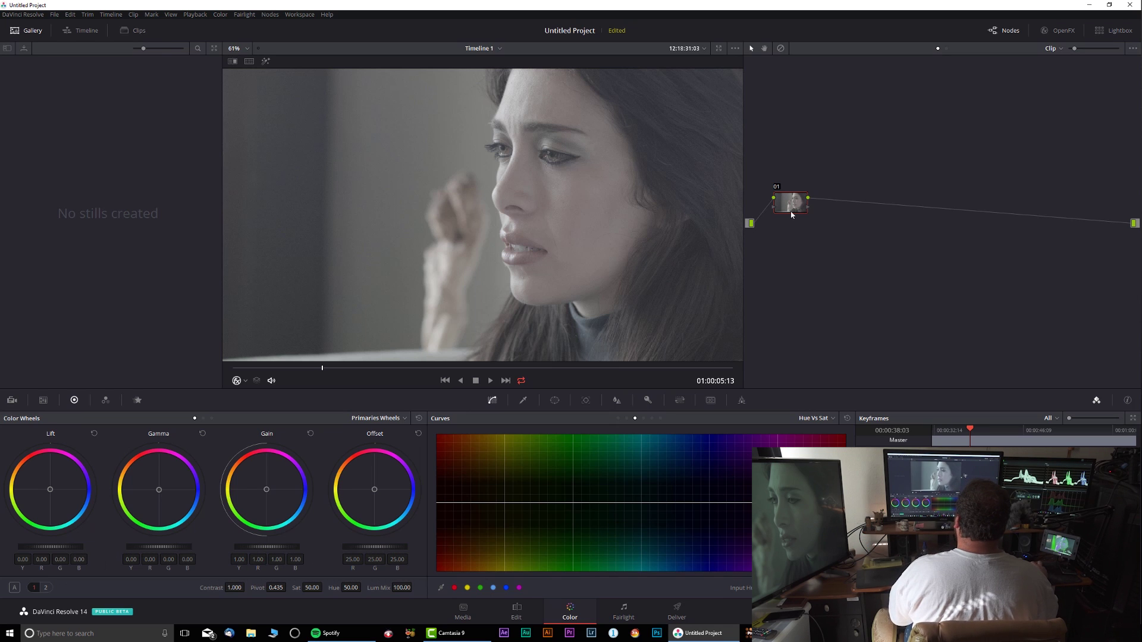
drag(791, 214, 798, 210)
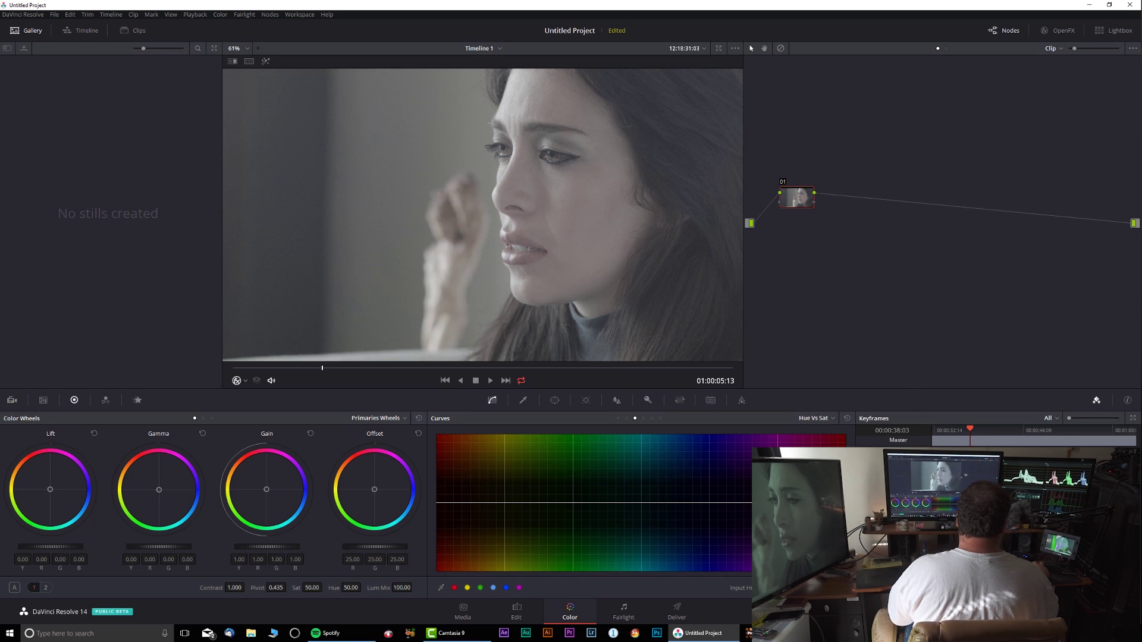
Step: Open the project settings and set the color science to ACEScct
key(shift+9)
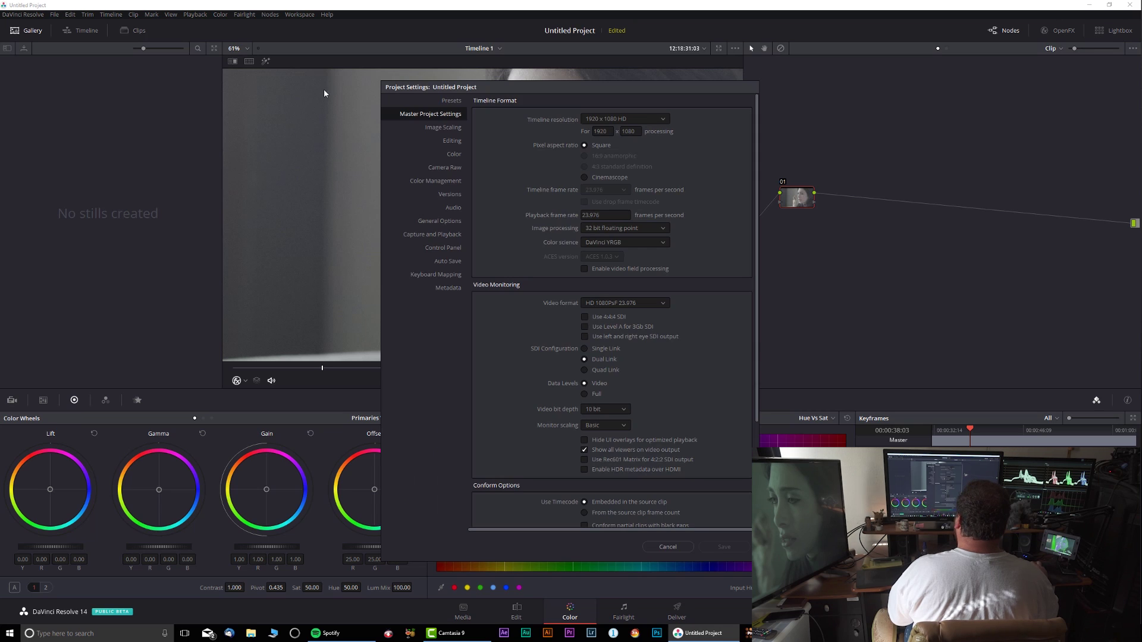
click(634, 242)
click(651, 286)
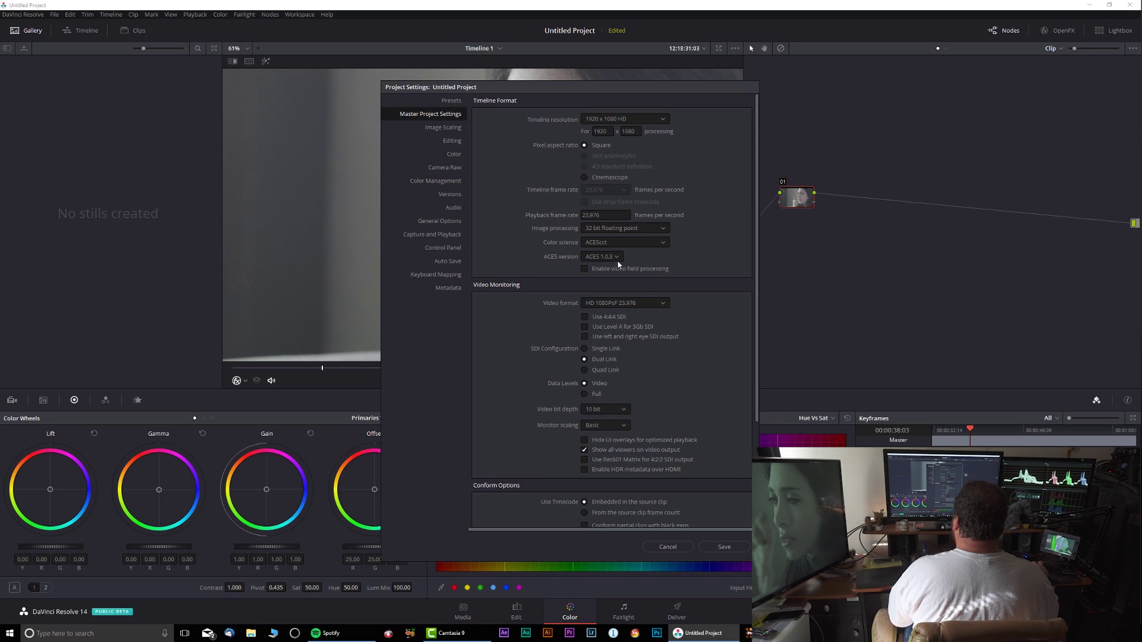
Step: Set the ACES input transform to Blackmagic Design Film and the output transform to Rec.709, and save the project settings
click(428, 182)
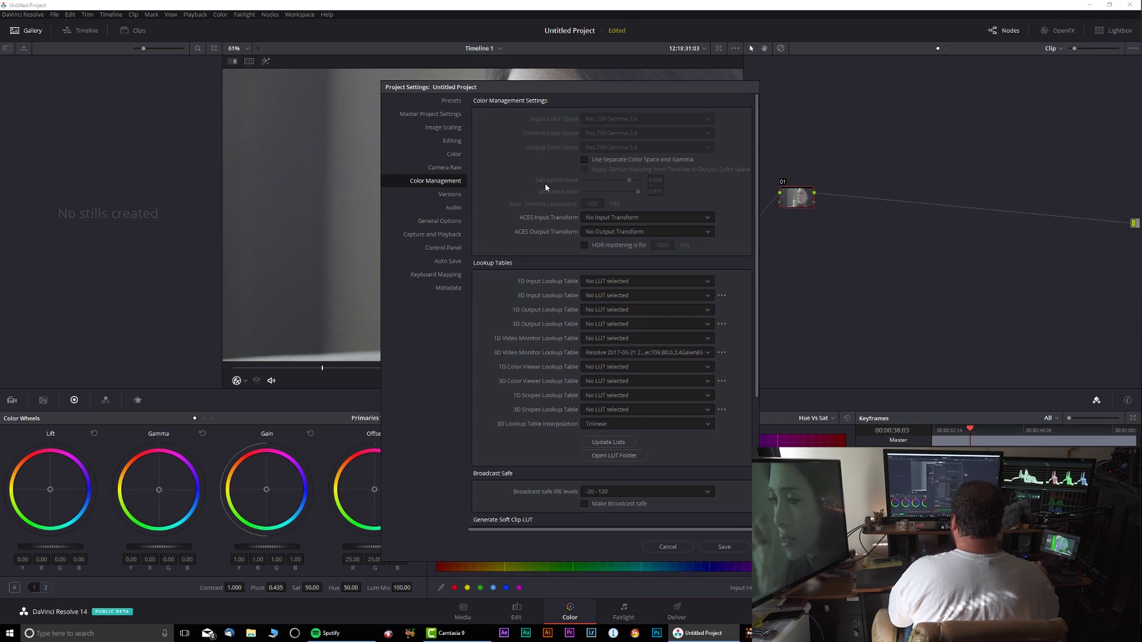
click(618, 217)
scroll(640, 249, up, 3)
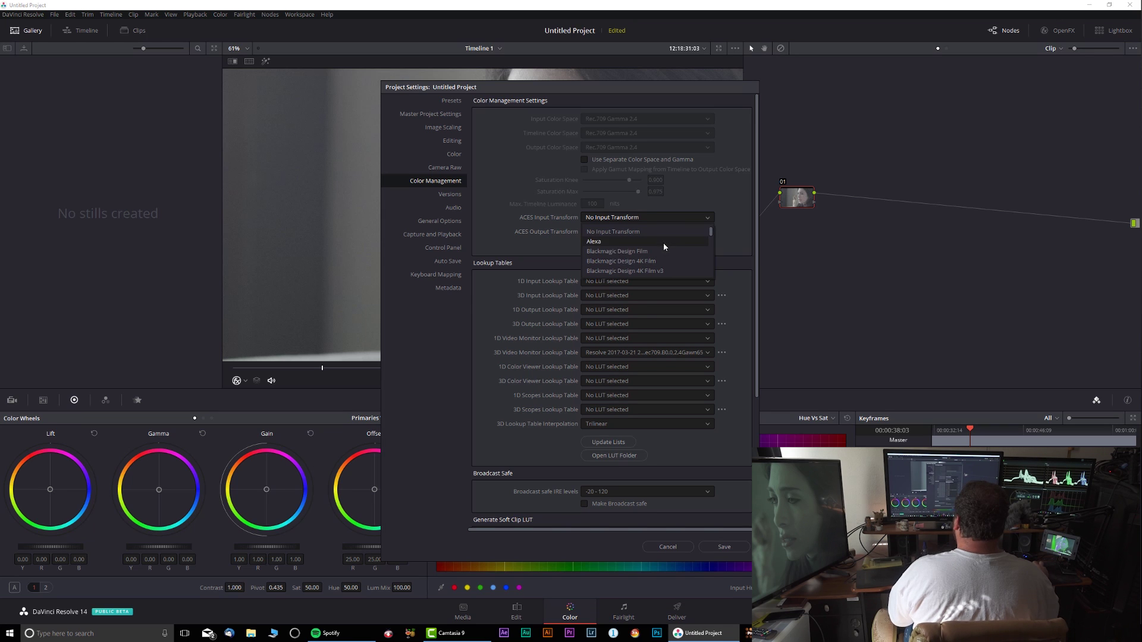
click(612, 255)
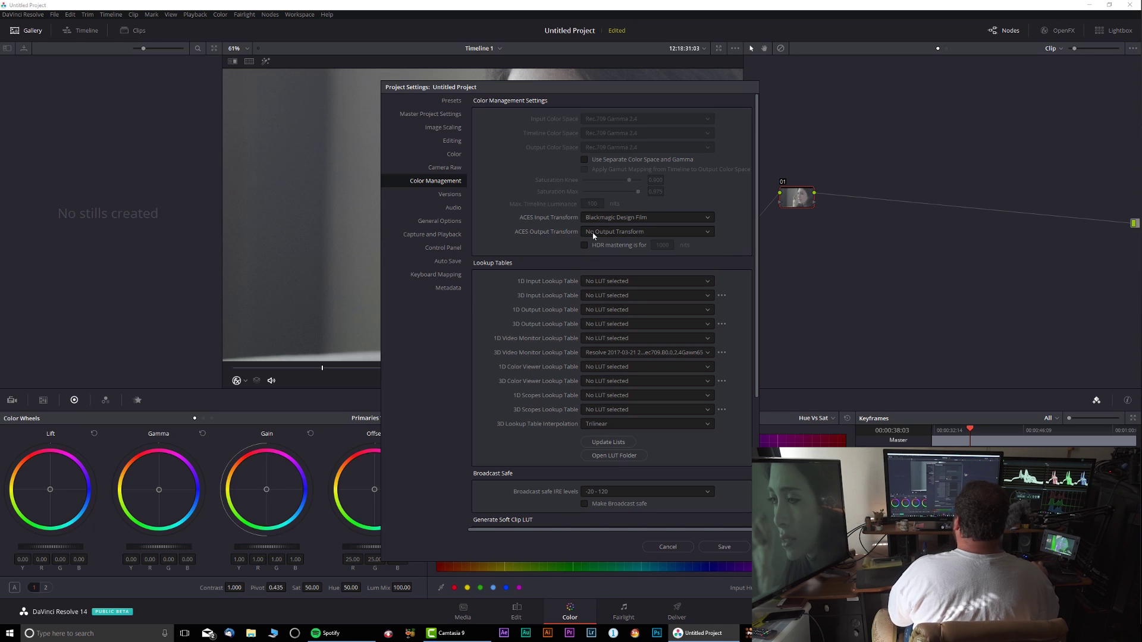
click(597, 232)
click(603, 255)
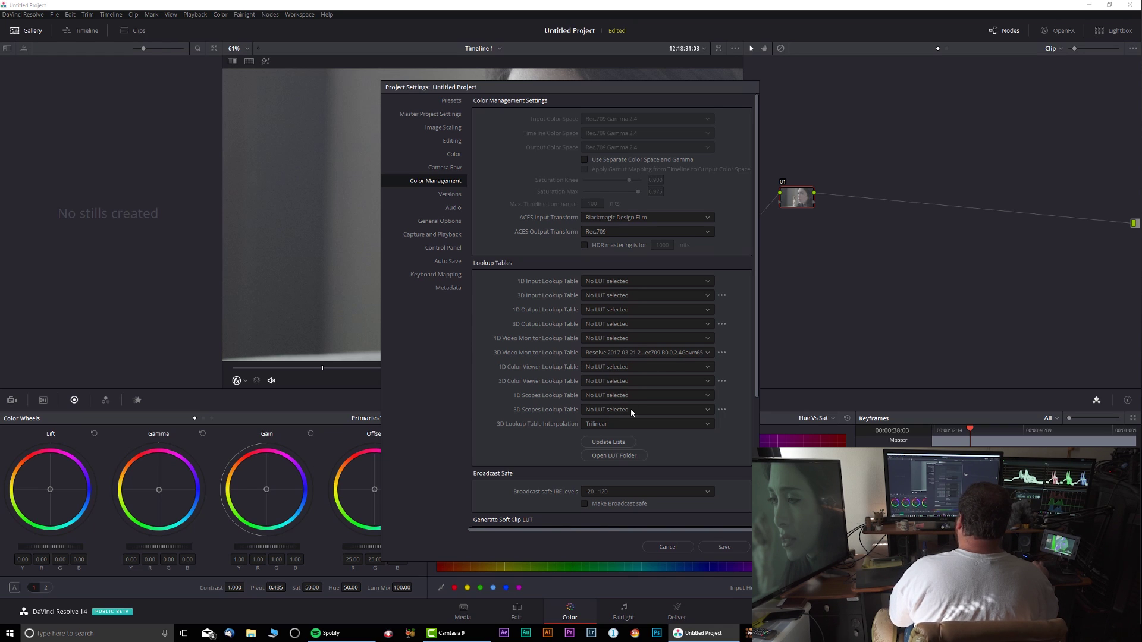
click(723, 547)
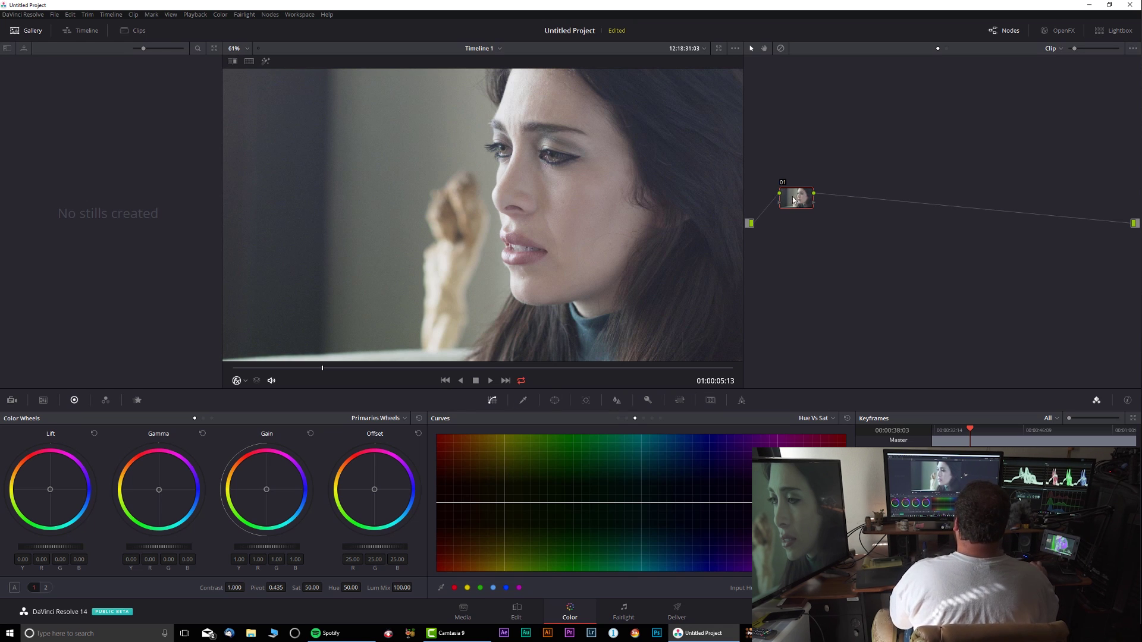
Step: Add a serial node after node 01 and a parallel node alongside the new one
drag(795, 201, 788, 208)
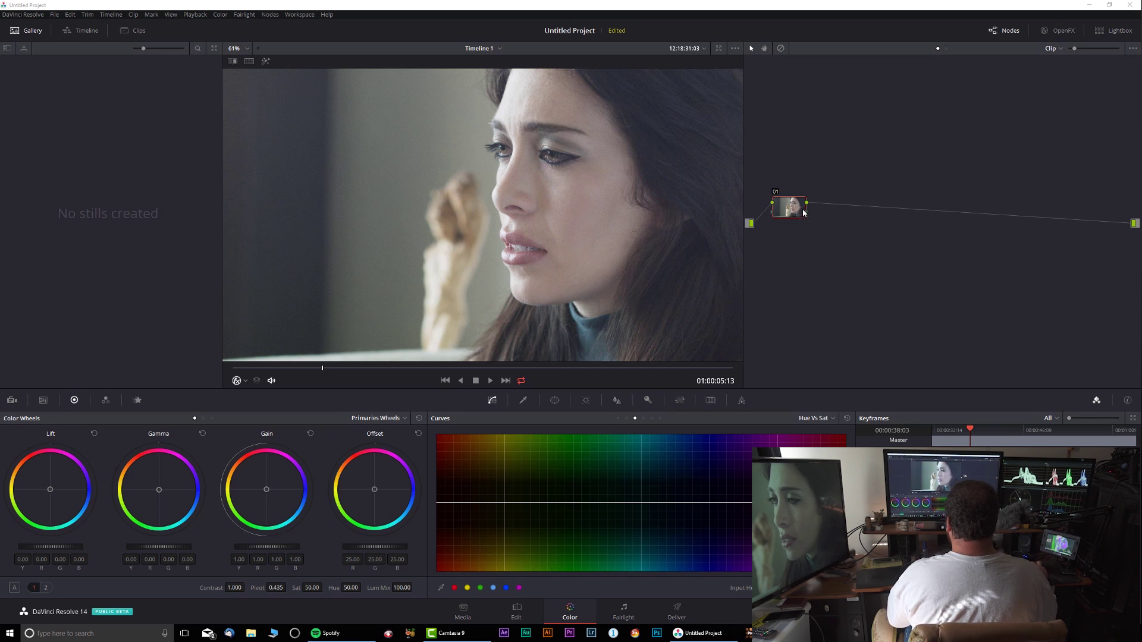
drag(803, 212, 798, 217)
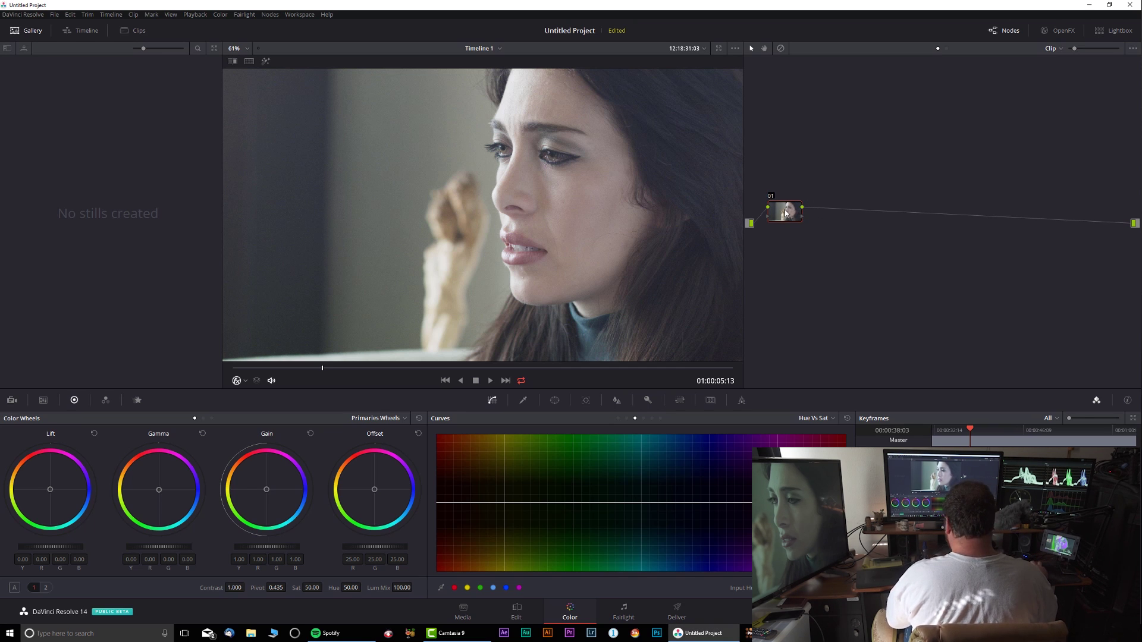
key(alt+s)
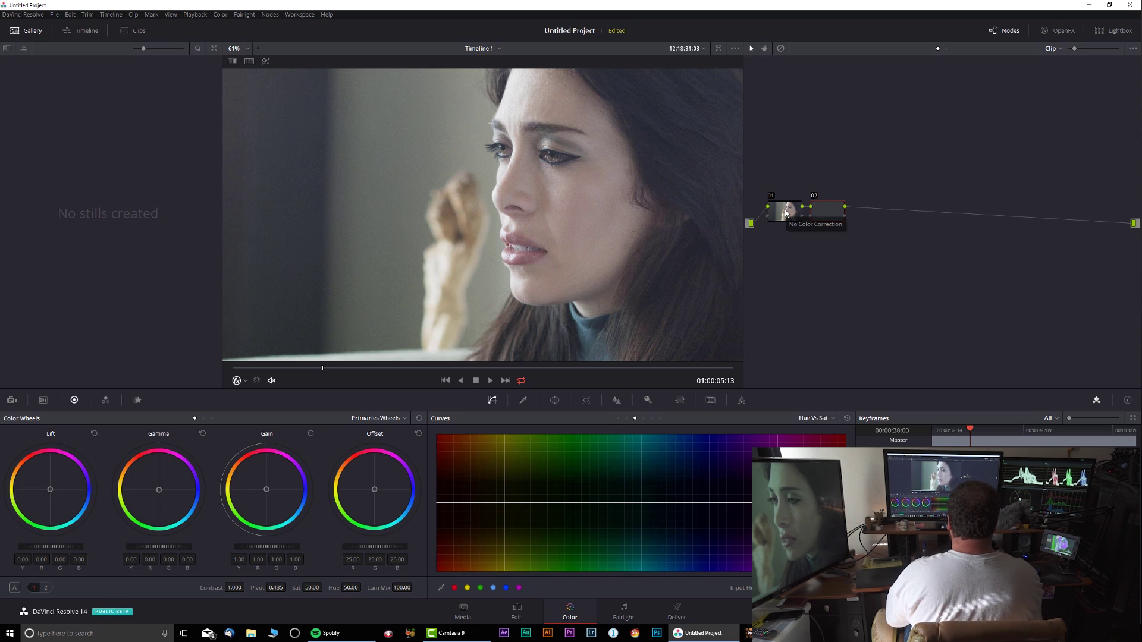
key(alt+p)
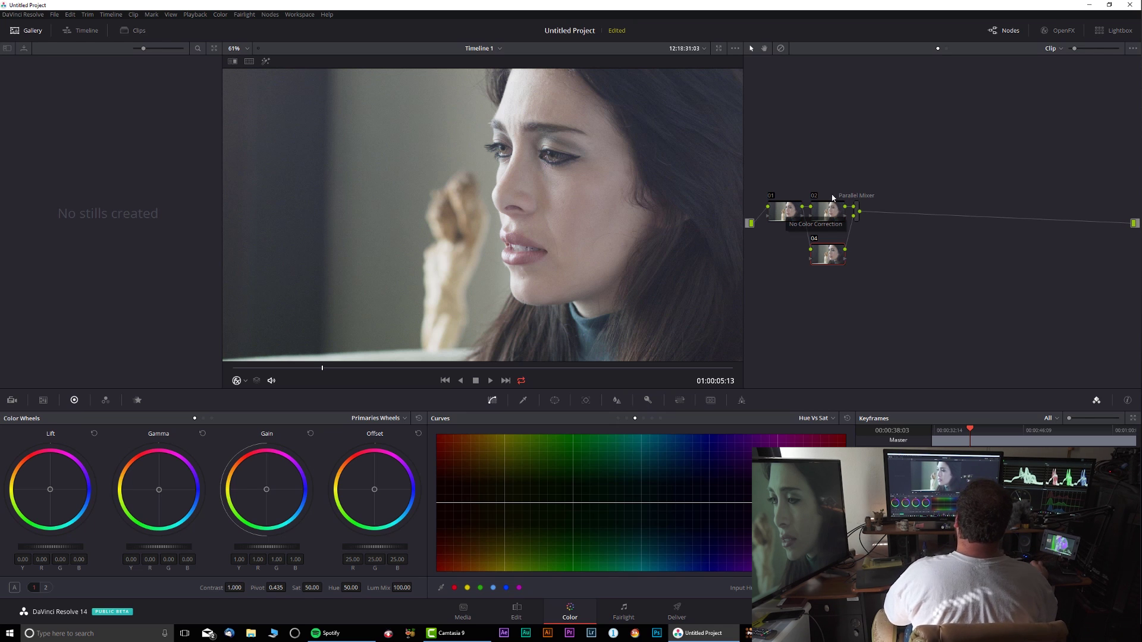
Step: Go to the clip frame at 01:00:29:03 and switch the curves from Hue Vs Sat to Custom
drag(325, 373, 699, 367)
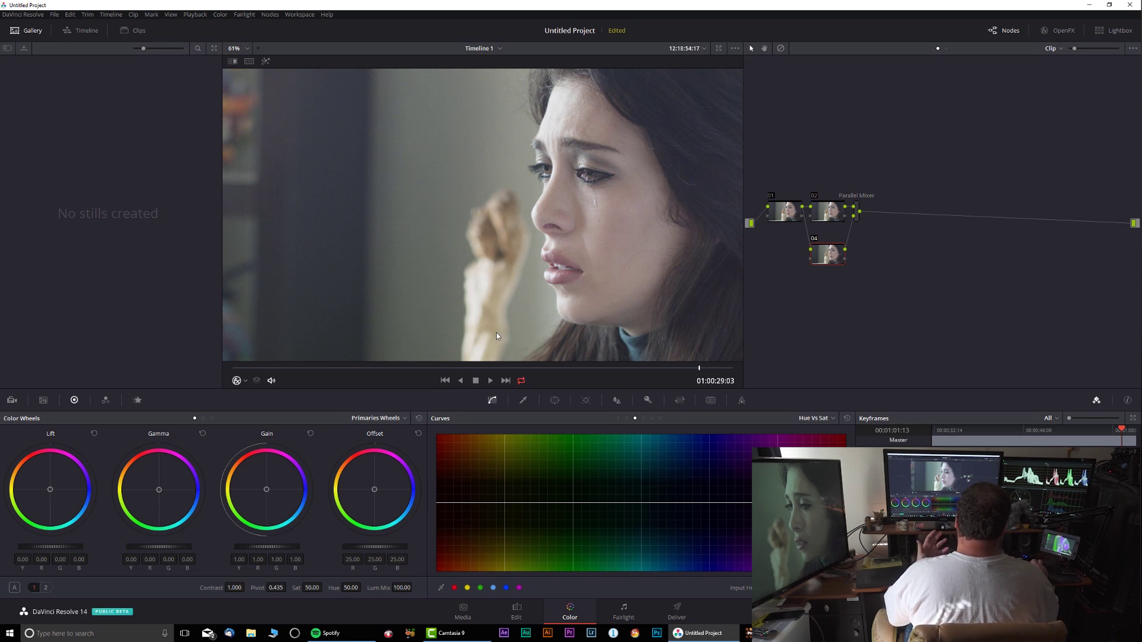
click(823, 419)
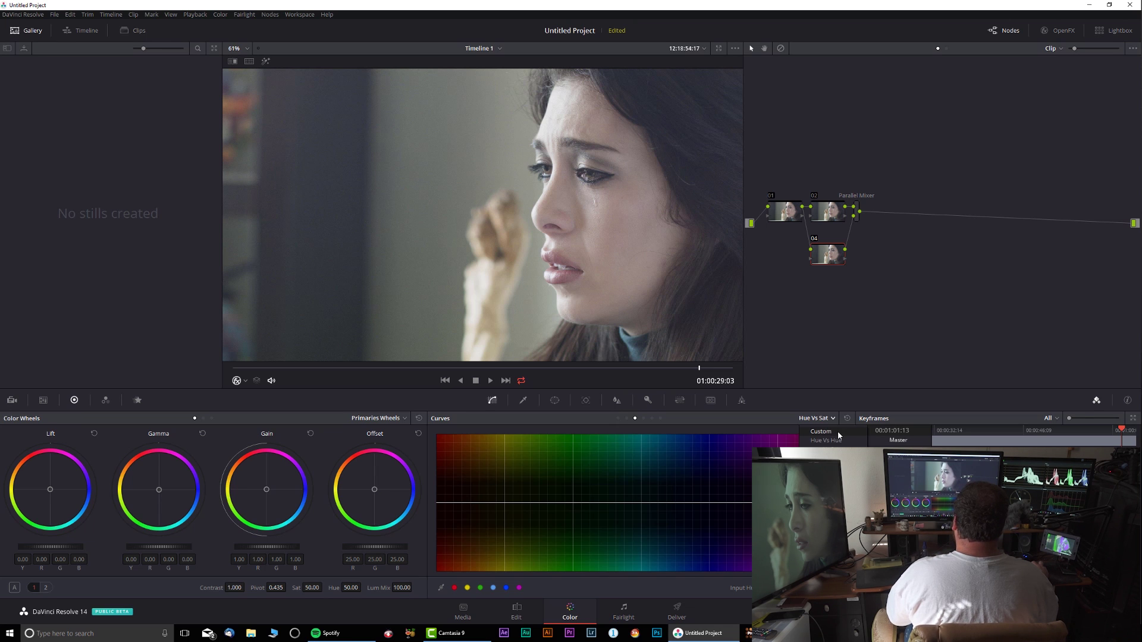
click(821, 432)
Step: Label node 02 "Exposure"
right_click(832, 208)
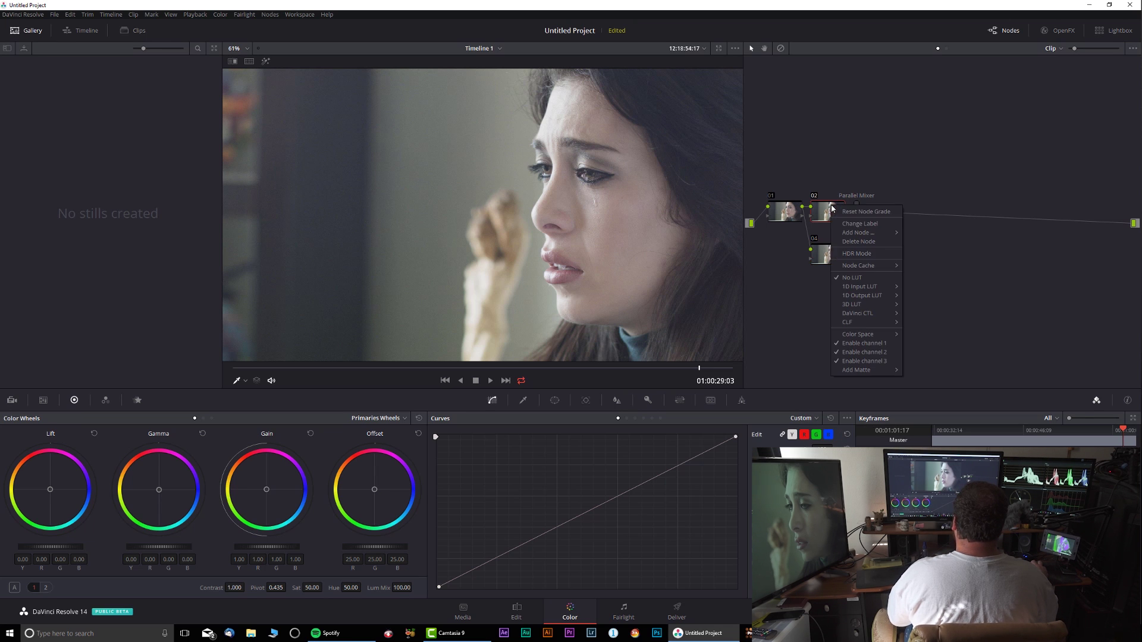
click(859, 223)
text(Exposu)
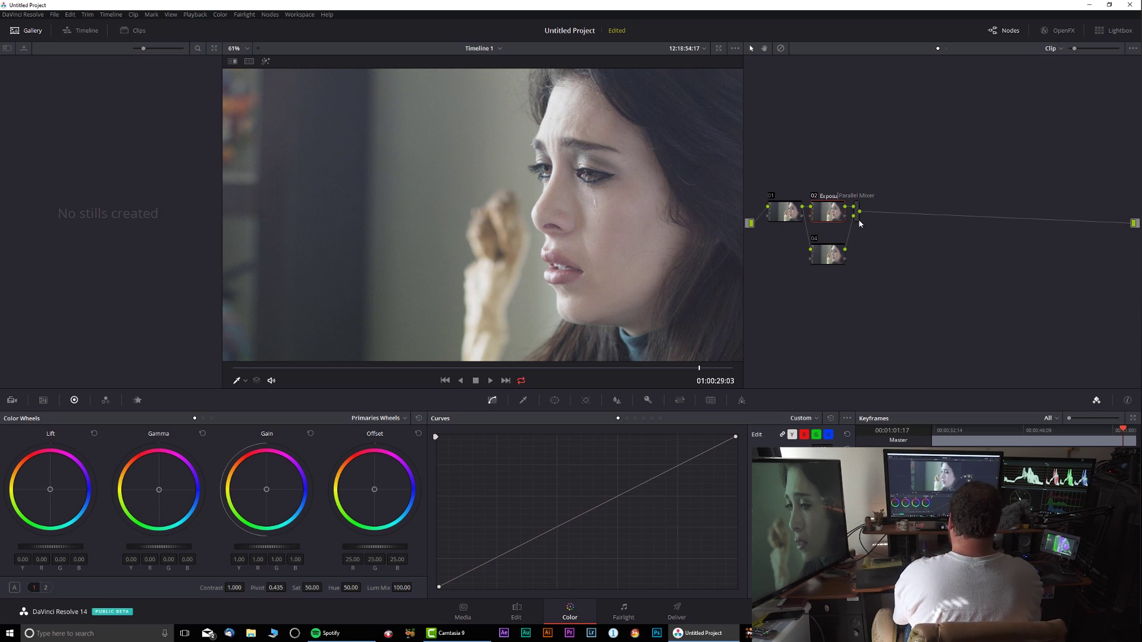
text(re)
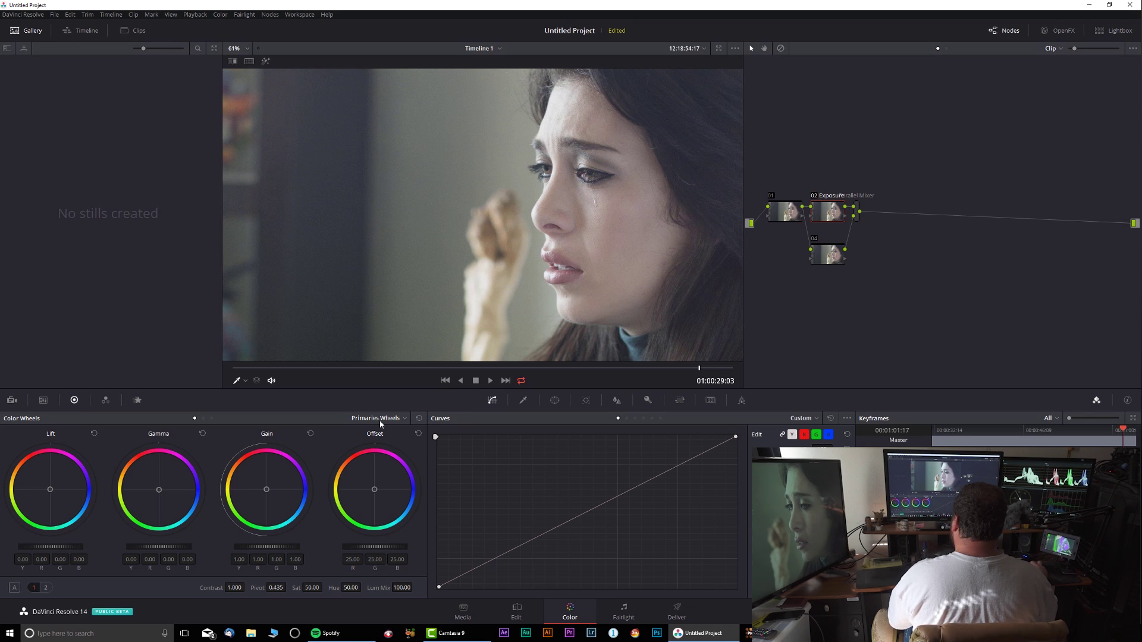
Step: Switch the primary color controls to Log mode and from there to Primaries Bars
click(380, 418)
click(383, 451)
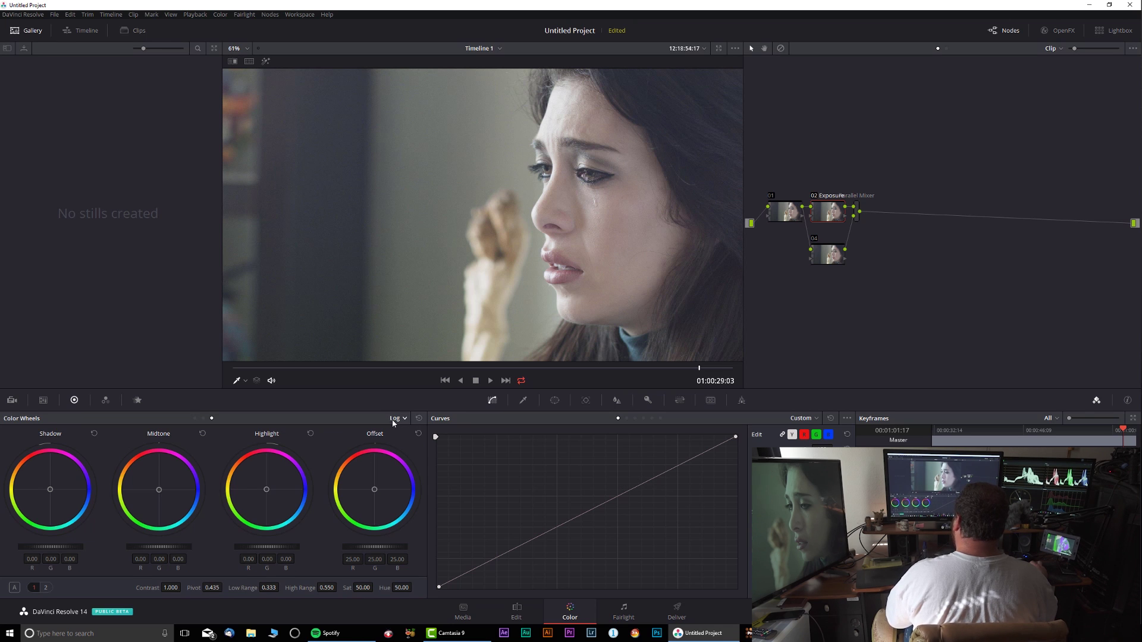
click(392, 419)
click(398, 439)
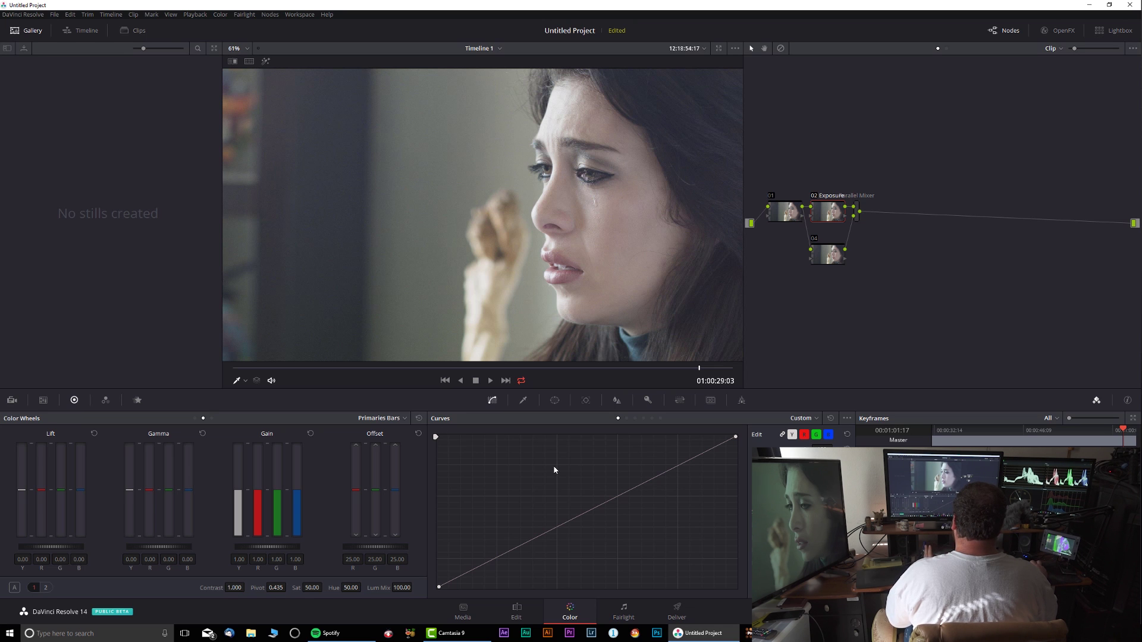
Step: Try bending the custom curve of the Exposure node with several control points, and reset the curve
click(511, 565)
click(549, 543)
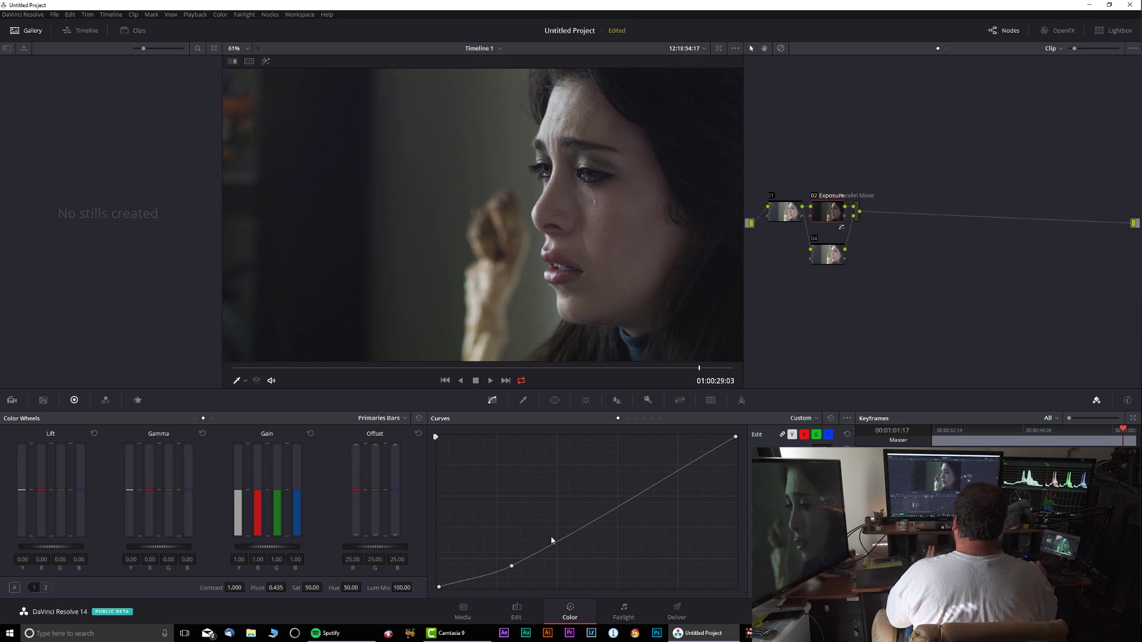
drag(539, 535, 590, 520)
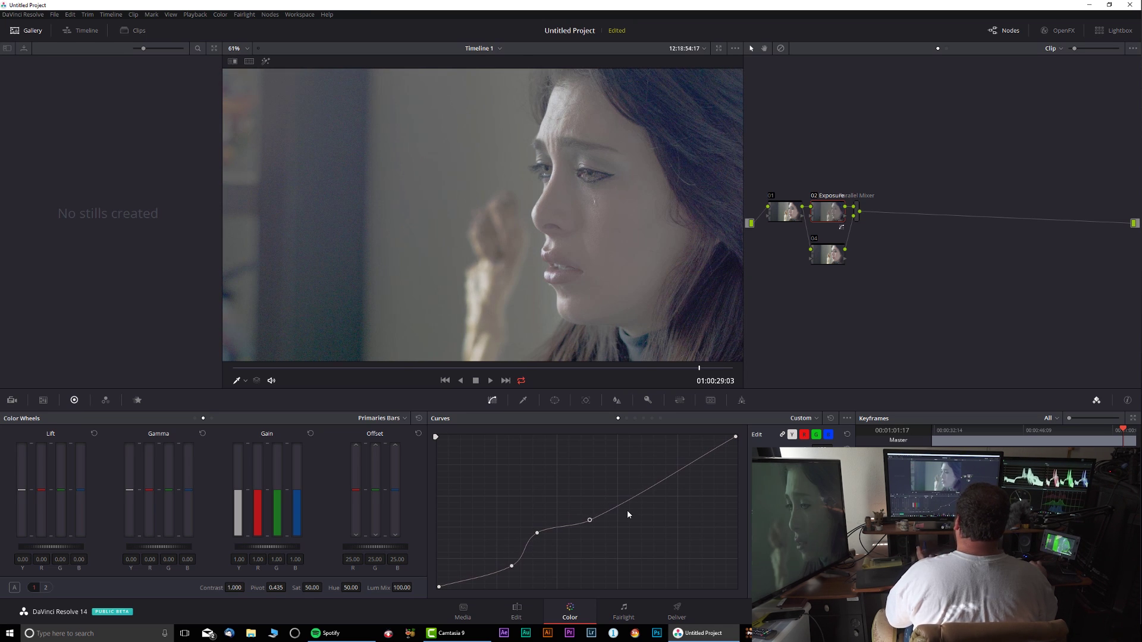
click(831, 418)
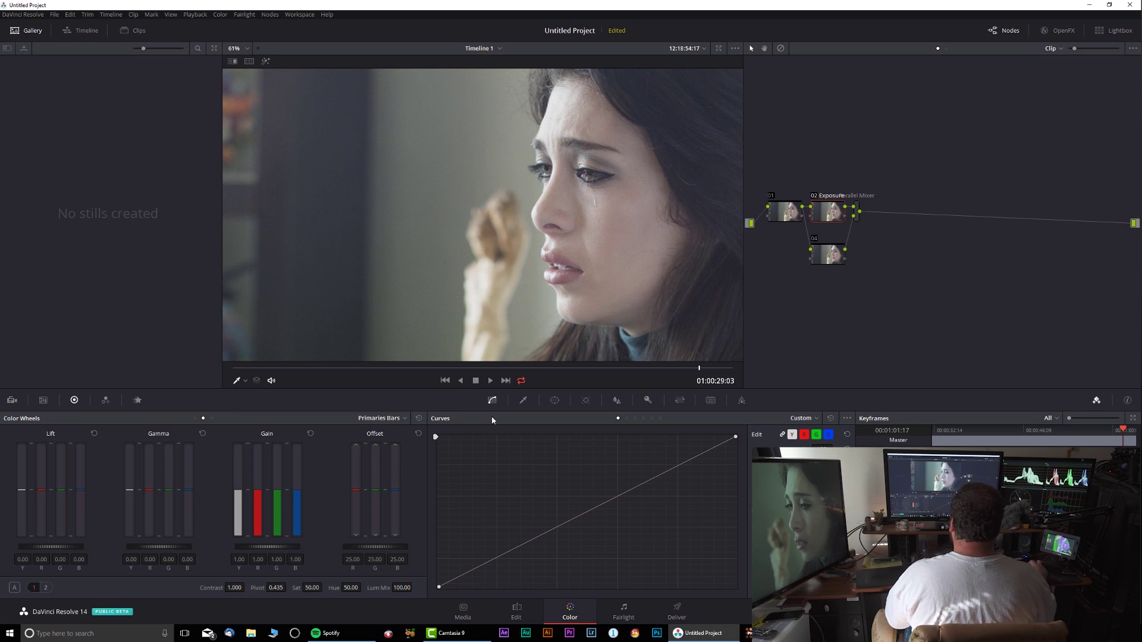
Step: At frame 01:00:09:05, add a serial node after the parallel mixer and apply the False Color 2.3 FREE GPU effect to it
drag(373, 368, 380, 368)
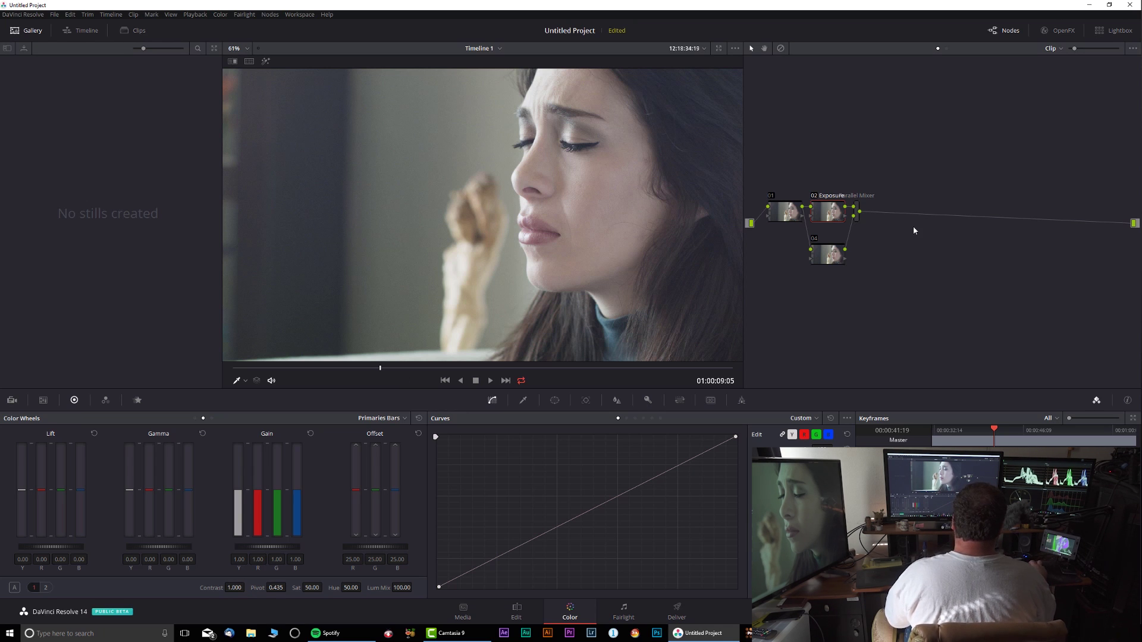
click(856, 213)
key(alt+s)
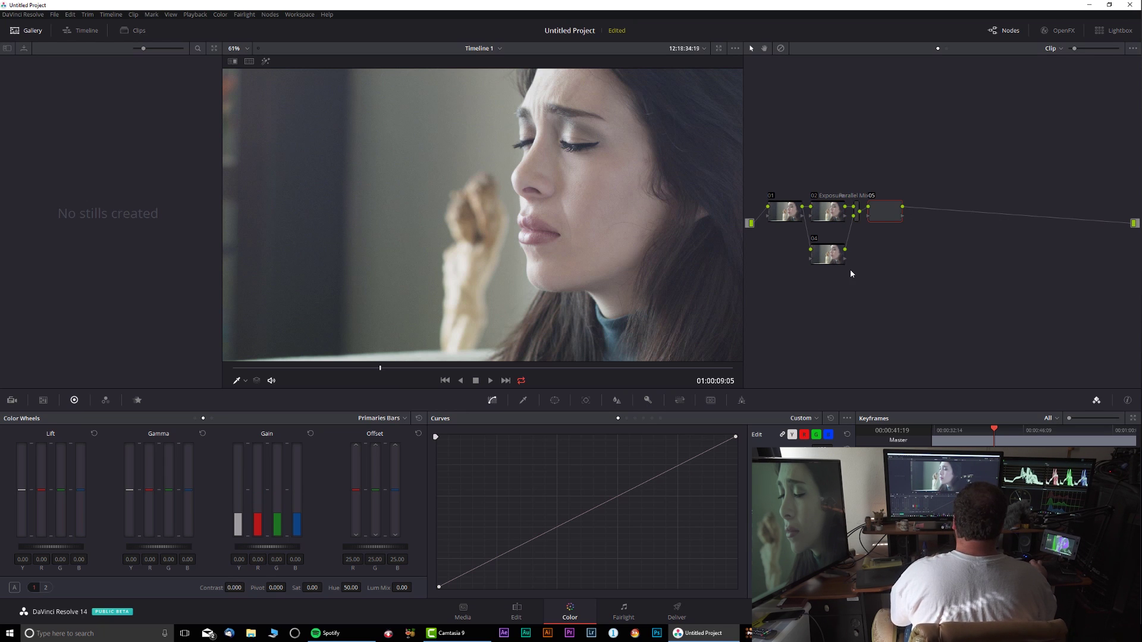
click(1052, 27)
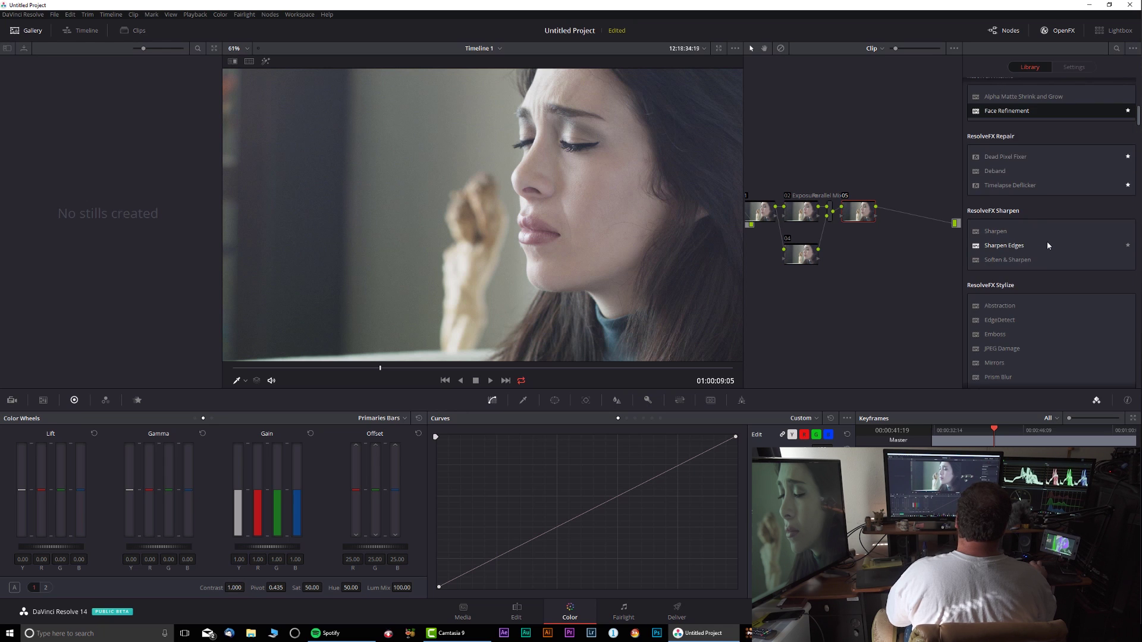
scroll(1047, 241, down, 4)
scroll(1042, 266, down, 5)
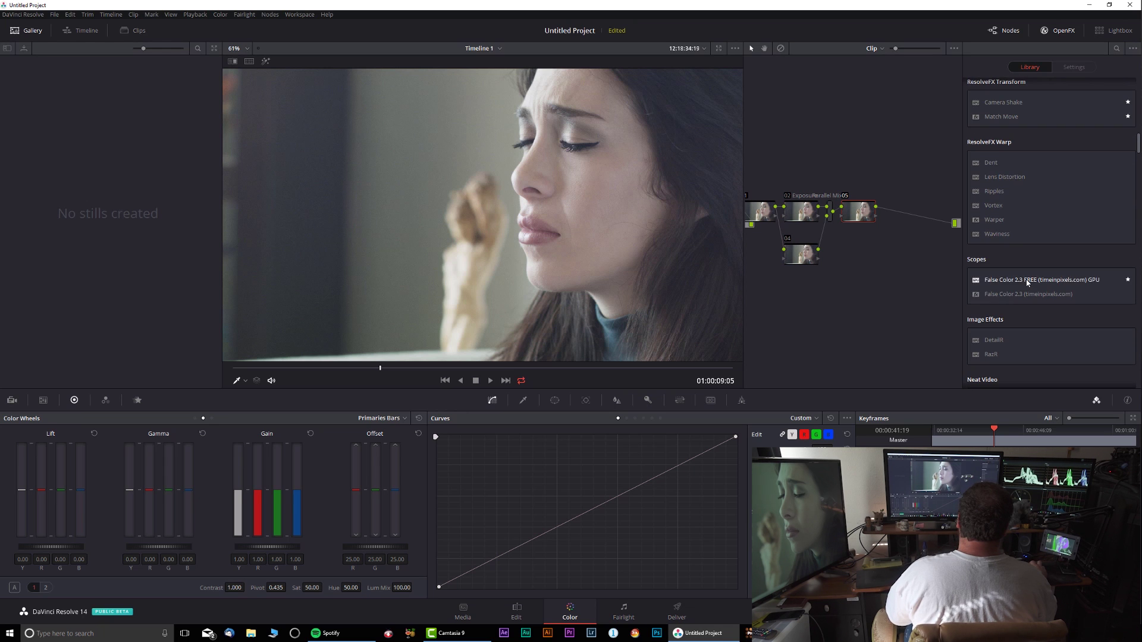
drag(993, 279, 858, 214)
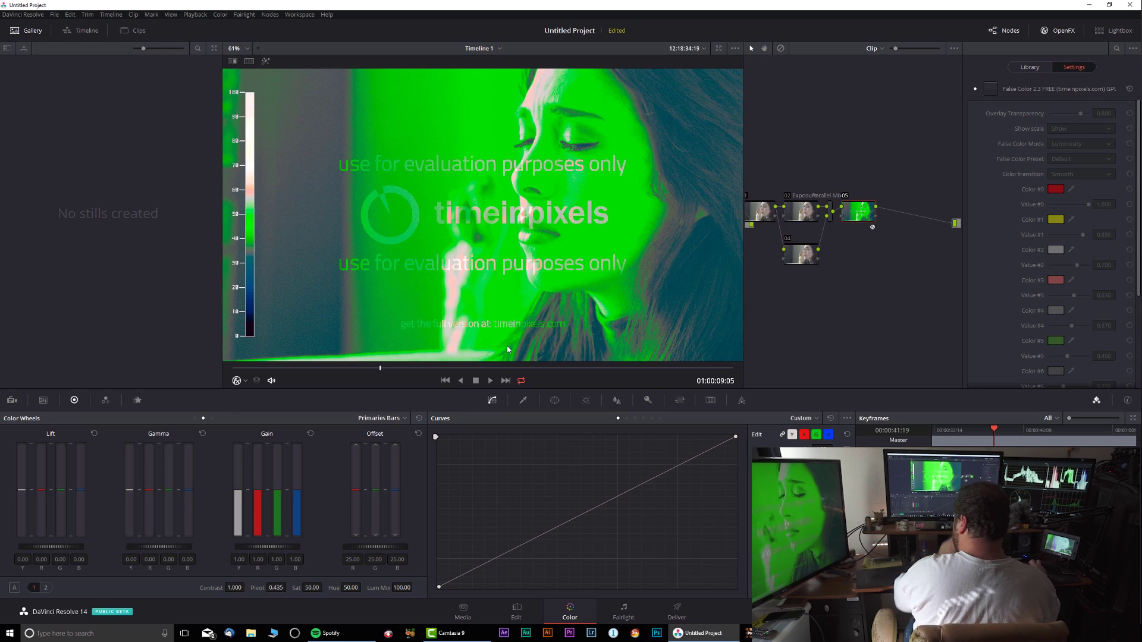
Step: Check the false color exposure at frame 01:00:15:00, close the effects library and delete the false color node
drag(370, 368, 474, 377)
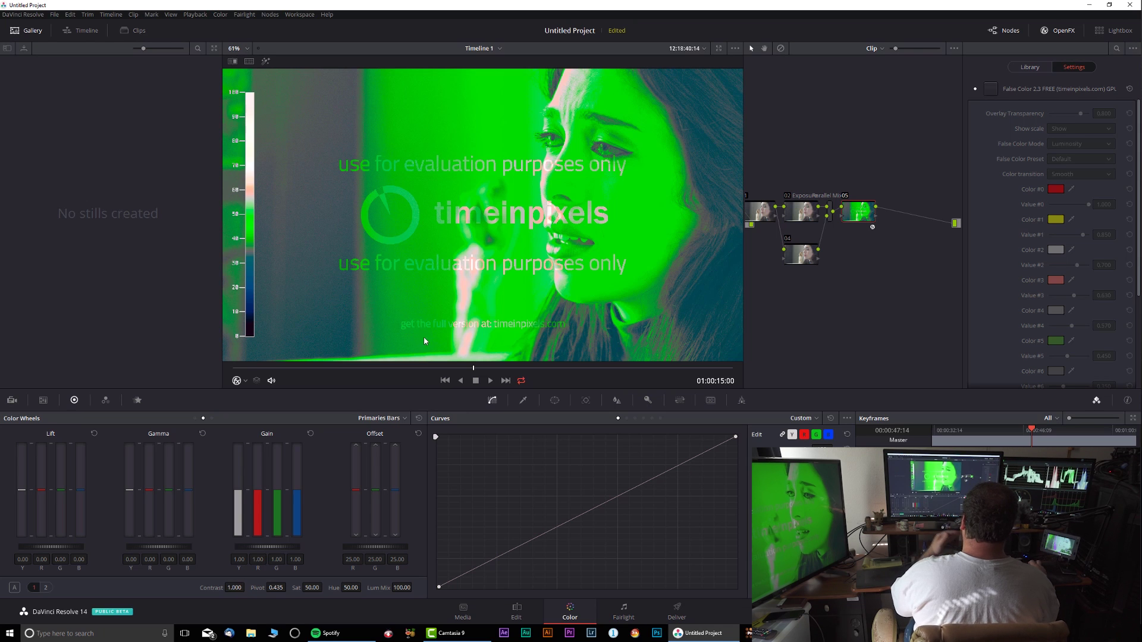
click(1058, 31)
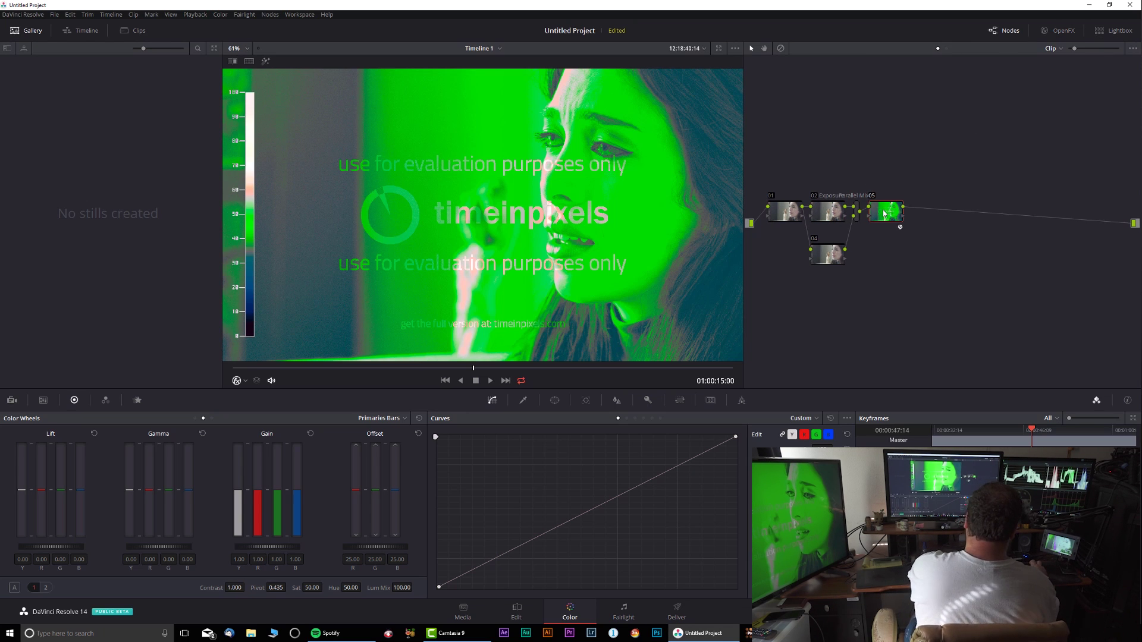
key(Delete)
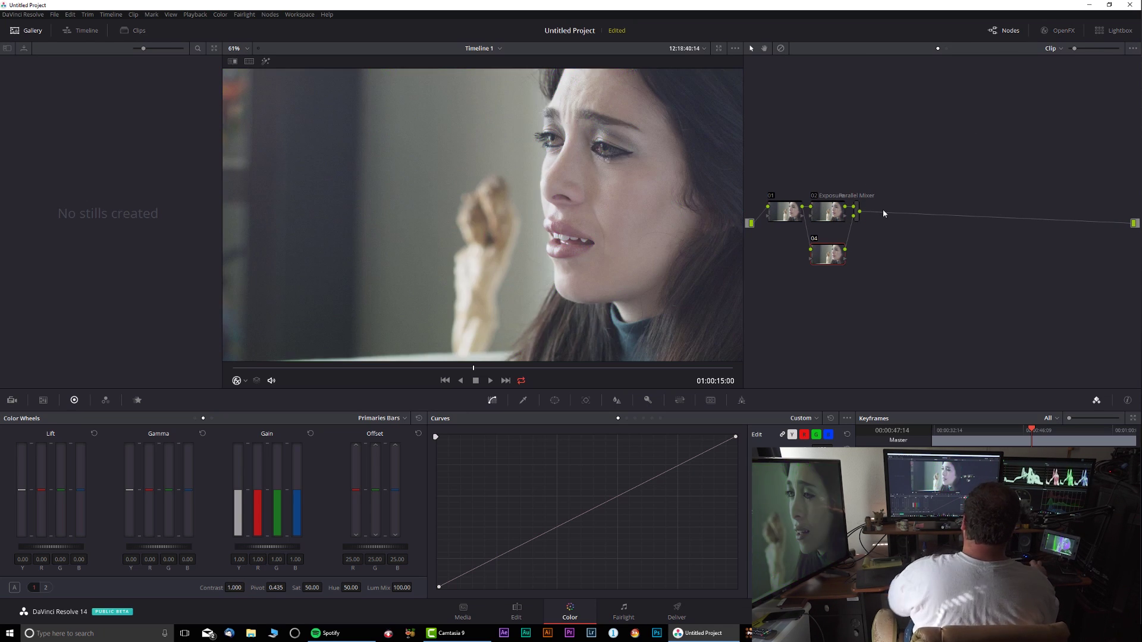
Step: Lower the white point of the custom curve slightly on the Exposure node to darken the highlights
click(829, 205)
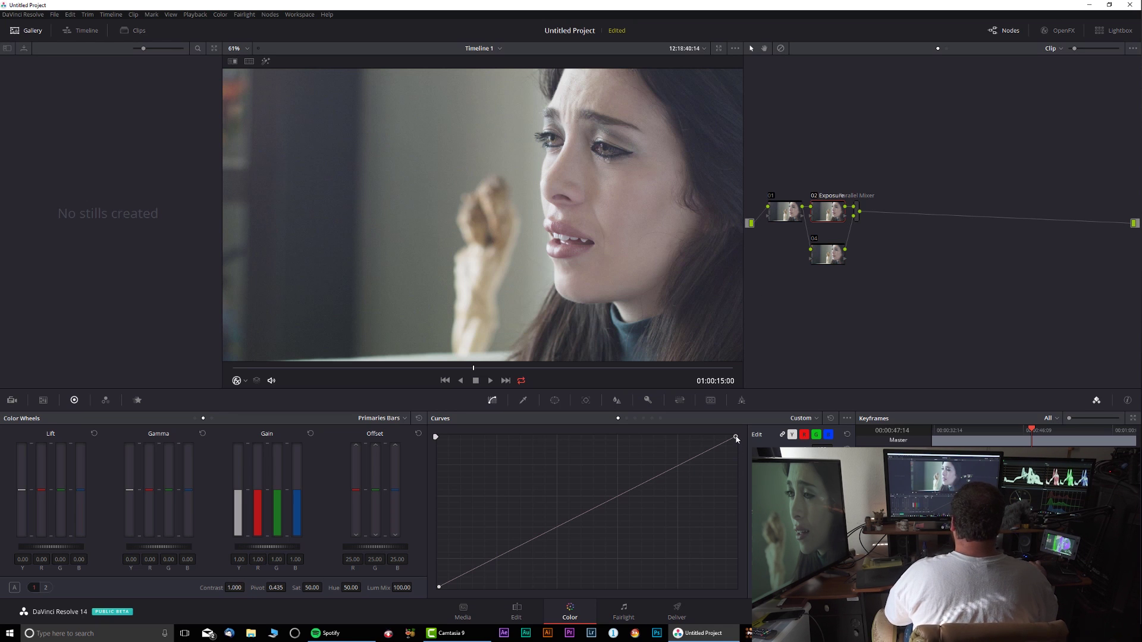
drag(736, 439, 736, 448)
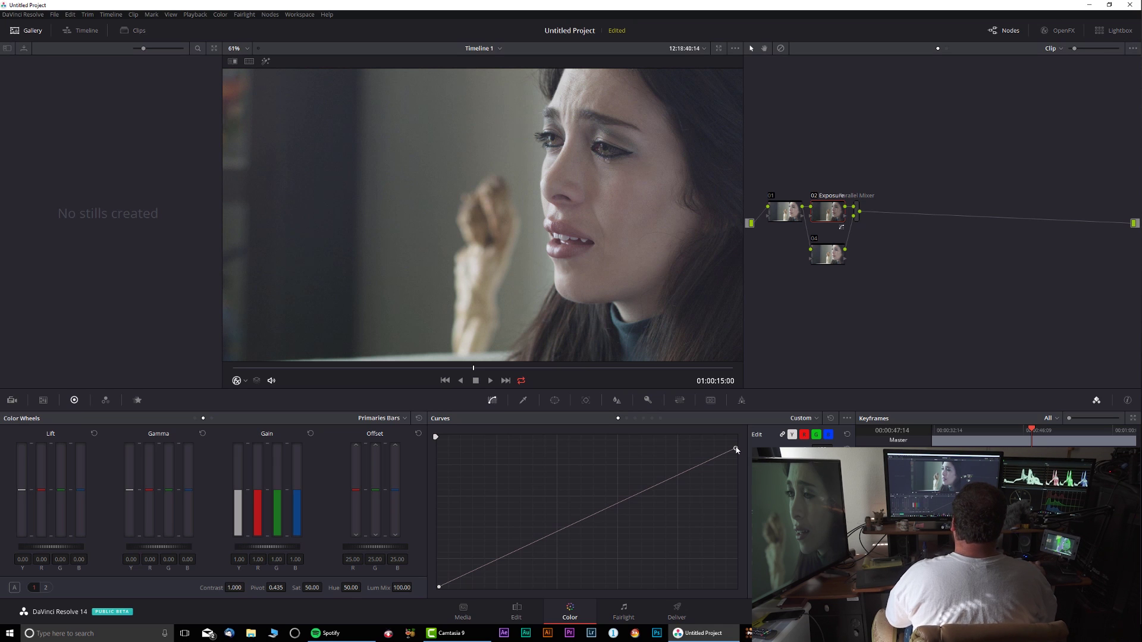
drag(736, 450, 737, 461)
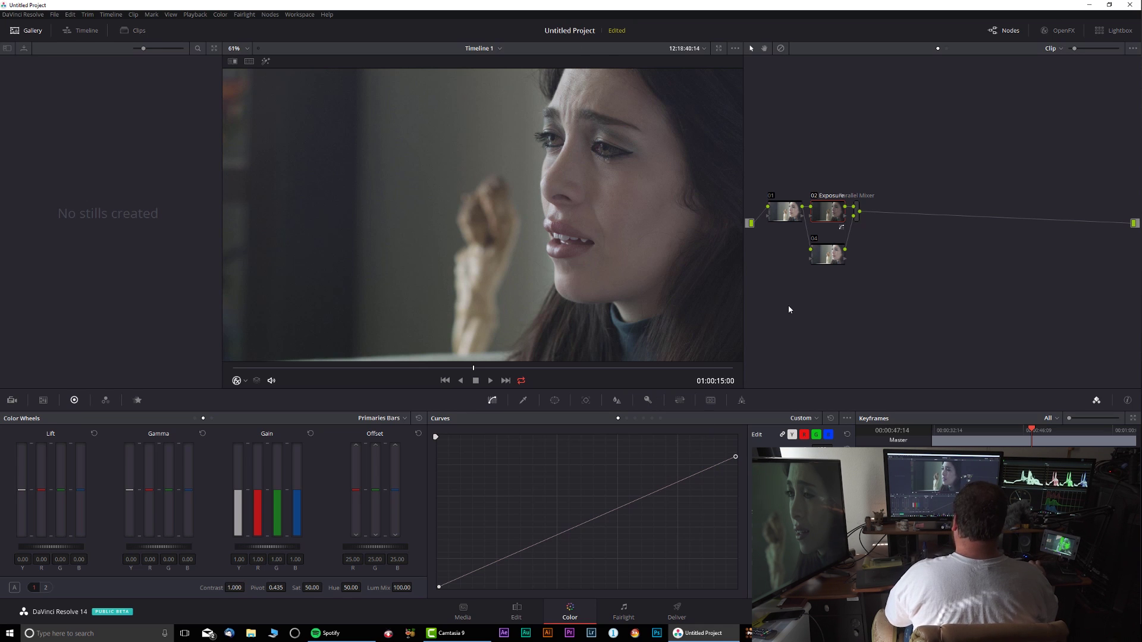
Step: On the Exposure node's curve, shift the black point inward, add a slightly raised shadow control point, and compare with the ungraded image
key(ctrl+d)
key(ctrl+d)
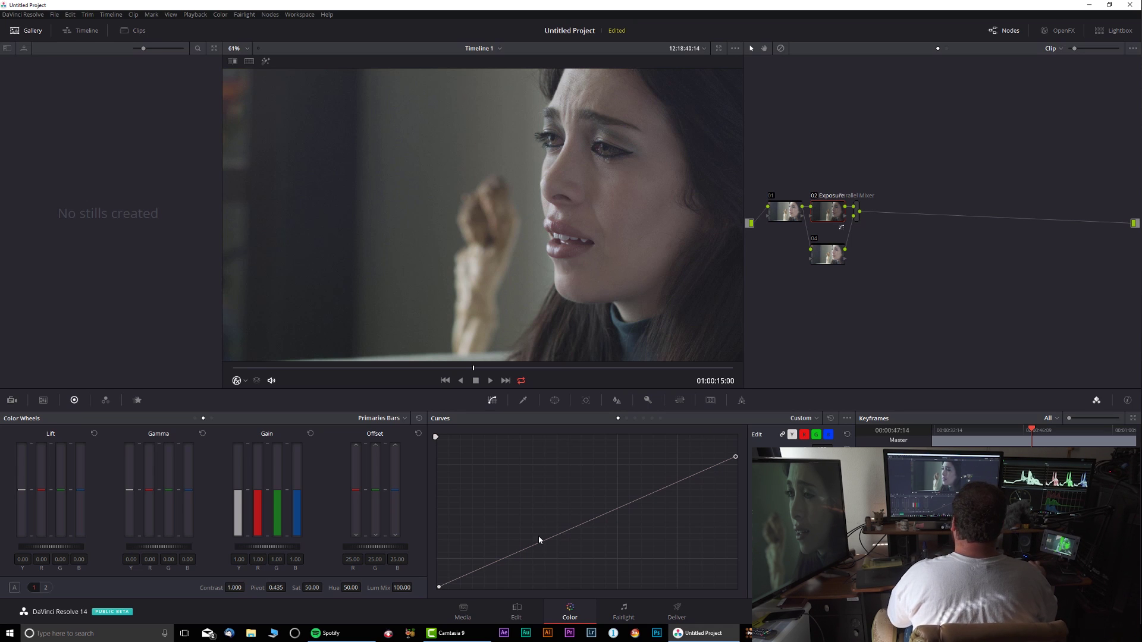
drag(439, 589, 452, 590)
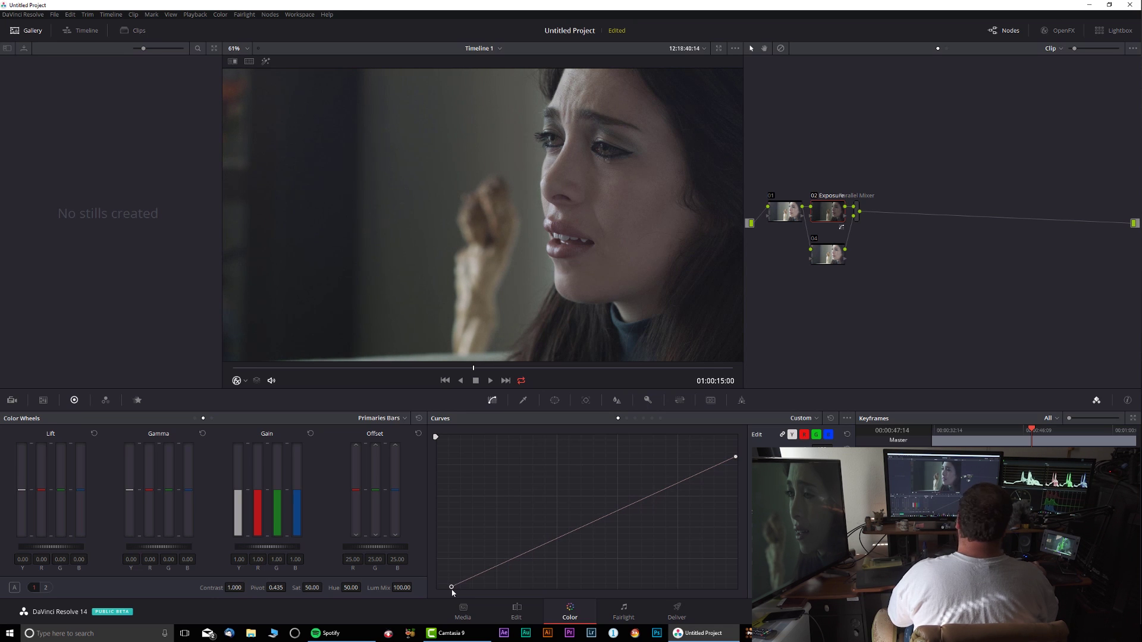
click(484, 572)
drag(486, 572, 493, 564)
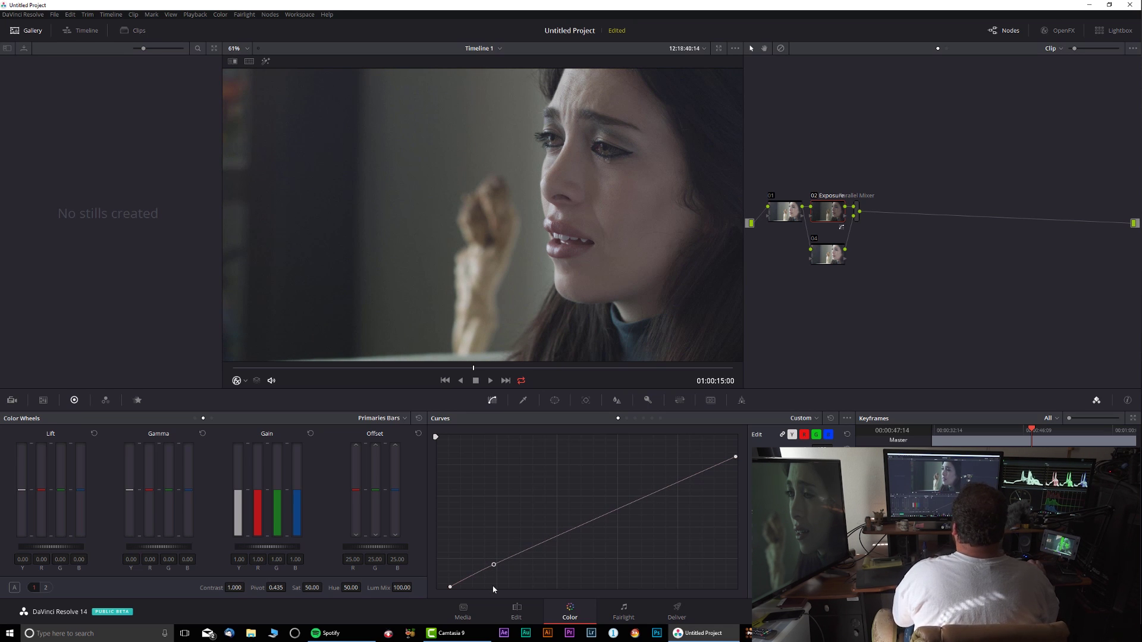
key(shift+d)
key(shift+d)
key(shift+d)
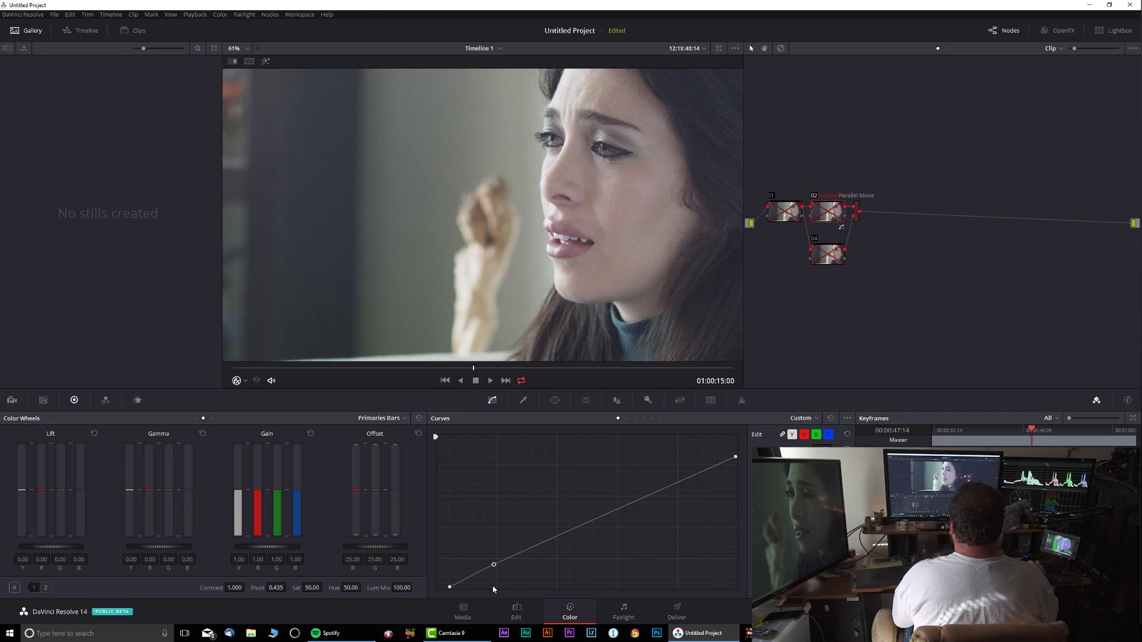
key(shift+d)
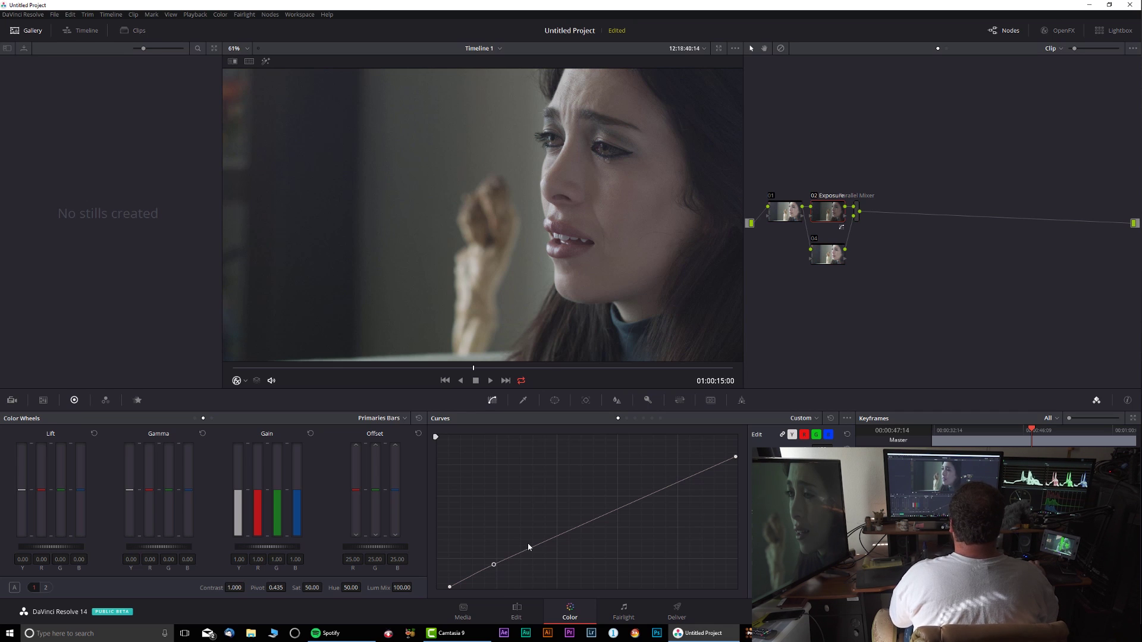
Step: Label node 04 "saturation" and raise its saturation to 59.60
click(828, 257)
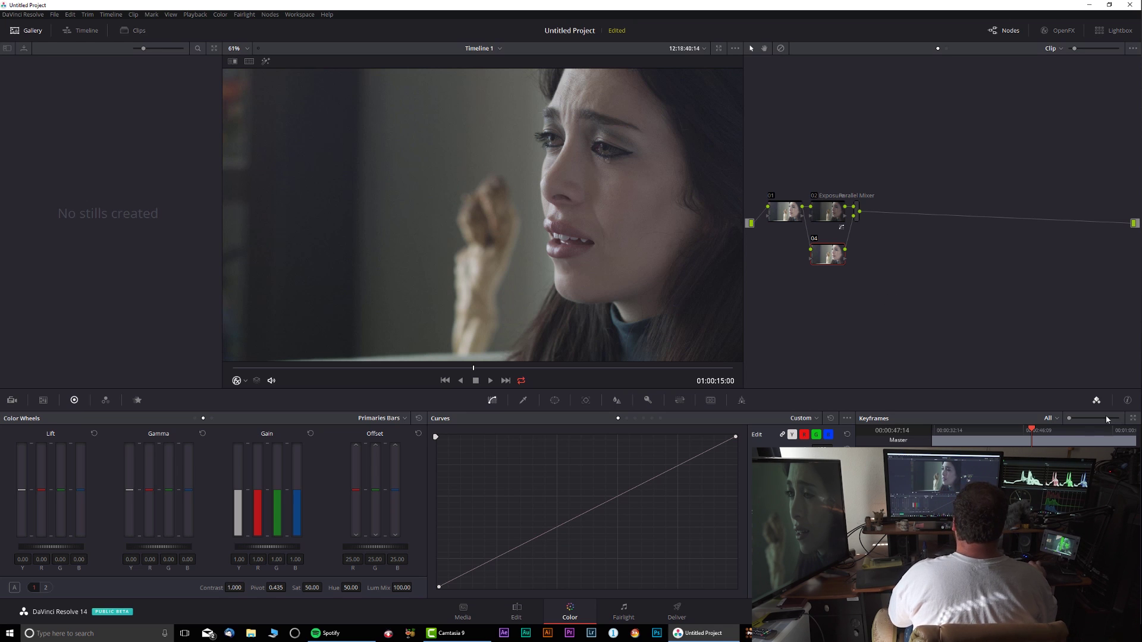
right_click(834, 259)
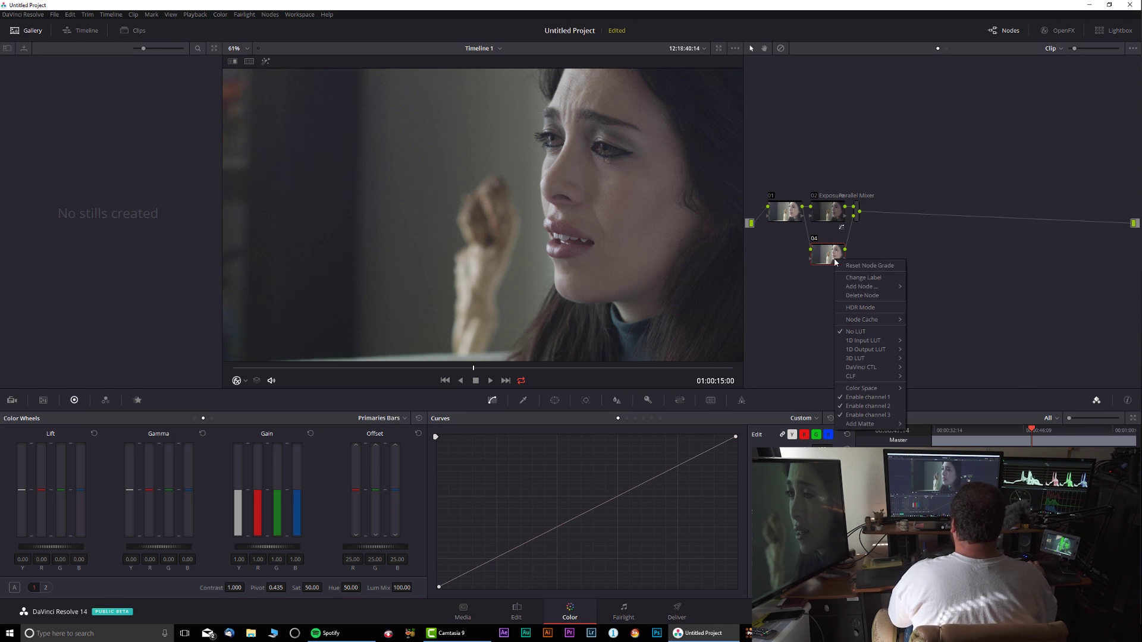
click(856, 278)
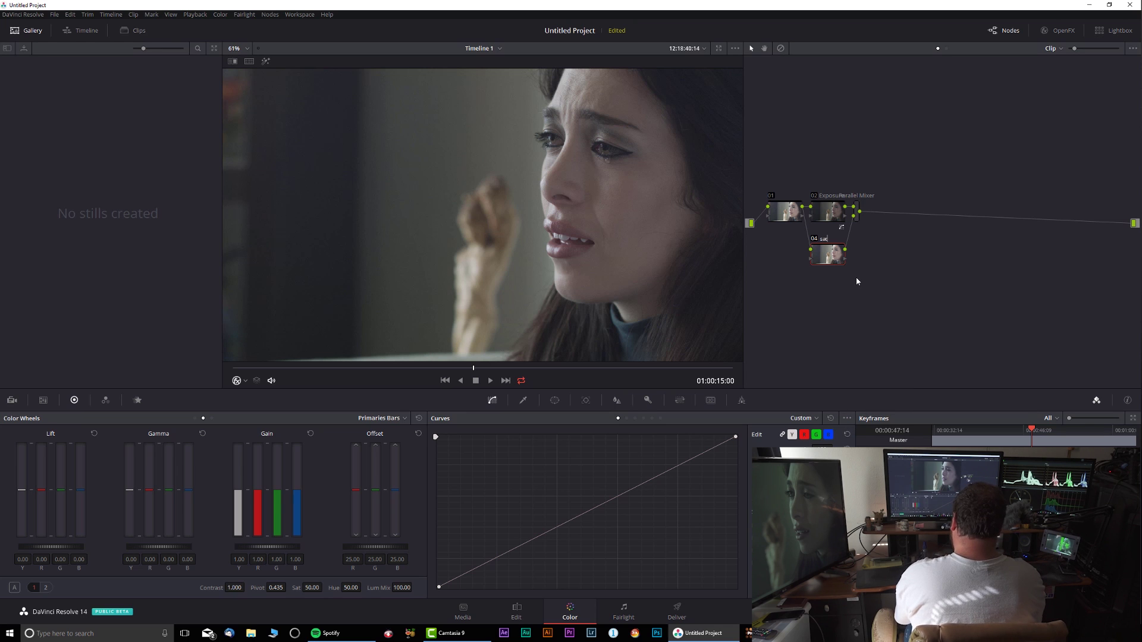
text(saturation)
key(Return)
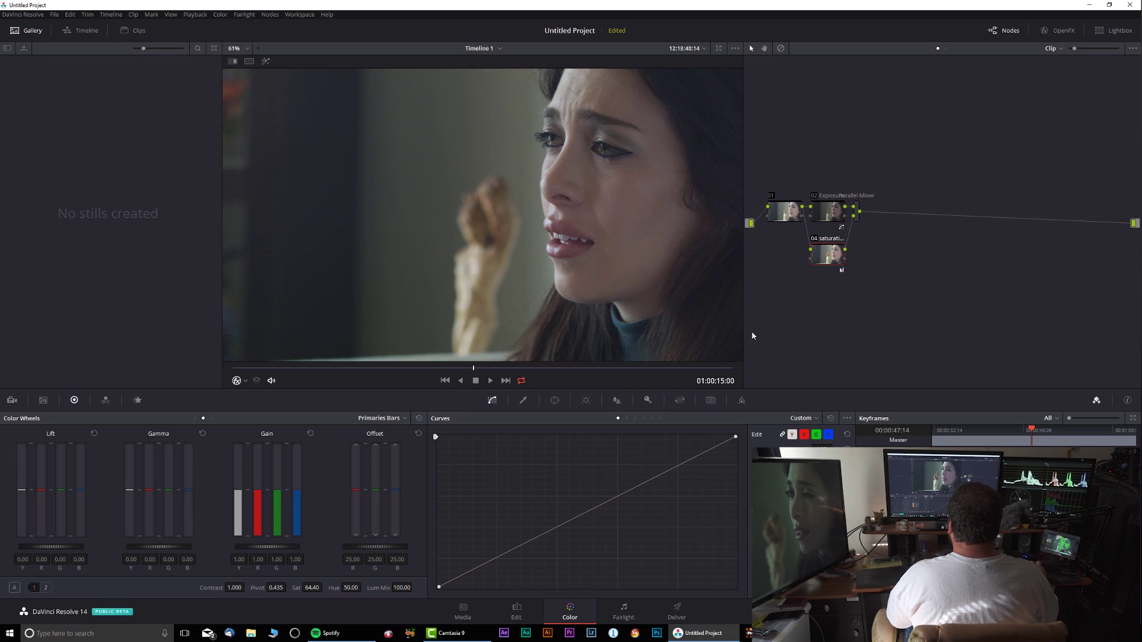
drag(310, 588, 325, 588)
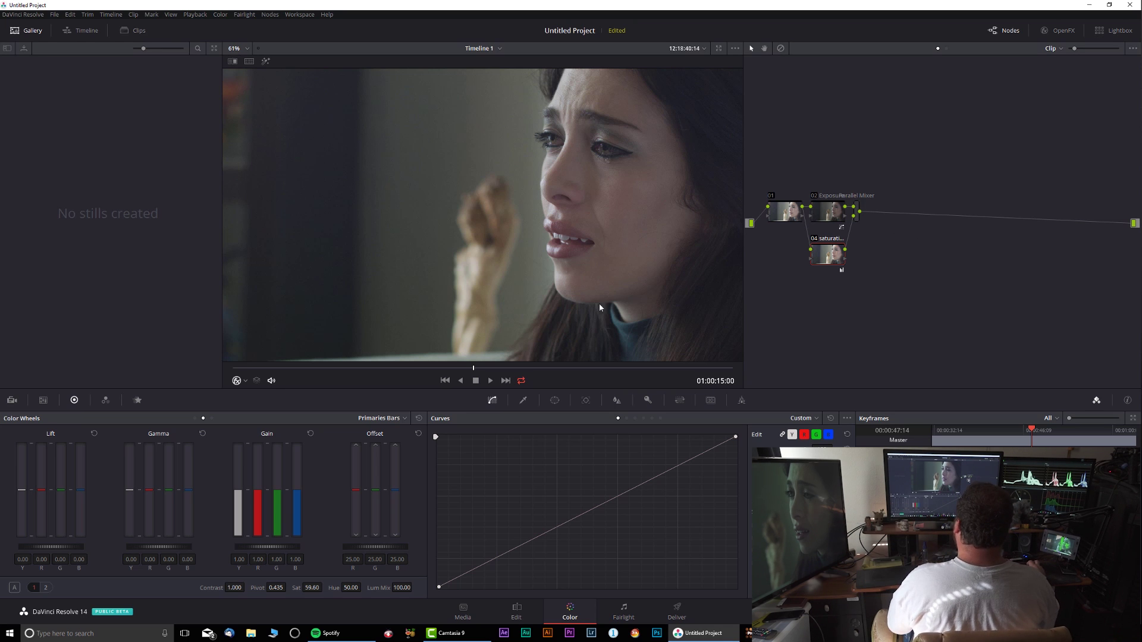
Step: Move the Exposure node up slightly, compare the grade, and add another parallel node below the saturation node
drag(831, 223, 828, 213)
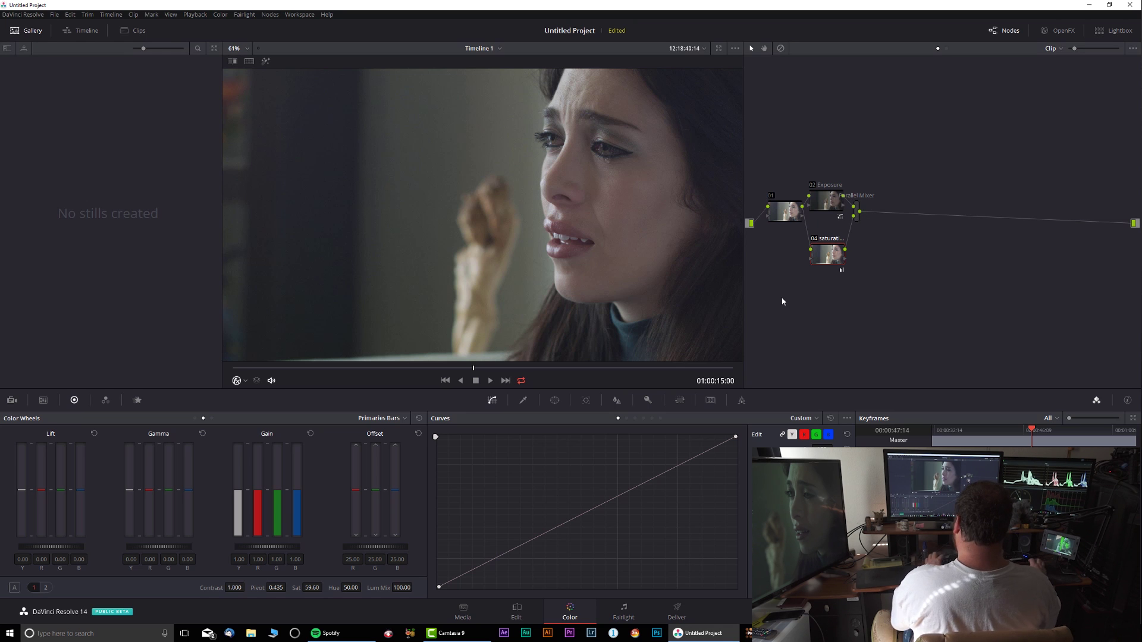
key(alt+d)
key(alt+d)
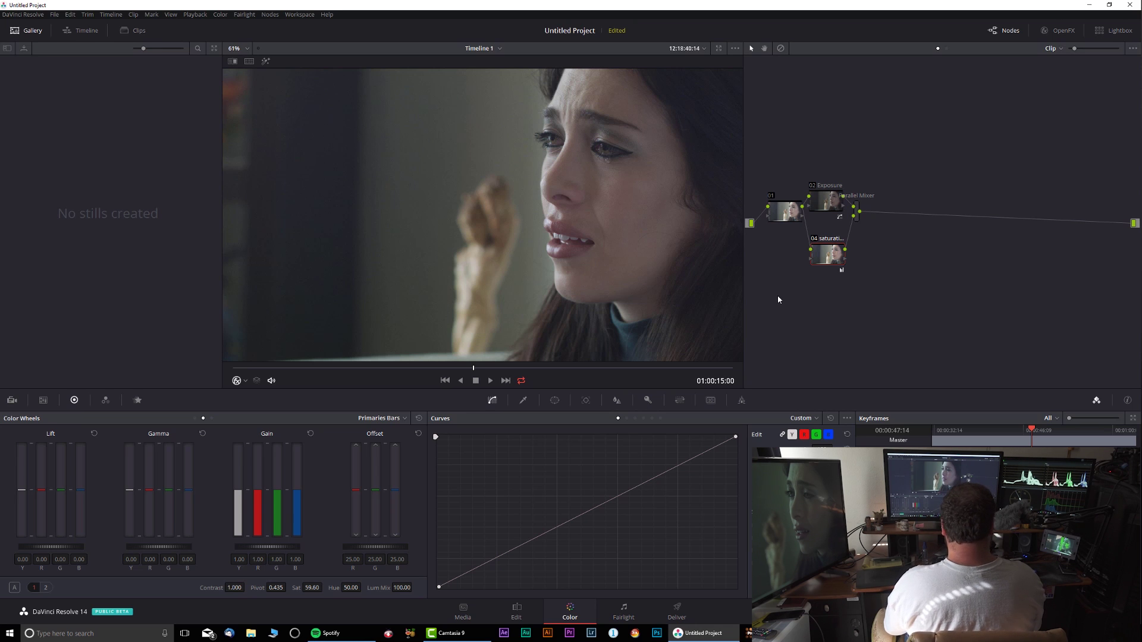
key(alt+p)
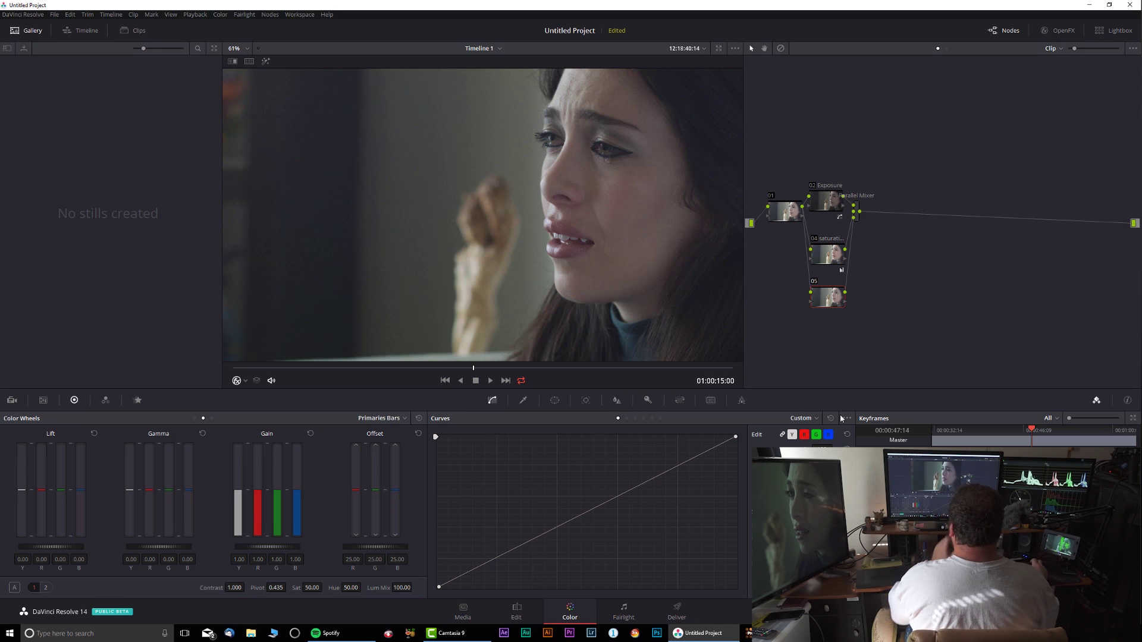
Step: On node 05, sample the background for the Hue Vs Hue curve, pull the middle point down, and label the node "Hue"
click(809, 423)
click(812, 439)
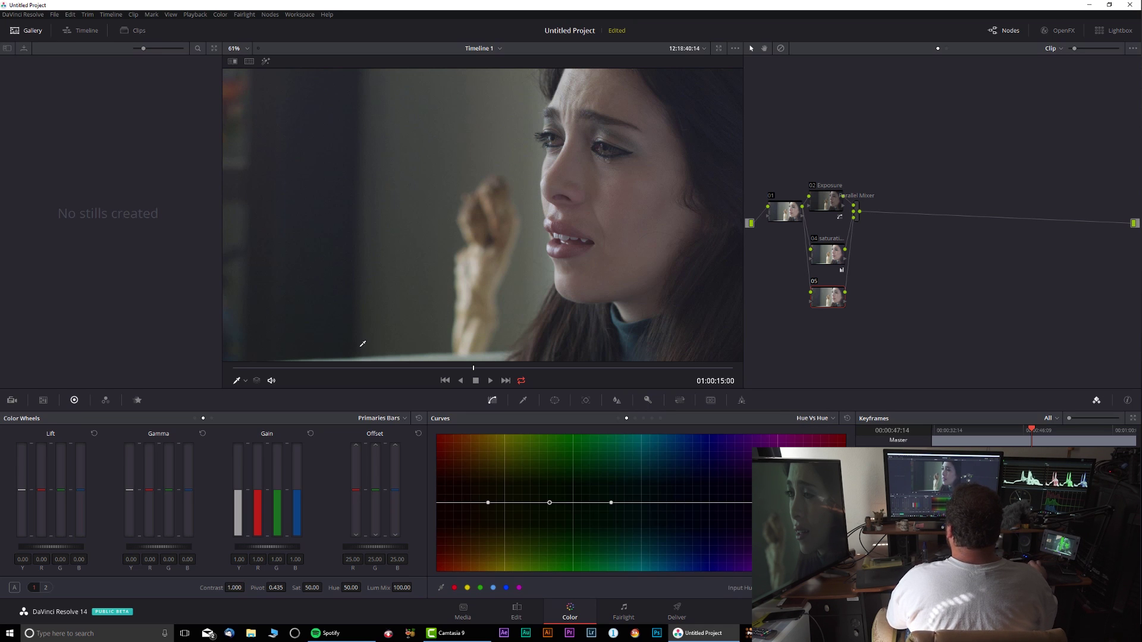
drag(549, 502, 550, 535)
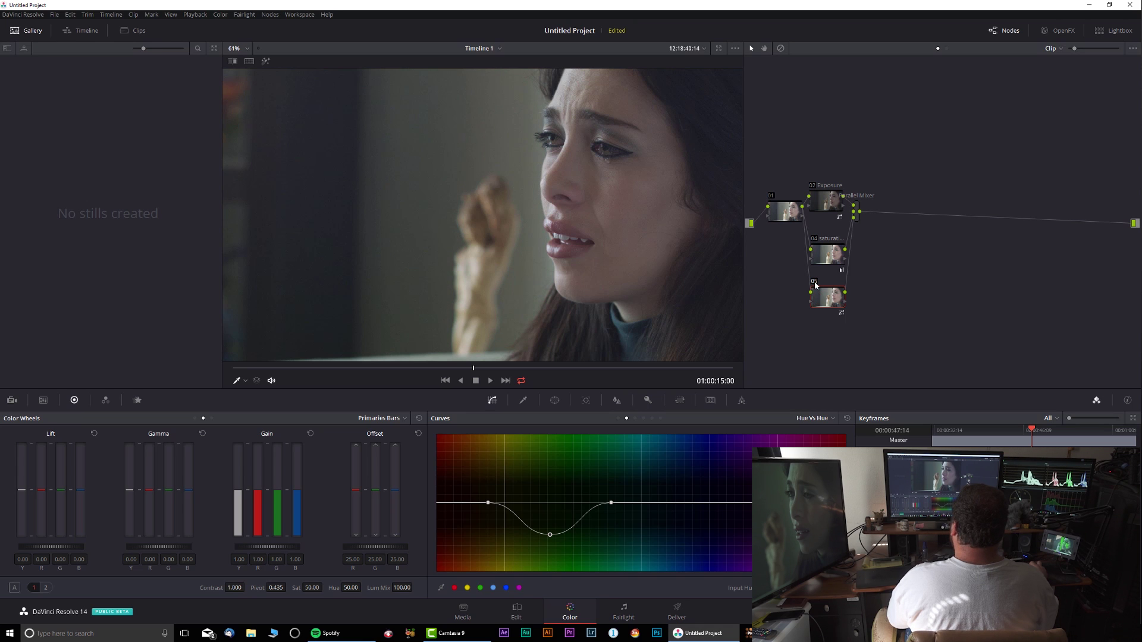
right_click(826, 304)
click(857, 317)
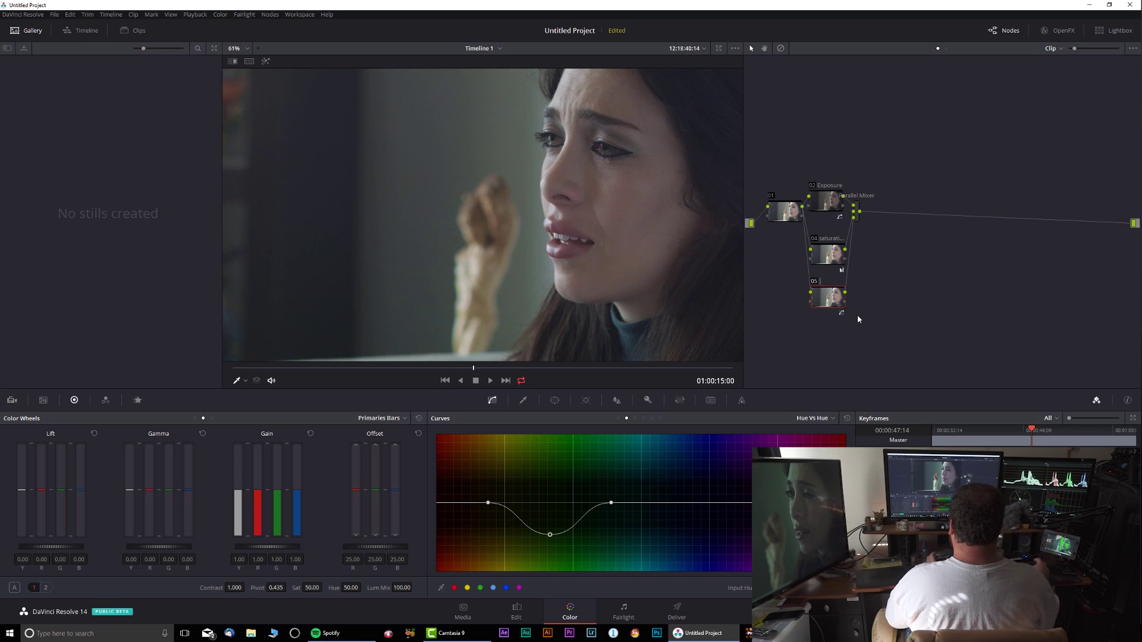
text(Hue)
key(Return)
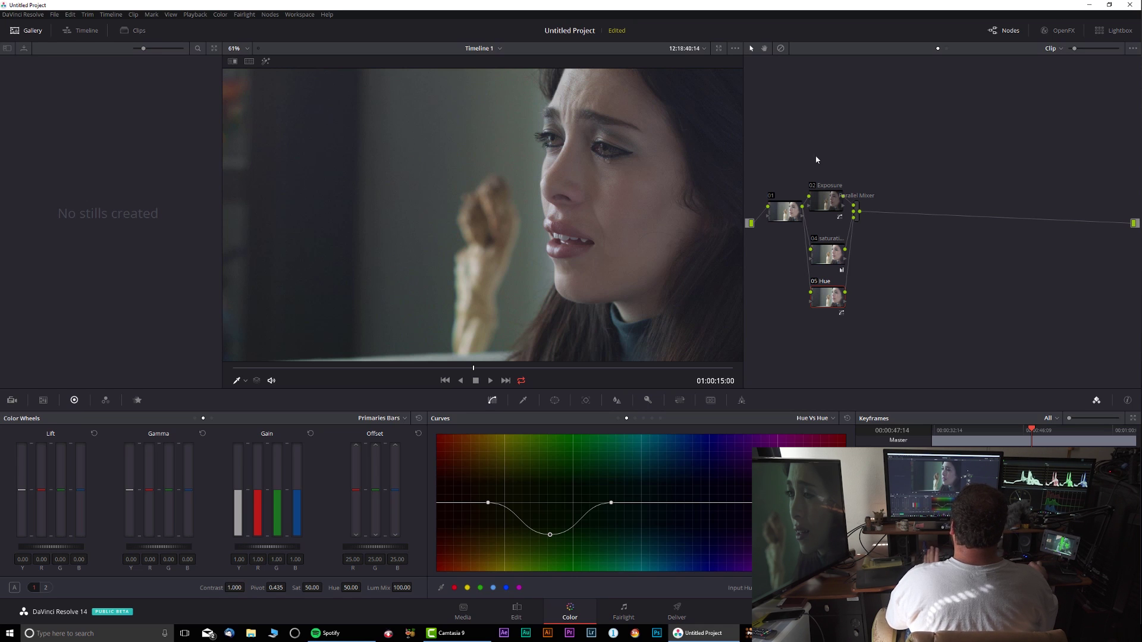
Step: Combine the Exposure, saturation and Hue nodes with their parallel mixer into a compound node and place it beside node 01
drag(813, 154, 887, 358)
right_click(831, 300)
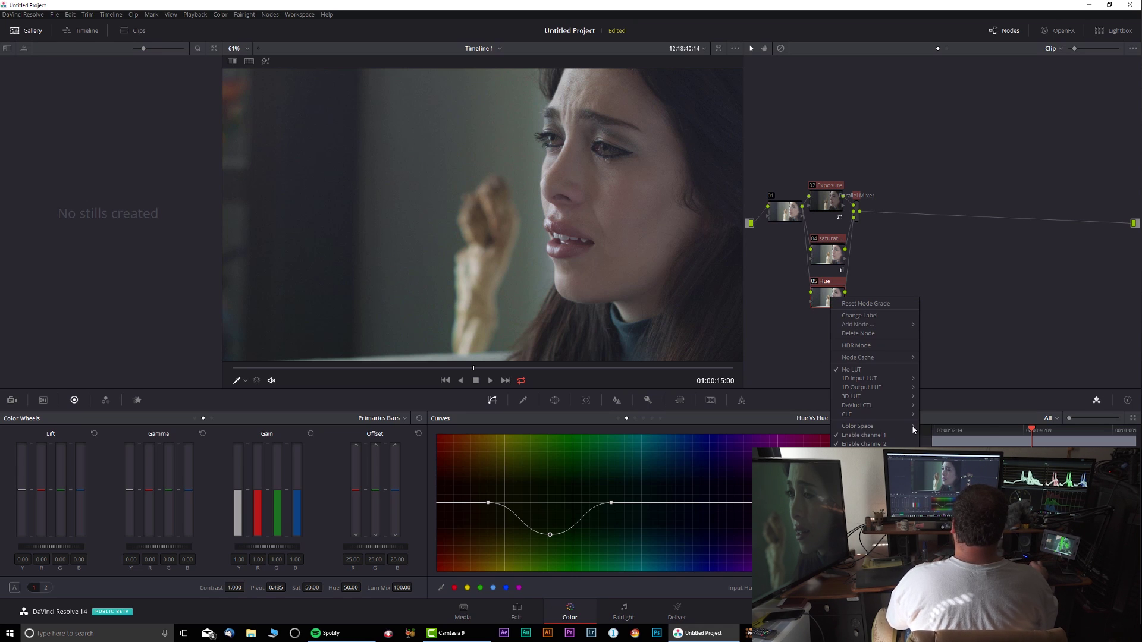
click(868, 474)
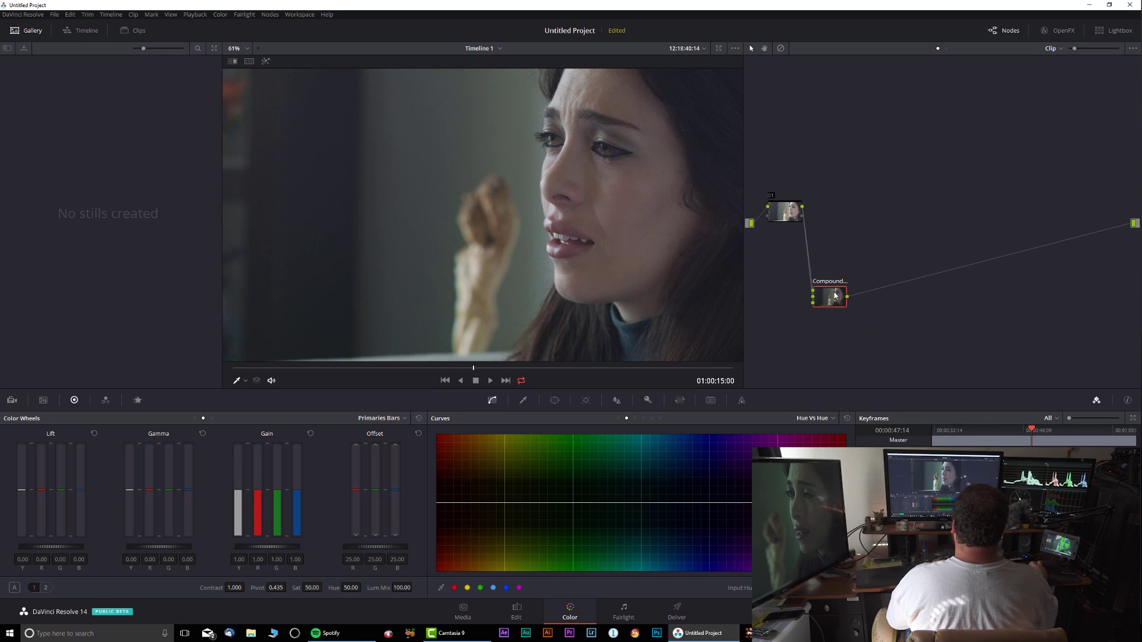
drag(842, 297, 842, 218)
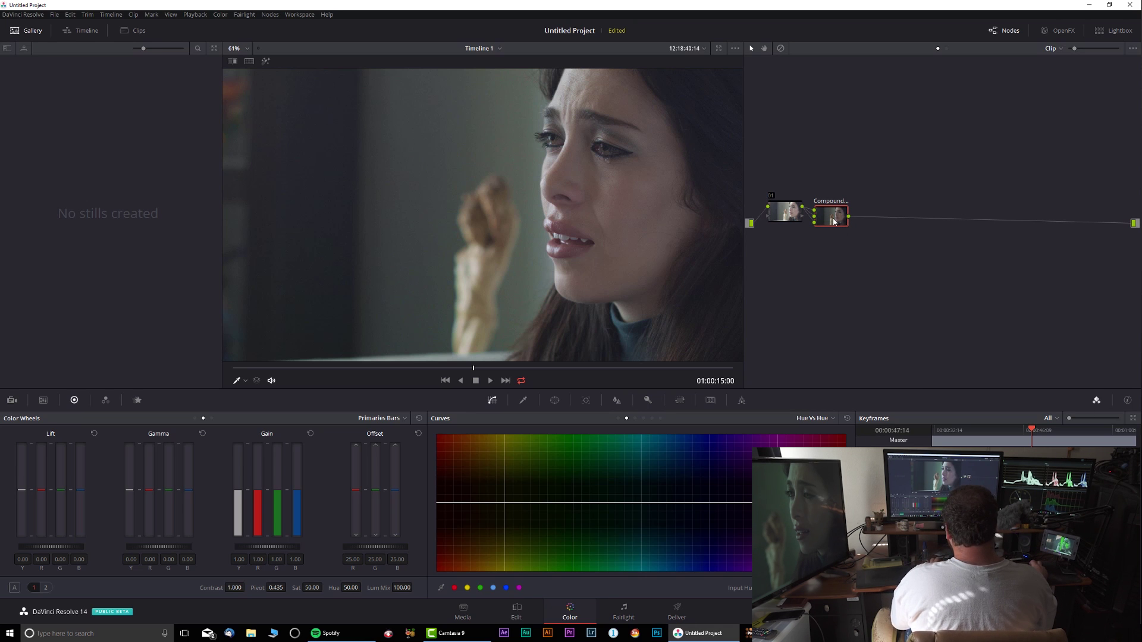
Step: Label the compound node "BASICS" and line it up with node 01
right_click(833, 221)
click(872, 257)
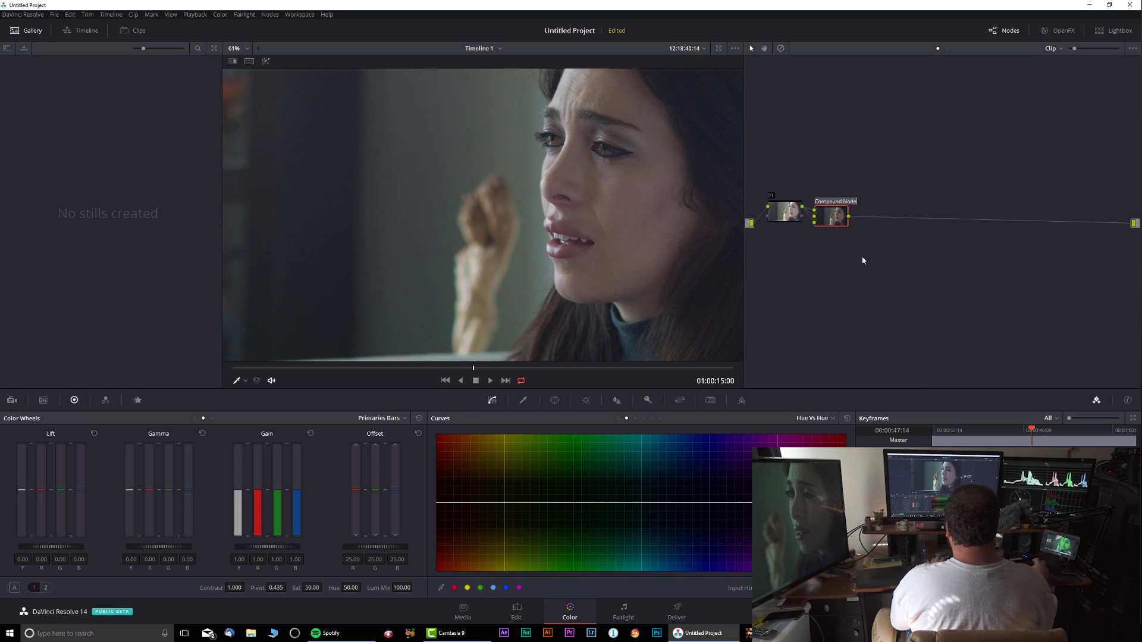
text(BASICS)
key(Return)
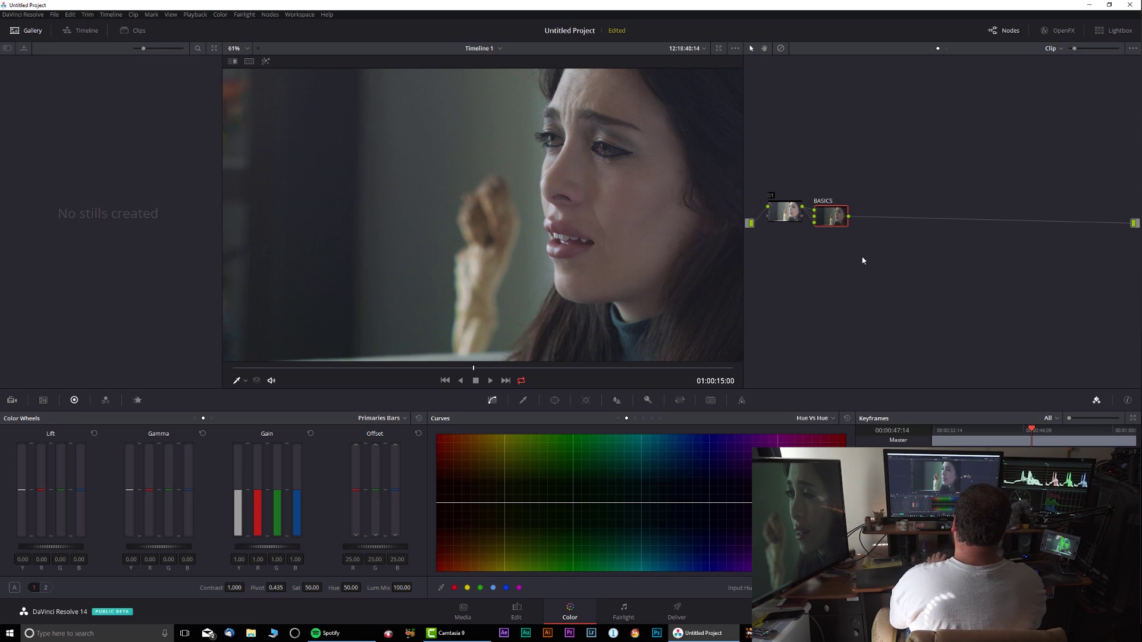
drag(831, 220, 830, 218)
Step: Add a serial node after BASICS, add a layer node to it, and spread the nodes and the Layer Mixer apart
key(alt+s)
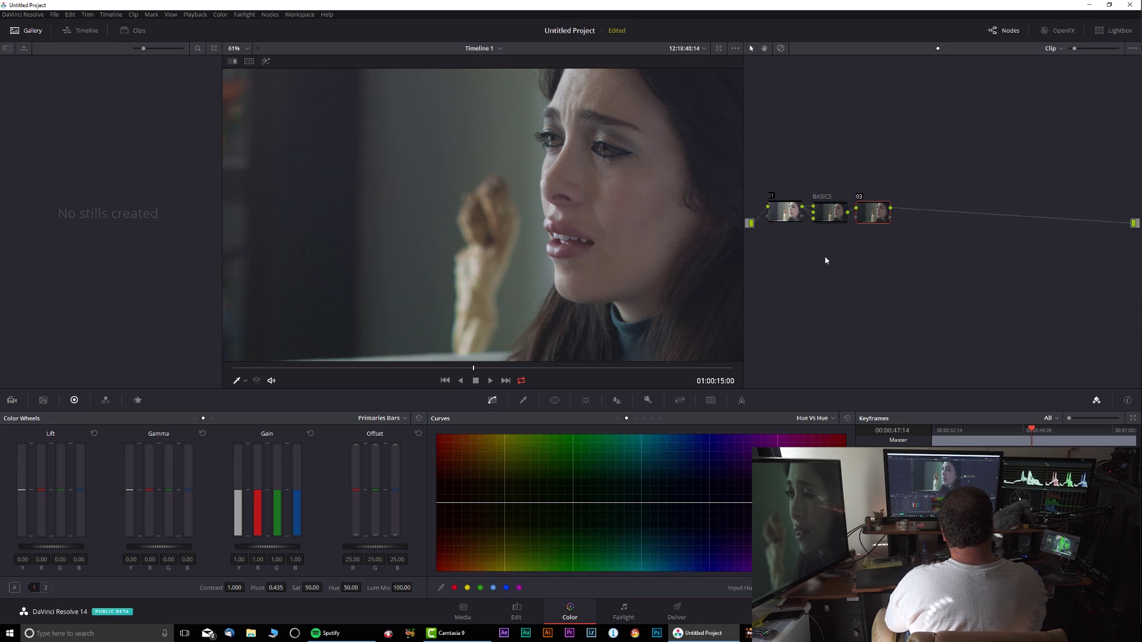
key(alt+l)
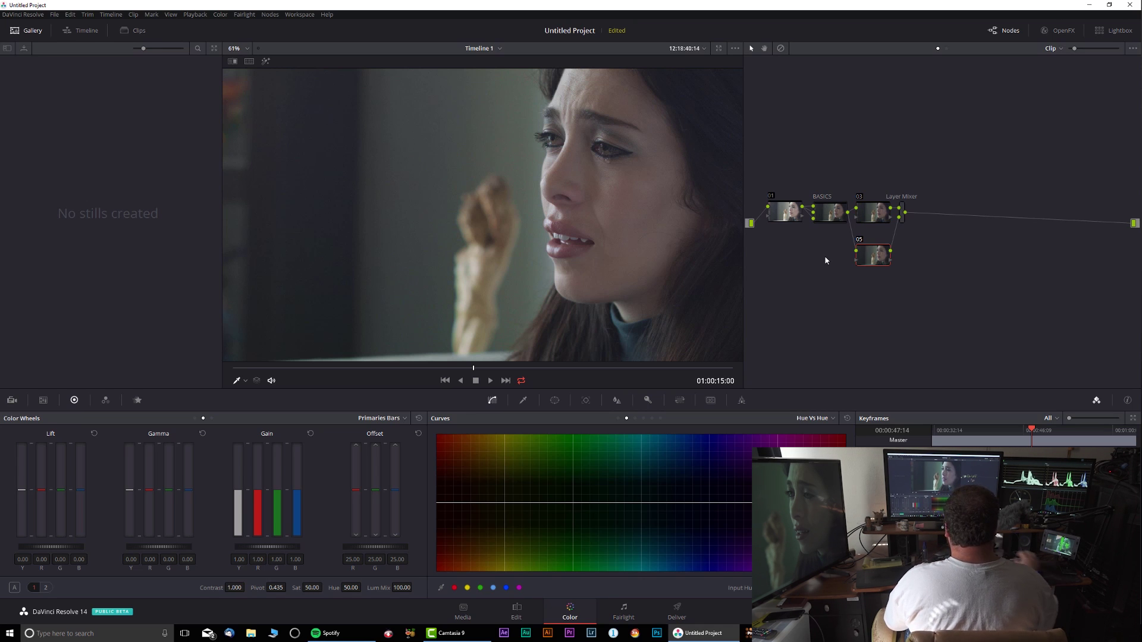
drag(873, 213, 915, 219)
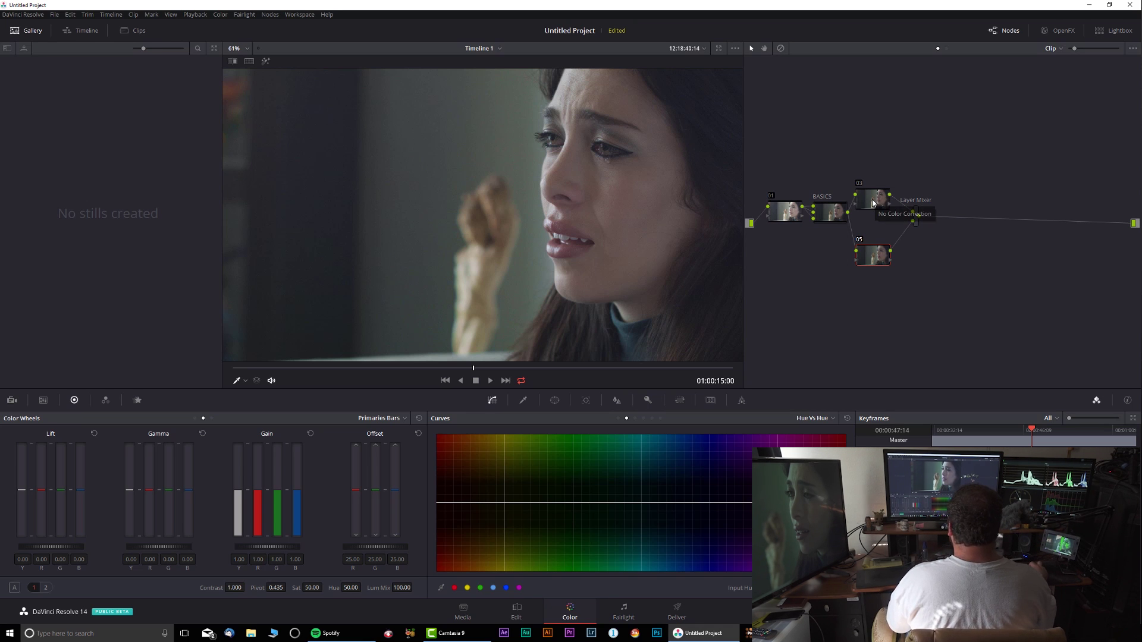
Step: Lower the saturation of node 03 to 18.40 and add a serial node after the Layer Mixer
click(875, 203)
drag(312, 587, 305, 588)
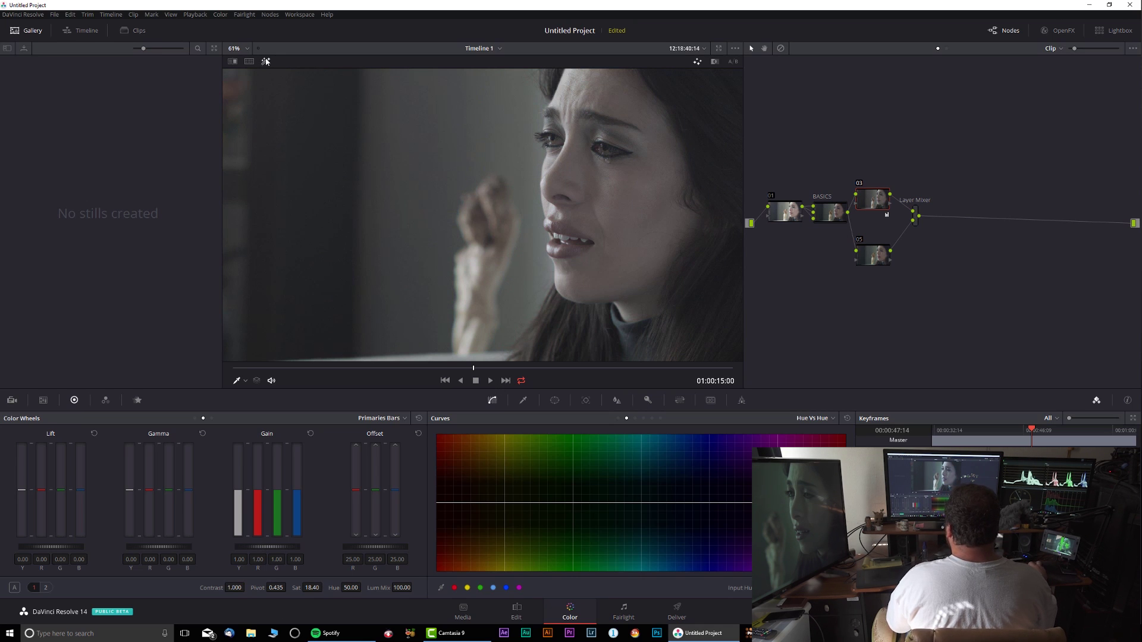
click(914, 214)
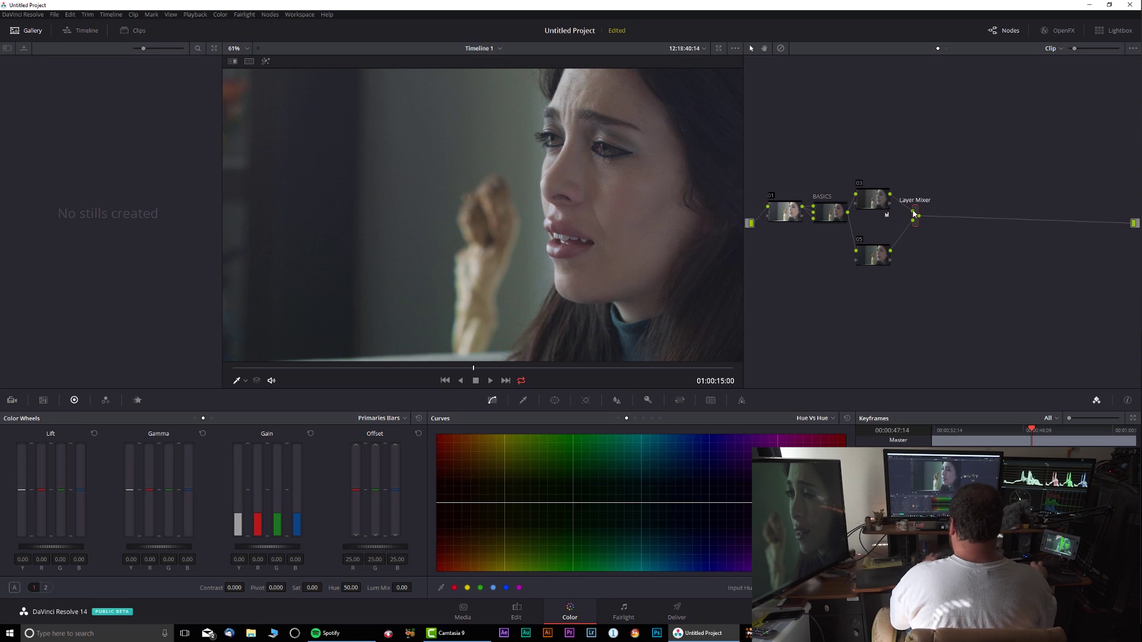
key(alt+s)
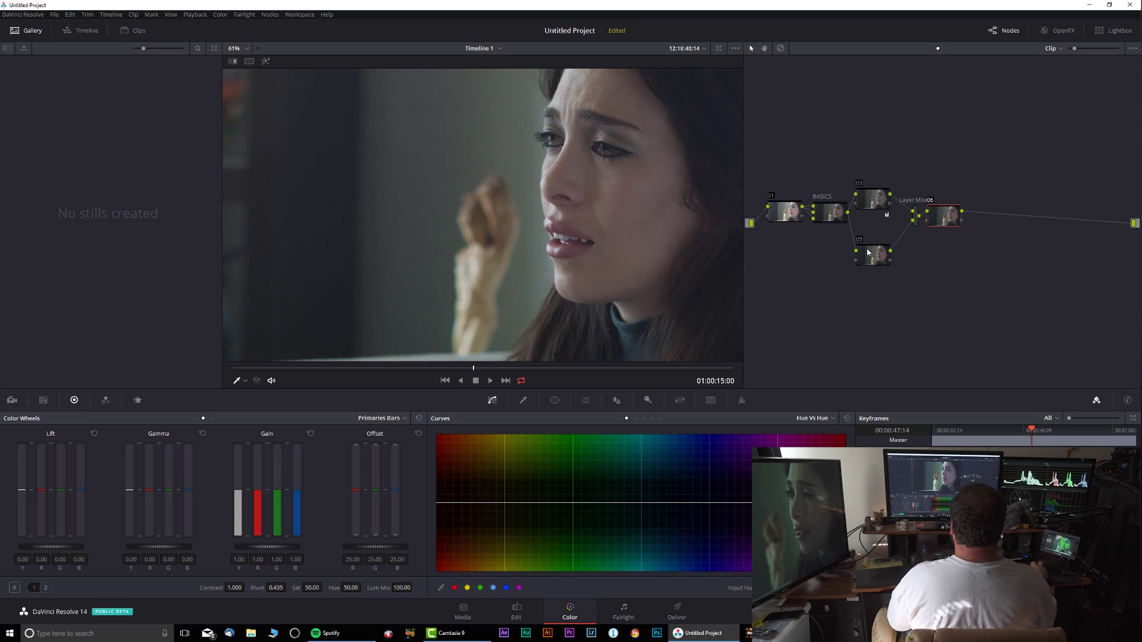
Step: Turn node 05 into a monochrome layer using the RGB Mixer
click(872, 252)
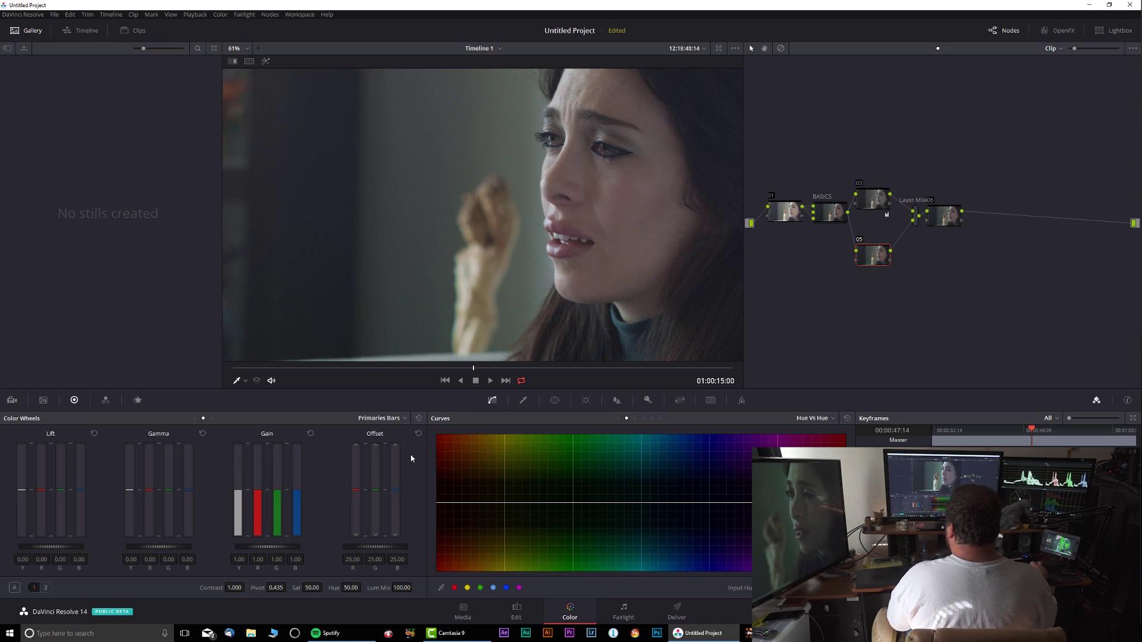
click(103, 402)
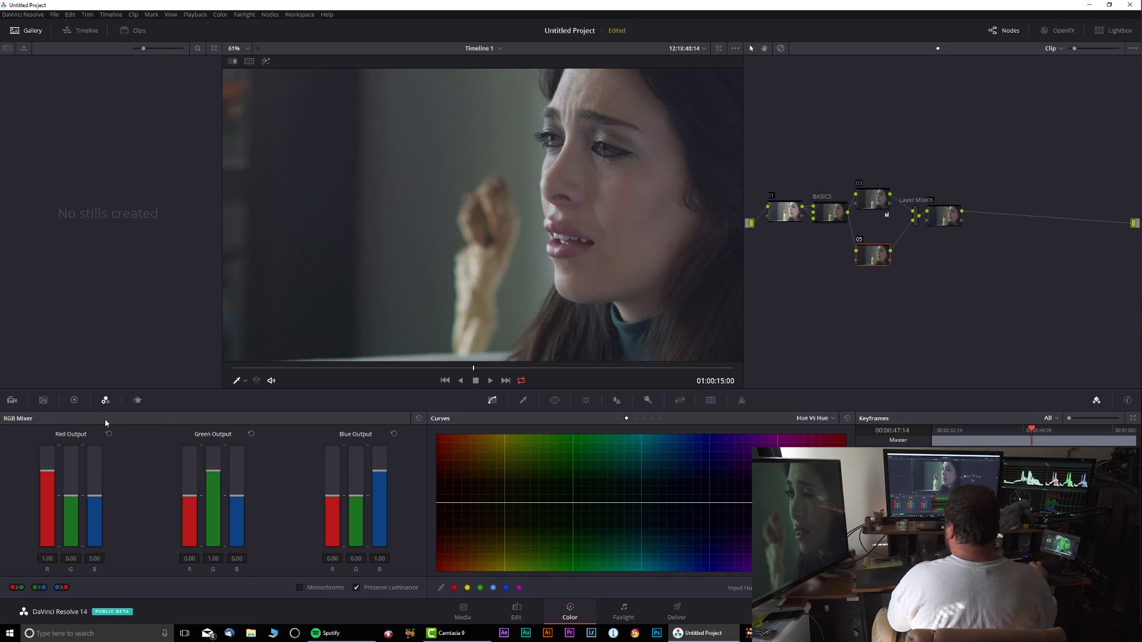
click(299, 587)
Step: Change the Layer Mixer's composite mode to a darker, higher-contrast blend and move node 06 clear of the mixer
click(918, 221)
right_click(916, 220)
mouse_move(969, 270)
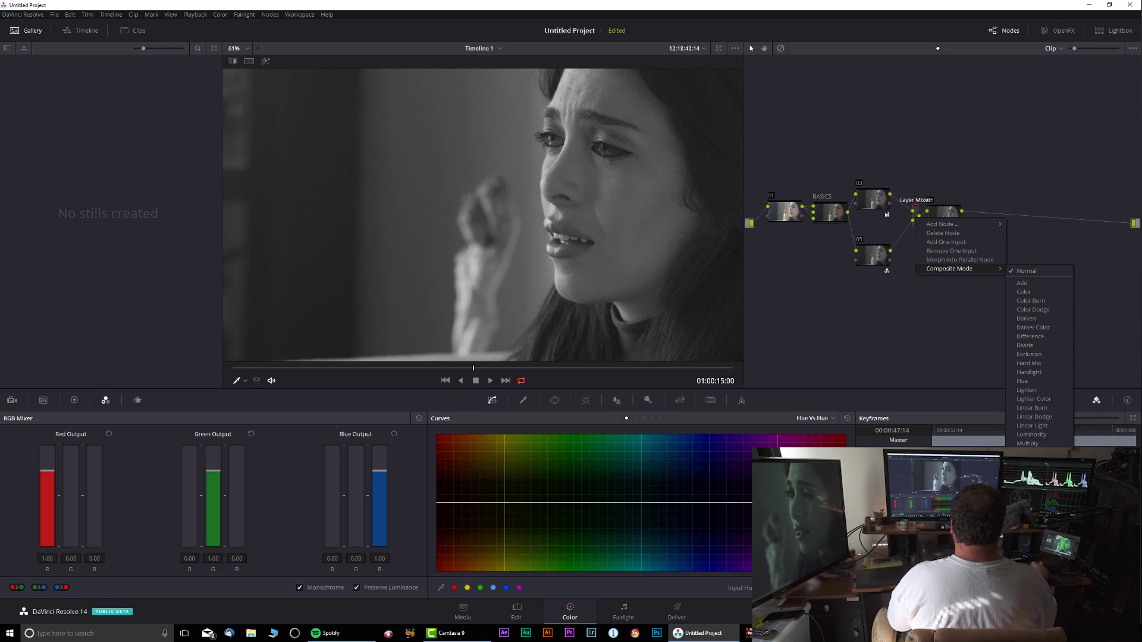
click(1029, 488)
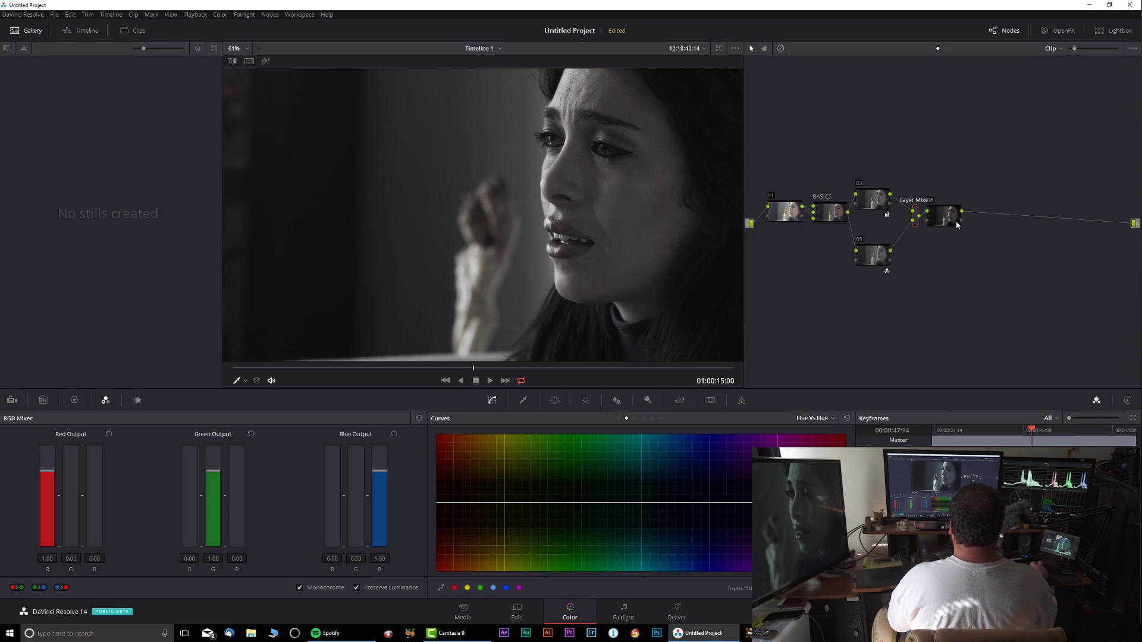
drag(939, 215, 950, 219)
Step: Raise the saturation of node 03 to about 50 in the primary color controls
click(878, 202)
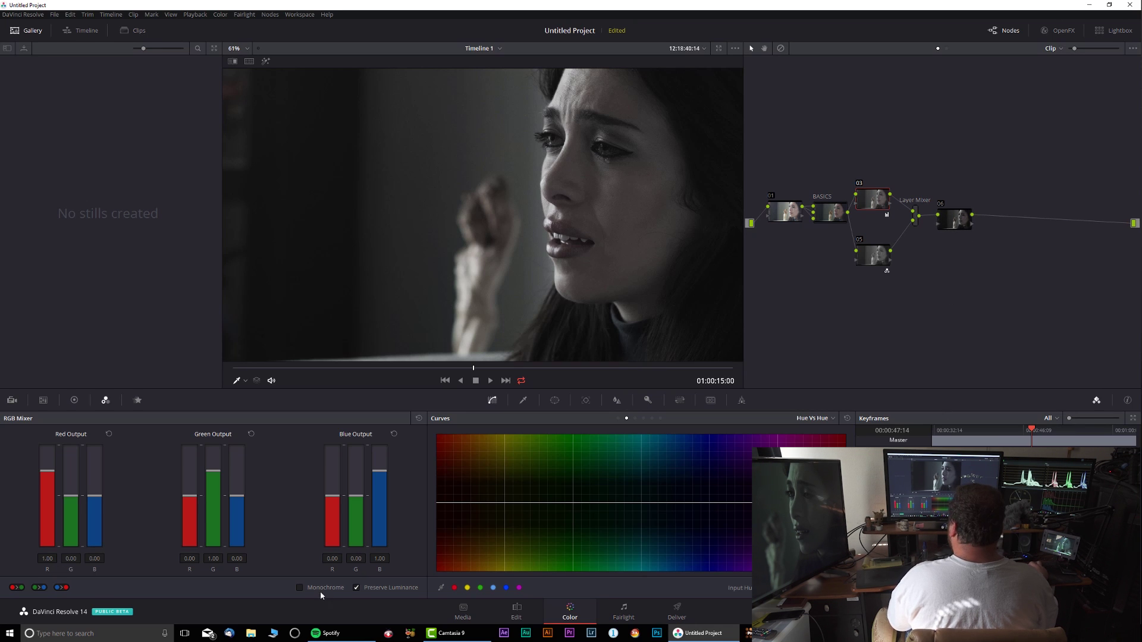
click(74, 399)
drag(314, 589, 324, 587)
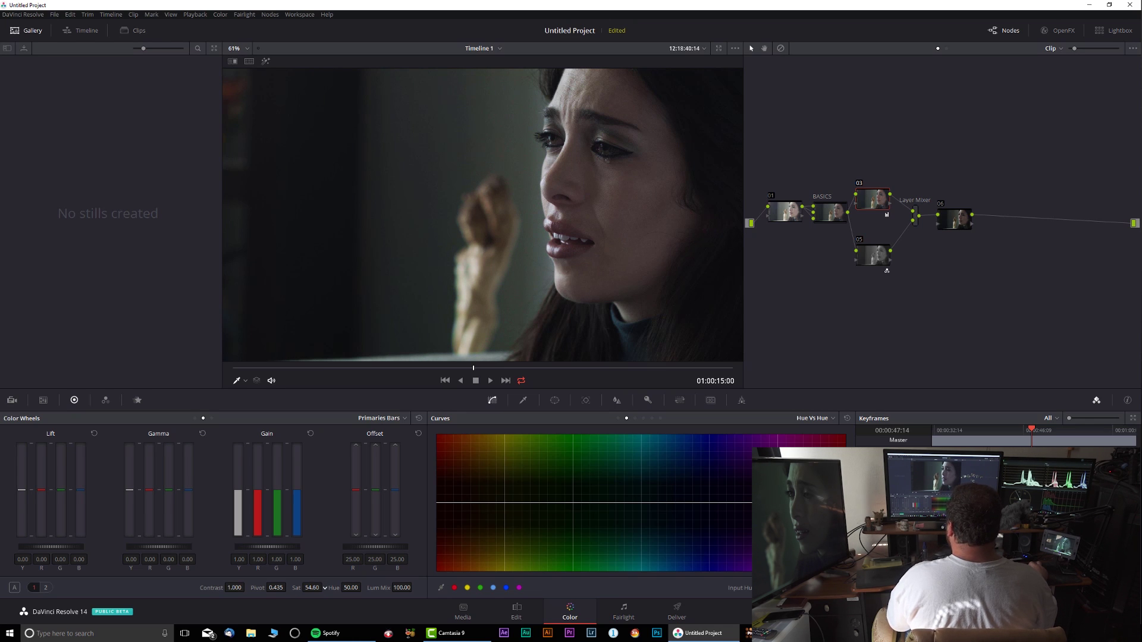
drag(324, 588, 316, 588)
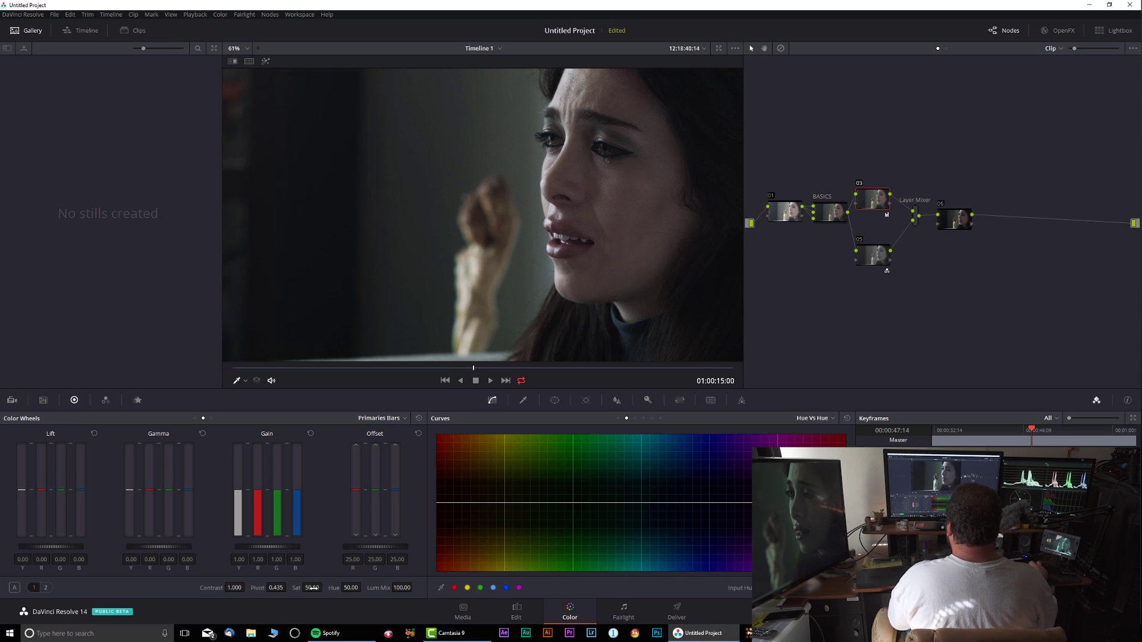
Step: Lower the saturation of node 03 to 40.40 and display the Custom curve
drag(312, 588, 309, 590)
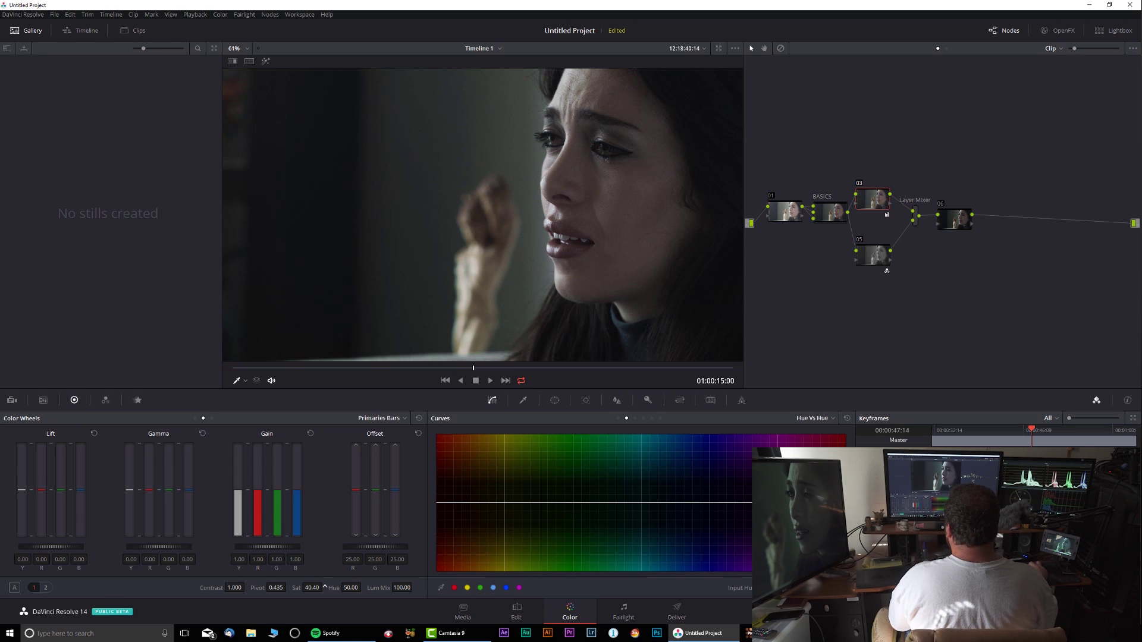
click(106, 401)
click(74, 399)
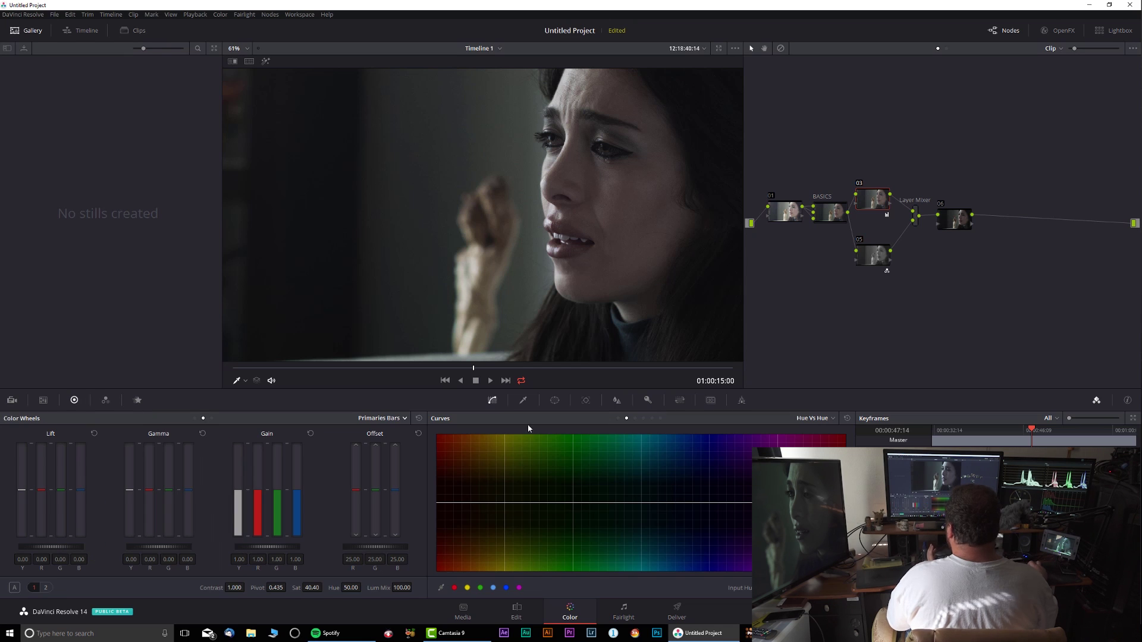
click(813, 418)
click(812, 430)
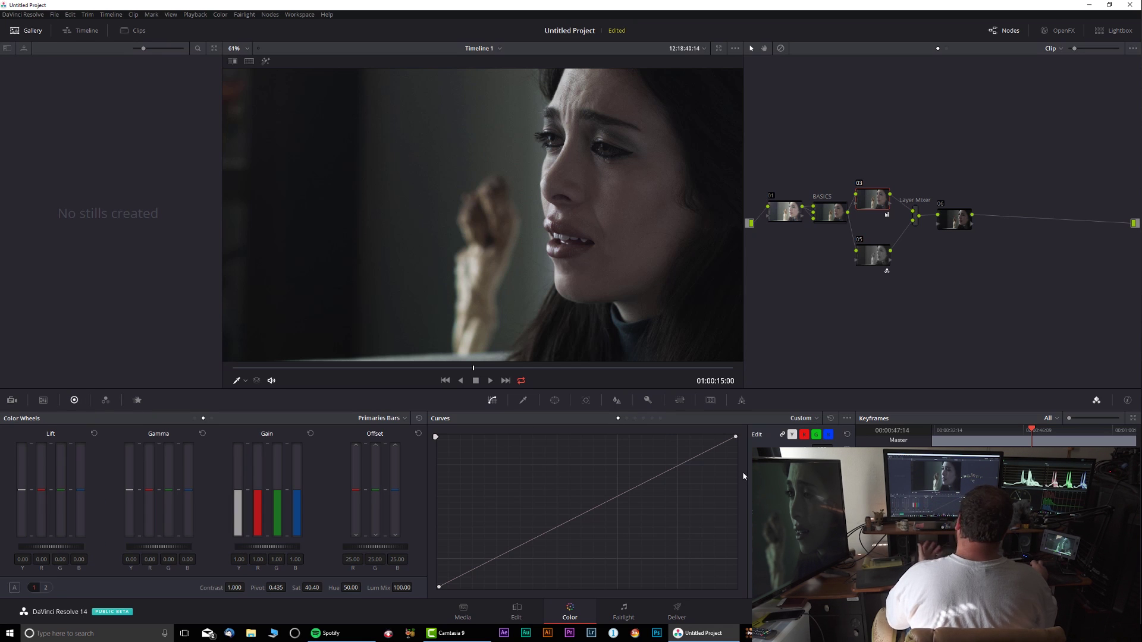
Step: Show the Primaries Wheels, set Lum Mix to 0.00 and push node 03's gamma toward orange
click(387, 420)
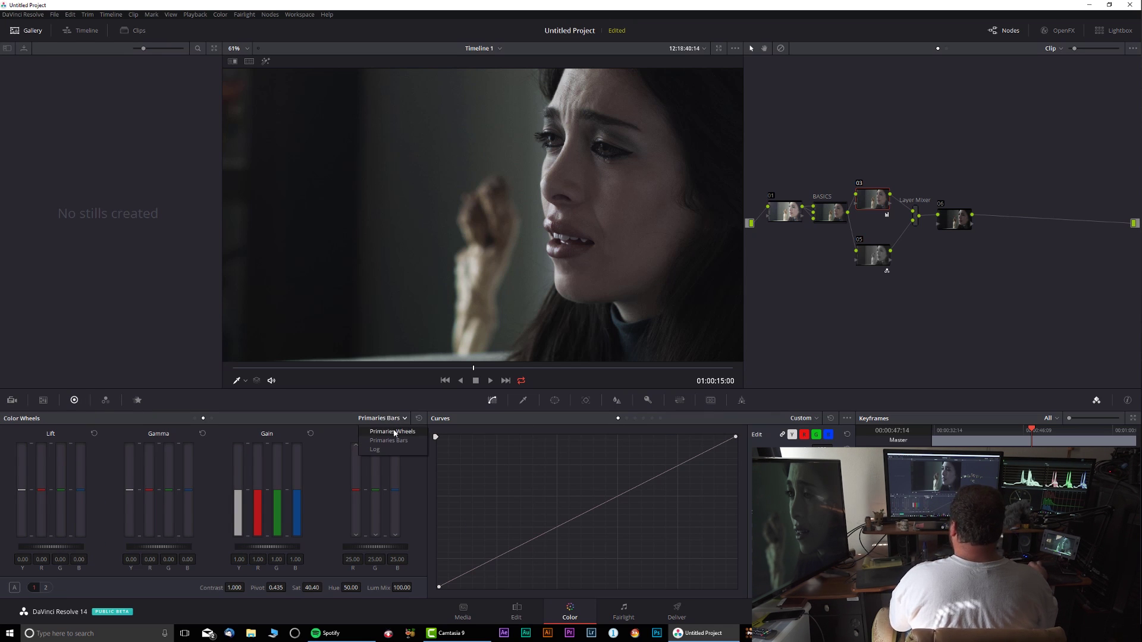
click(381, 432)
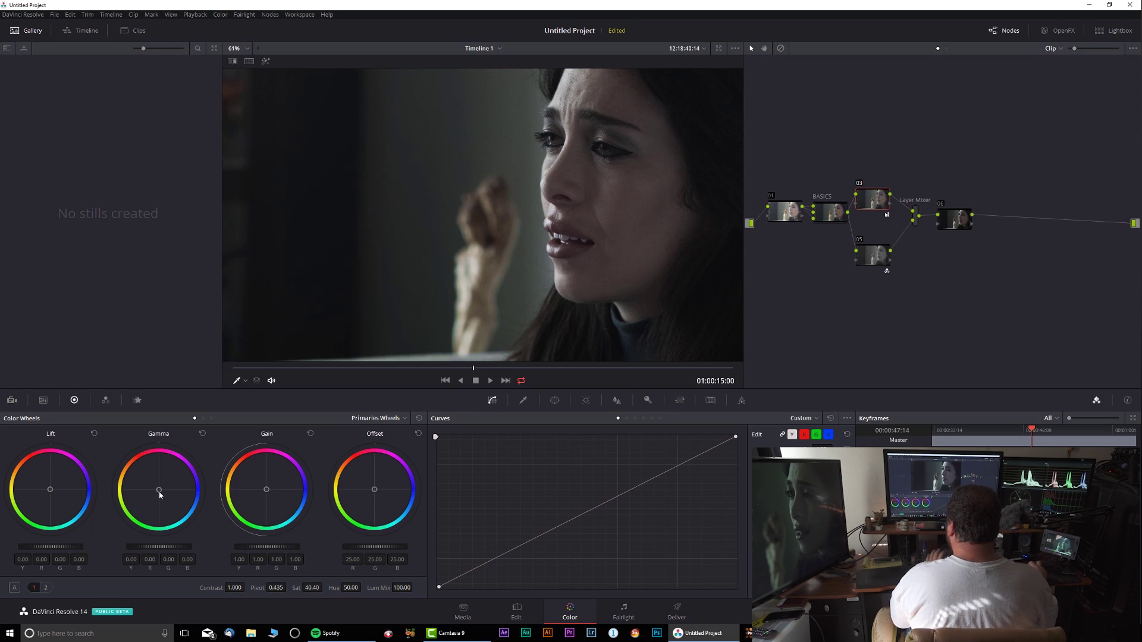
drag(405, 588, 305, 593)
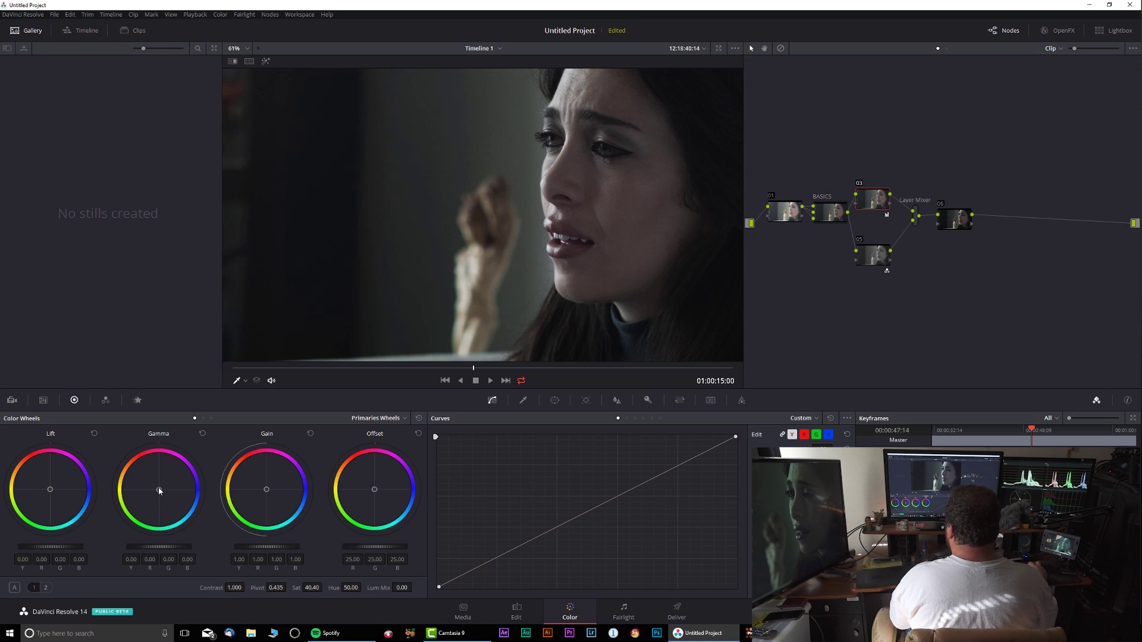
drag(159, 490, 154, 484)
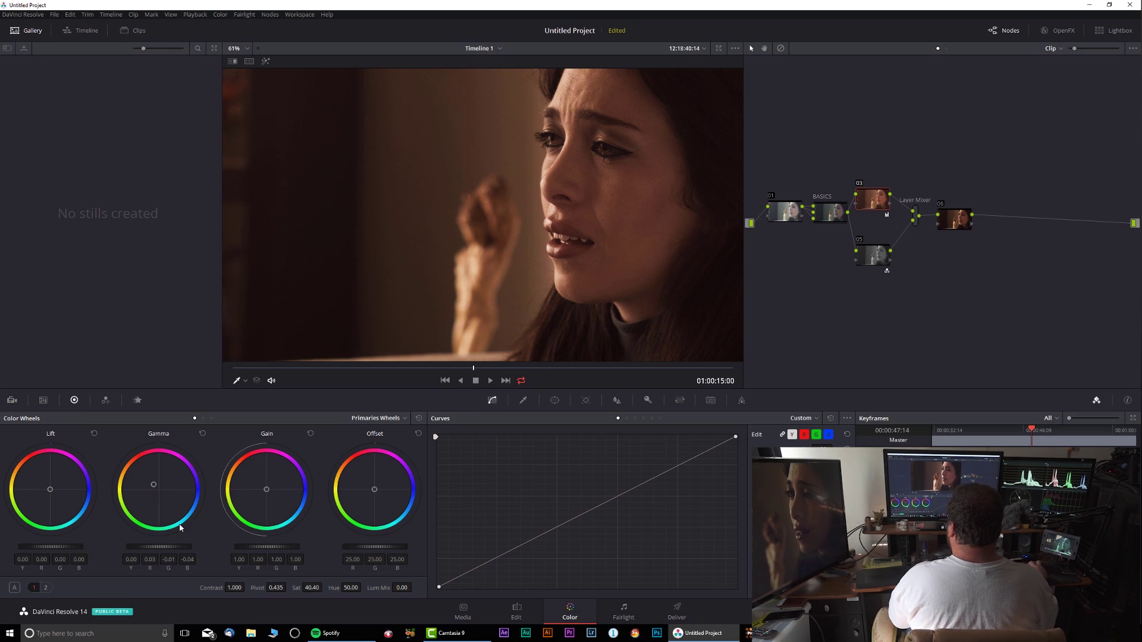
Step: Reduce the key output gain of node 03 to soften its warm tint
click(647, 400)
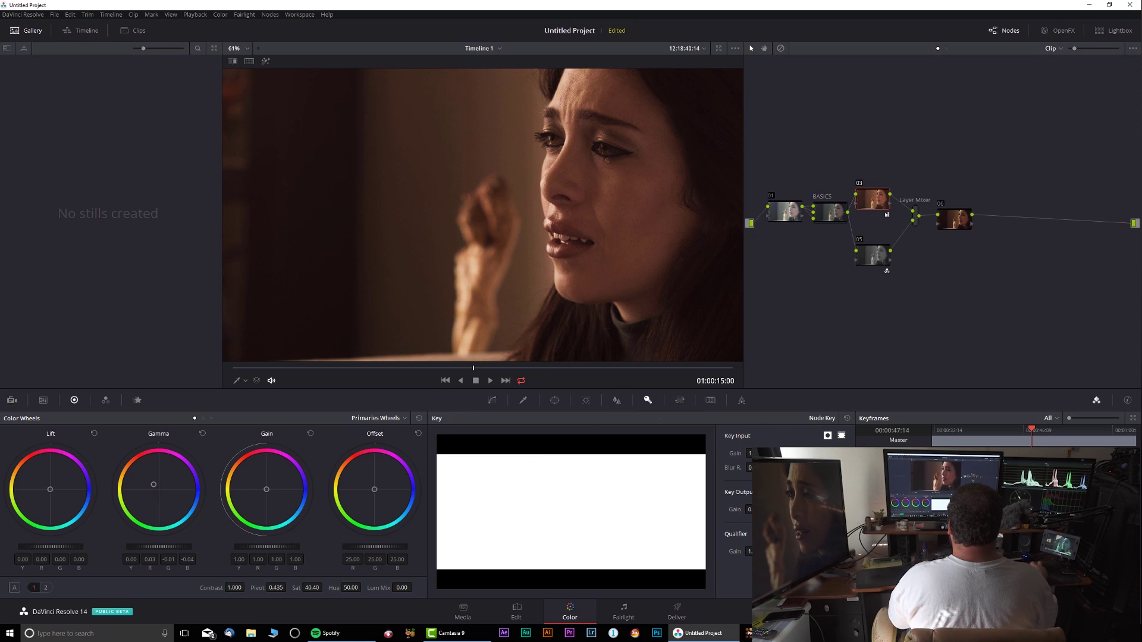
drag(759, 510, 751, 509)
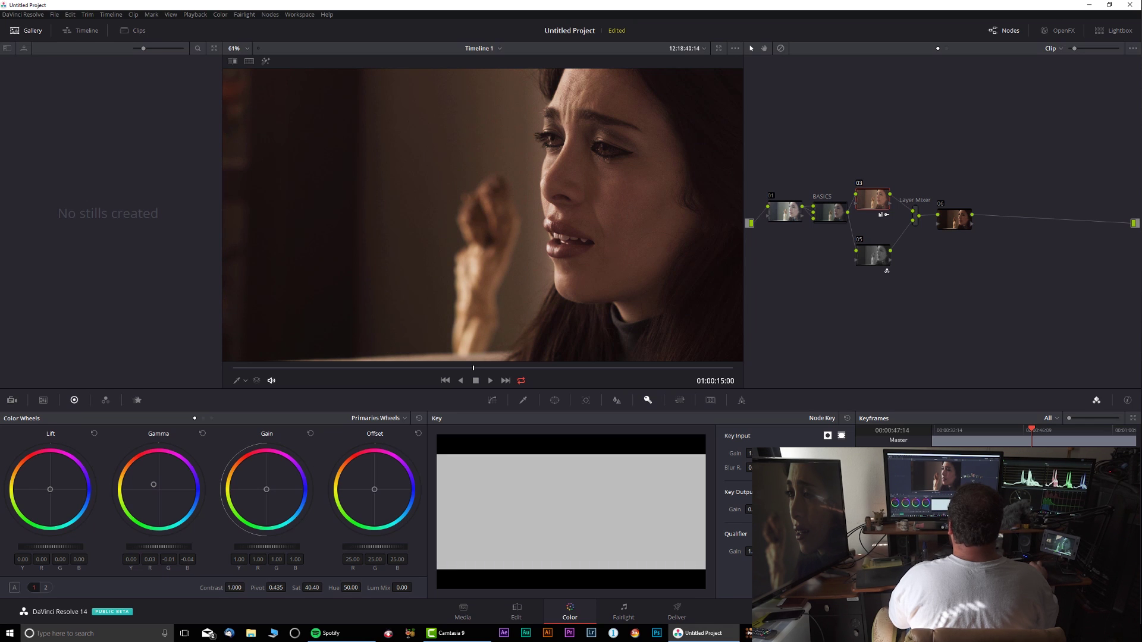
drag(756, 509, 752, 510)
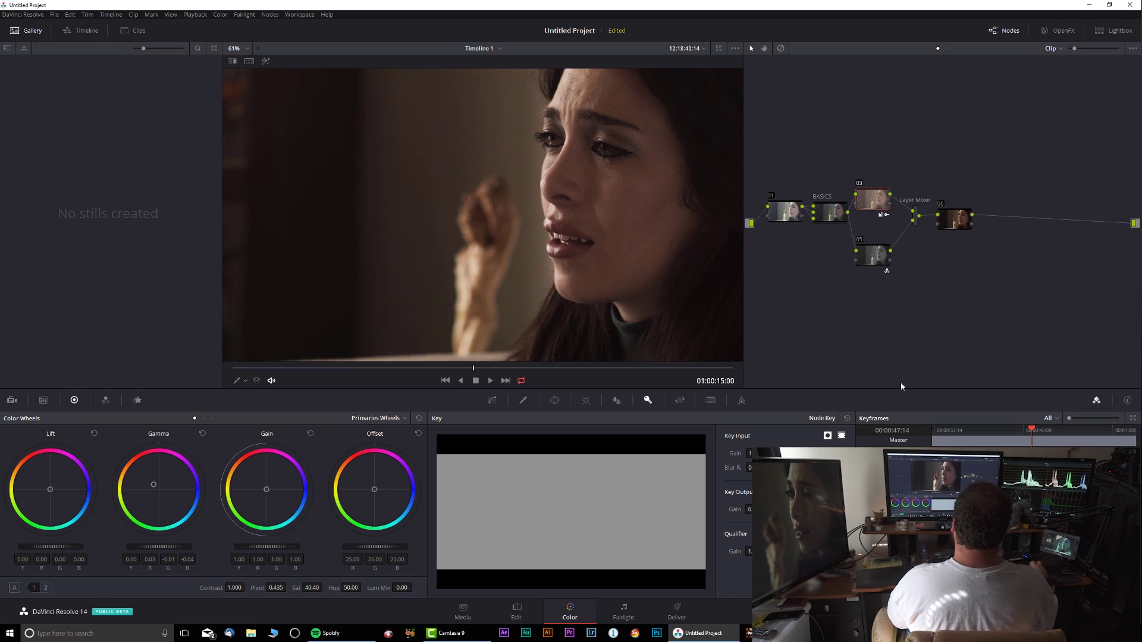
Step: Move the playhead to 01:00:19:05 and lower node 03's key output gain slightly further
click(957, 226)
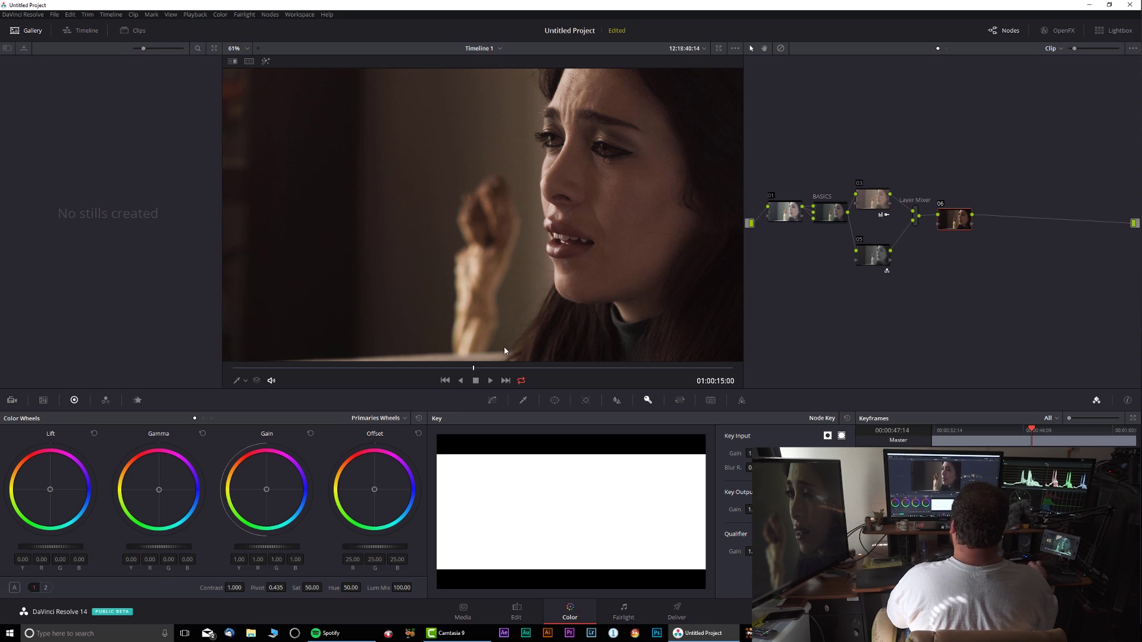
click(534, 371)
mouse_move(877, 205)
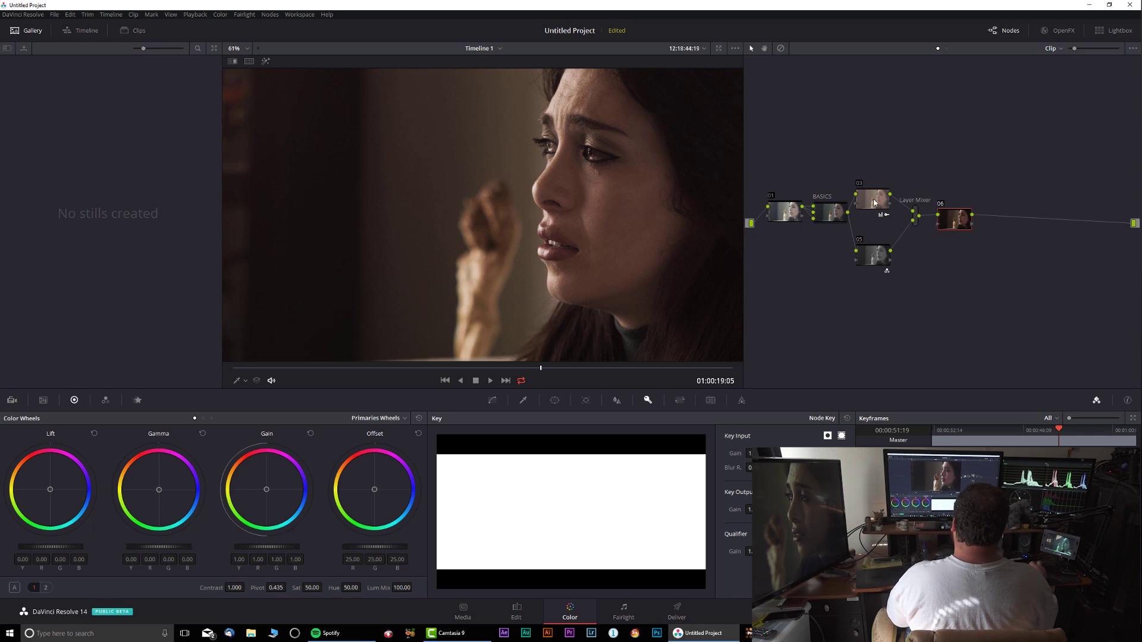
click(874, 201)
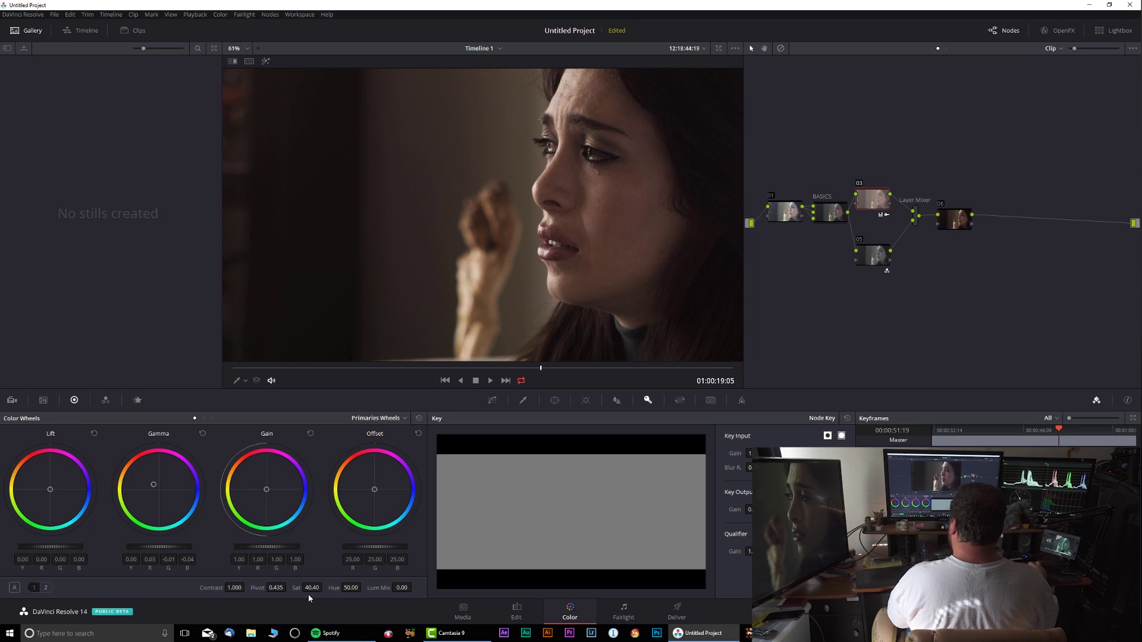
Step: Shape an S-shaped Custom curve on node 05, lifting the highlights and pulling down the shadows
click(873, 256)
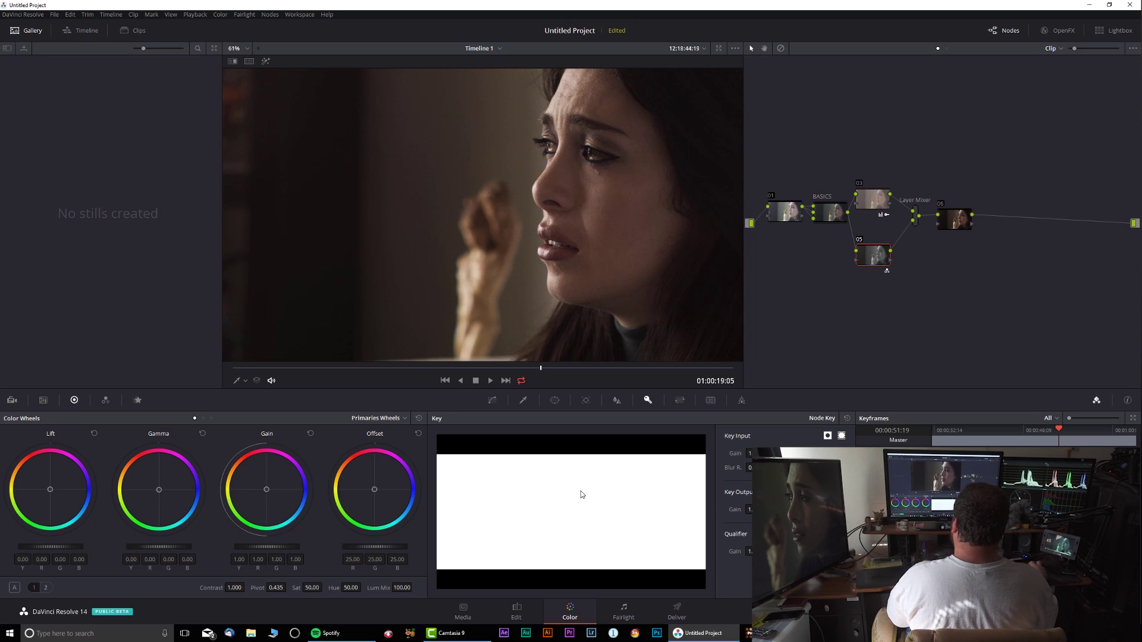
click(523, 400)
click(492, 400)
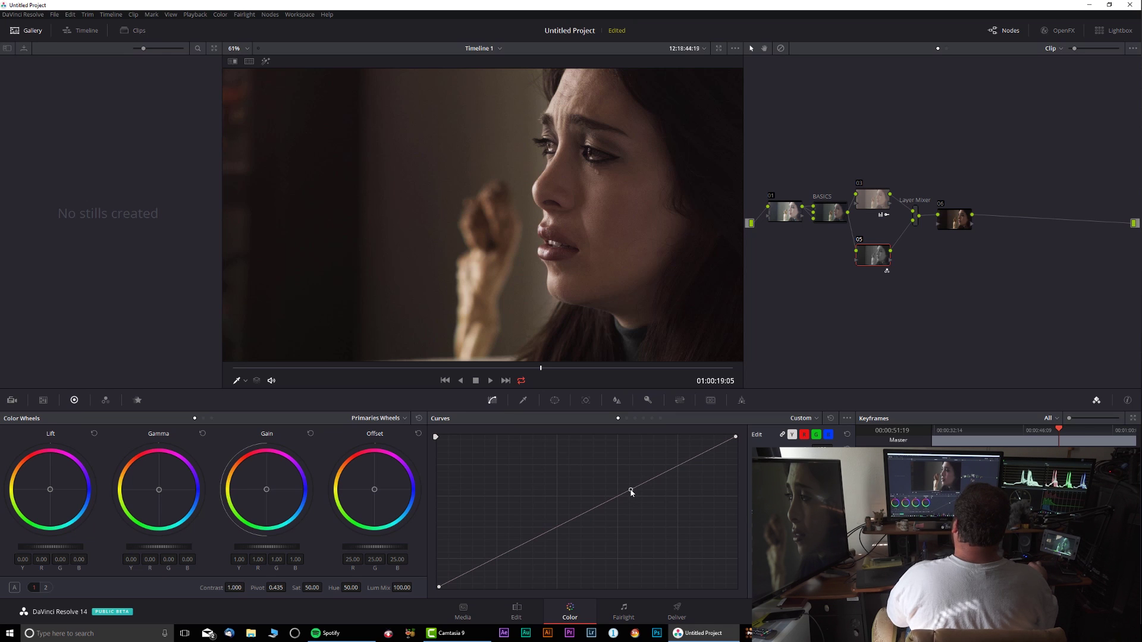
drag(624, 493, 622, 480)
click(548, 528)
drag(547, 528, 498, 560)
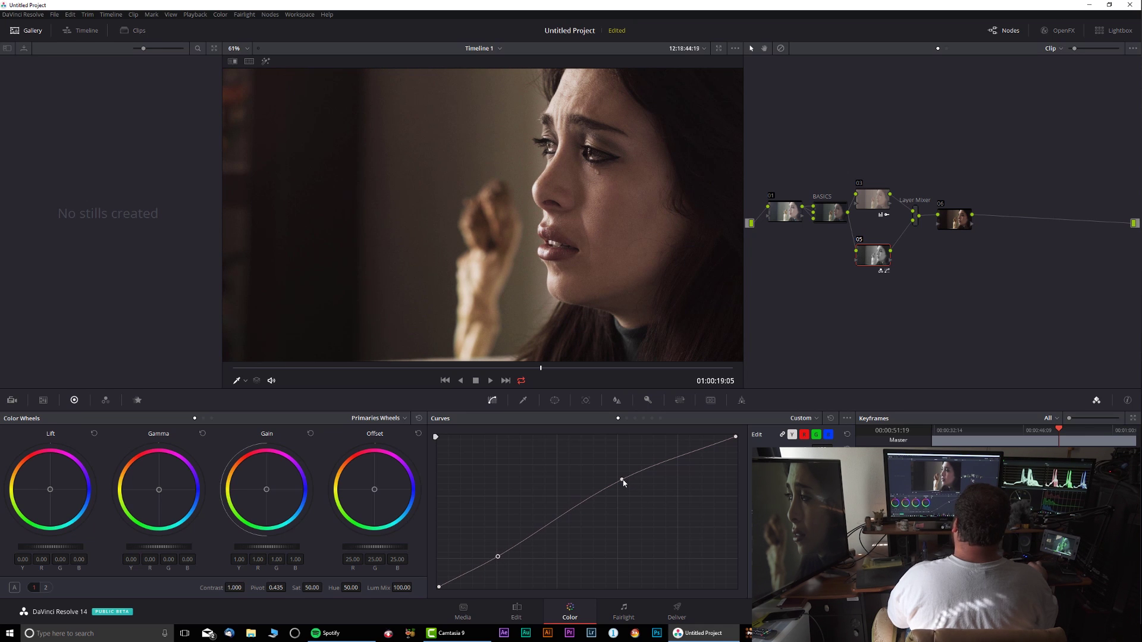
drag(622, 479, 623, 476)
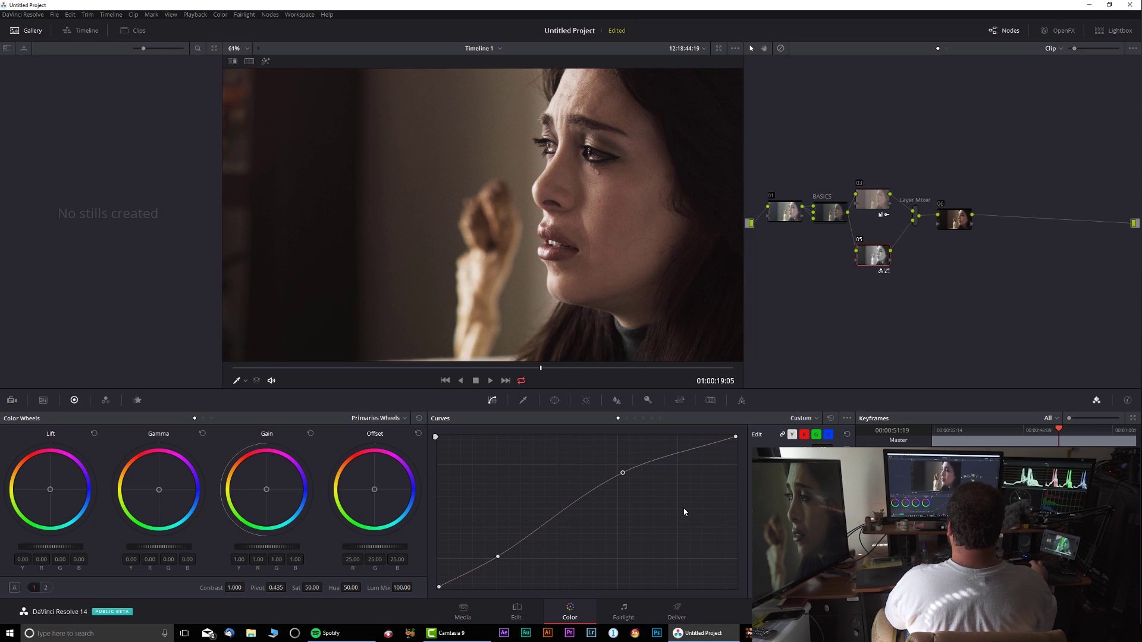
Step: Compare the shot with and without the whole grade, and view the image at 55%
key(shift+d)
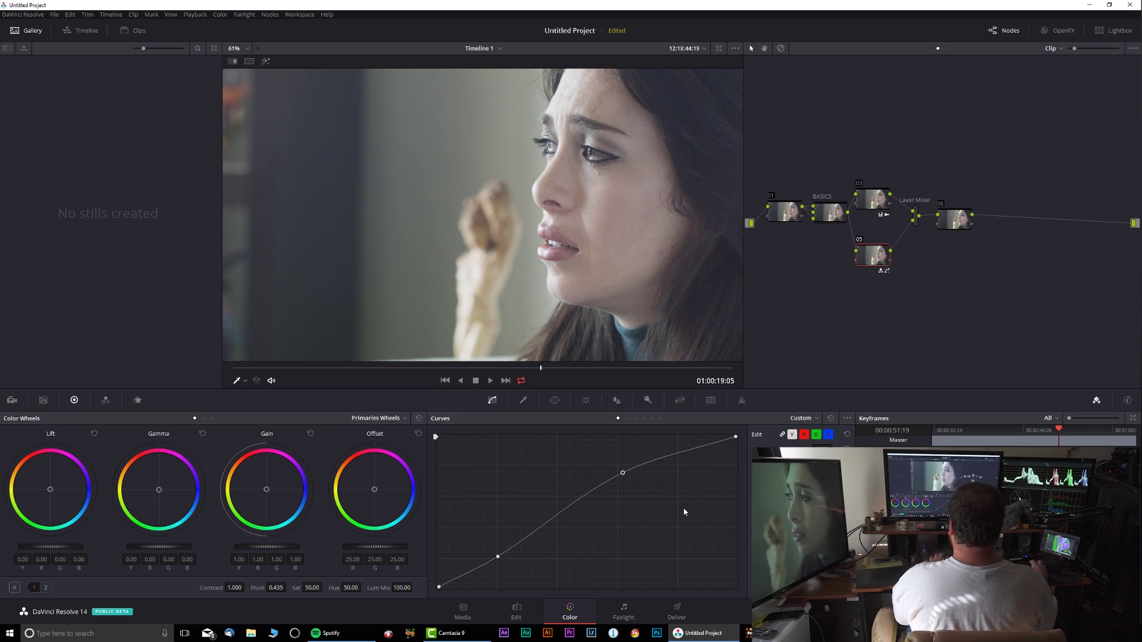
key(shift+d)
scroll(582, 326, down, 2)
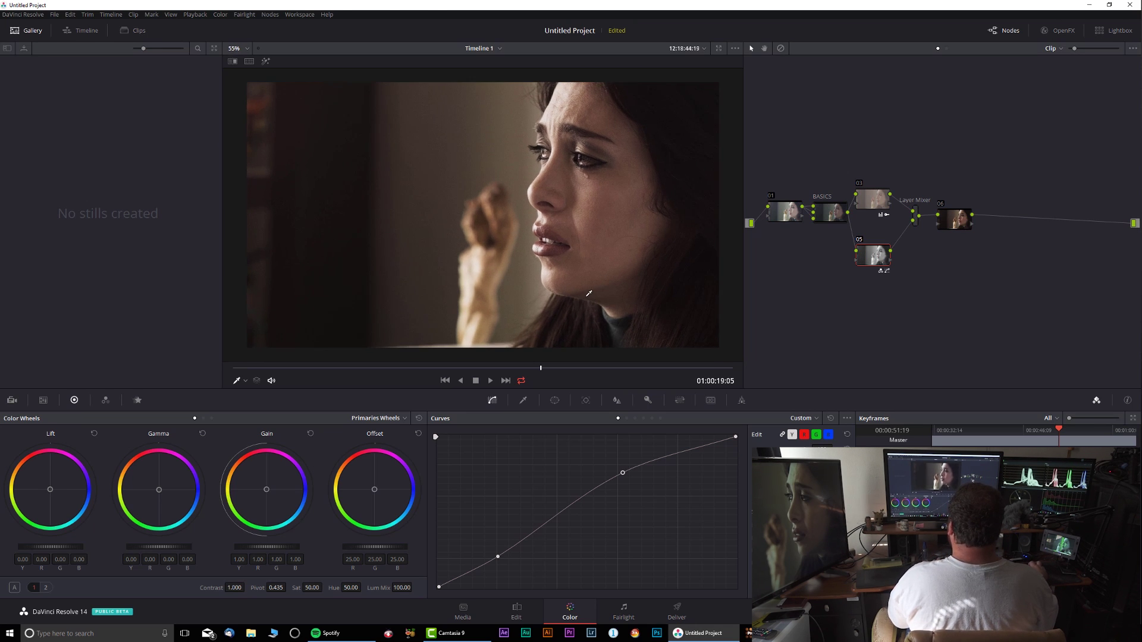
Step: Try desaturating the shadows of node 06 with a Lum Vs Sat curve, and reset the curve
click(940, 229)
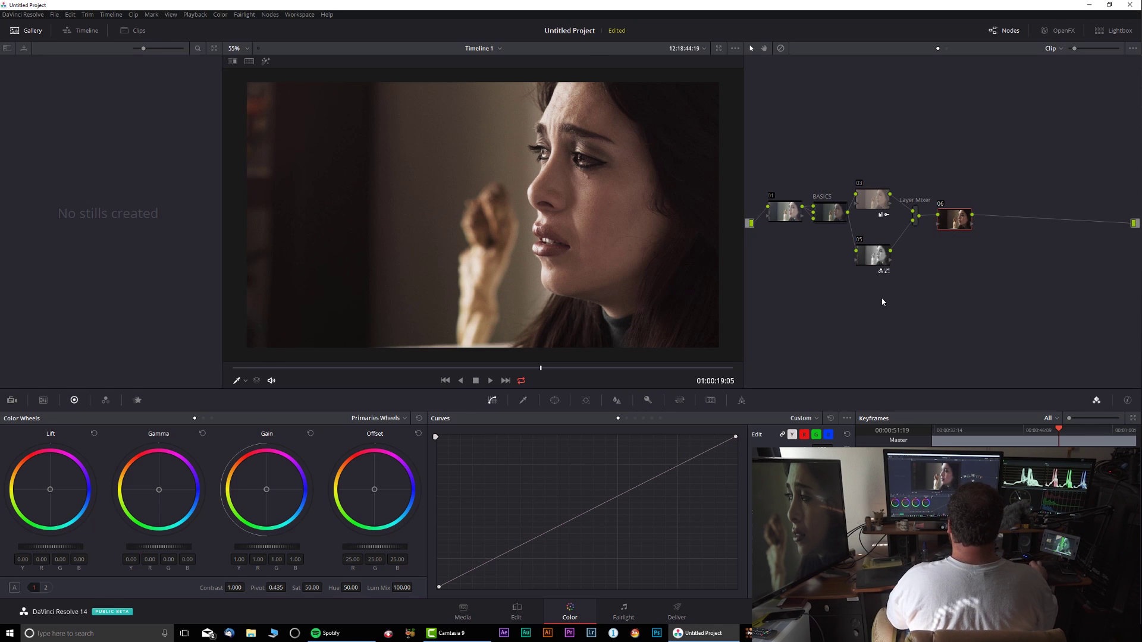
click(816, 418)
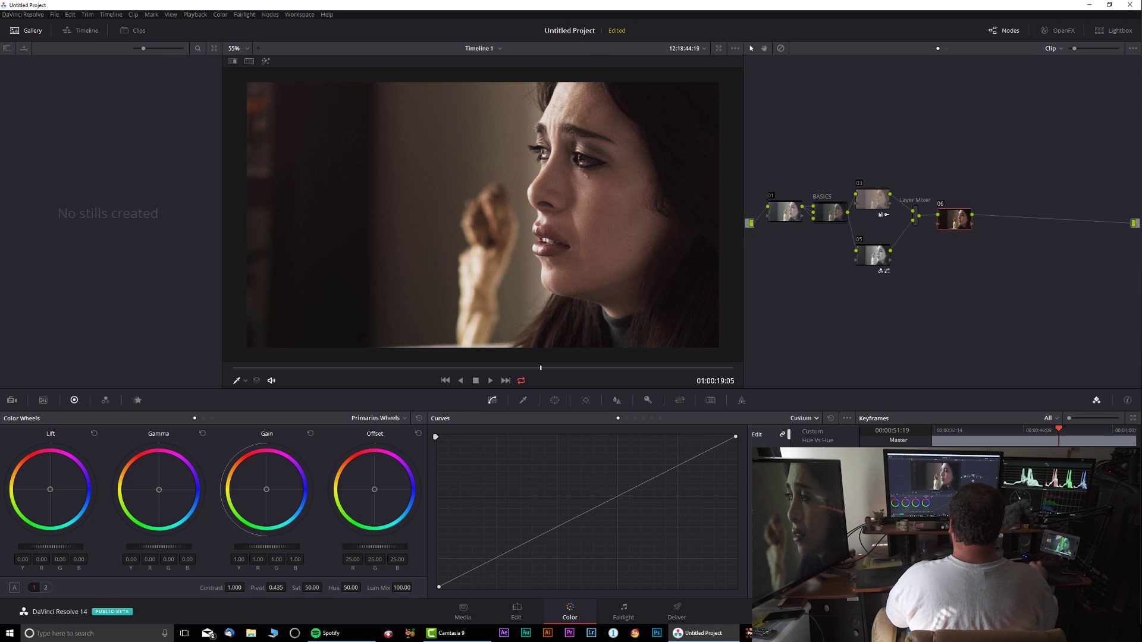
click(818, 467)
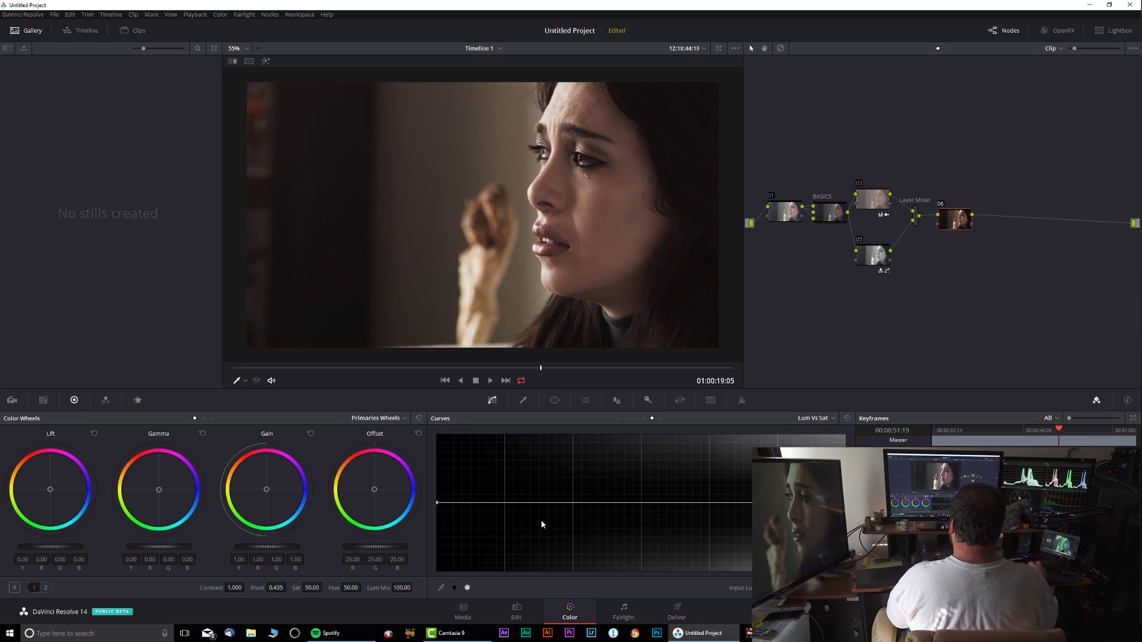
click(504, 503)
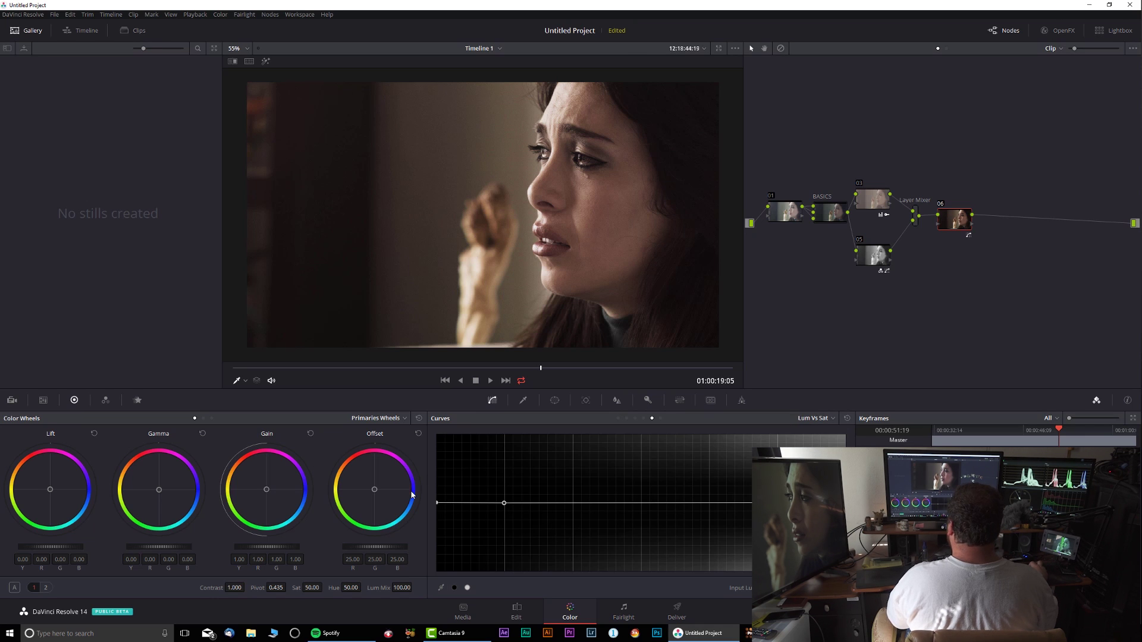
drag(433, 503, 392, 616)
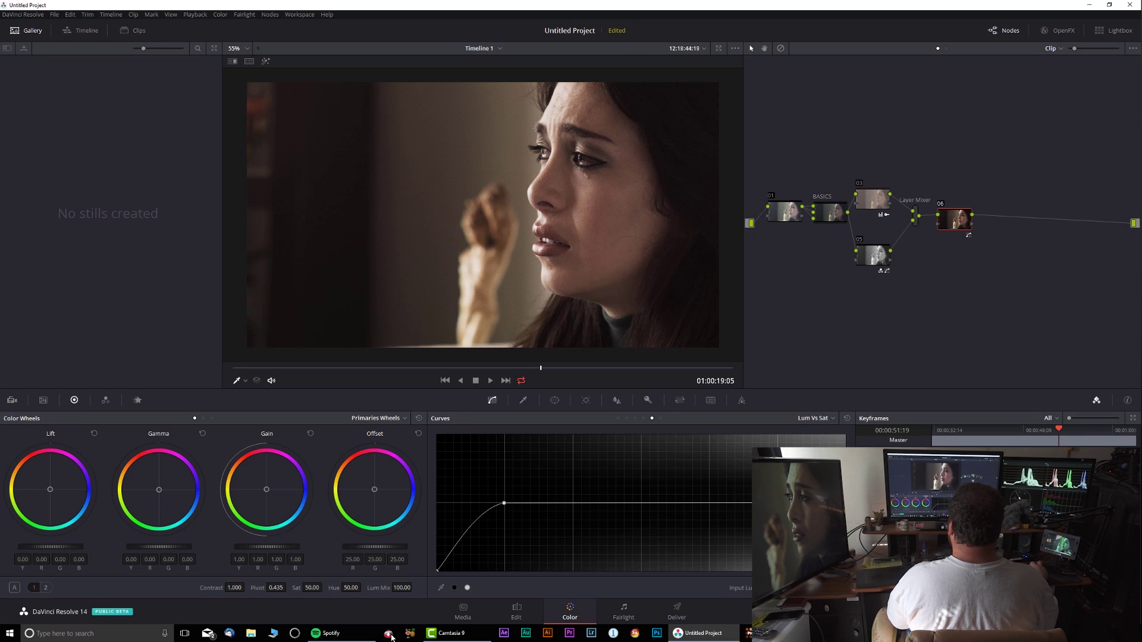
drag(505, 504, 607, 505)
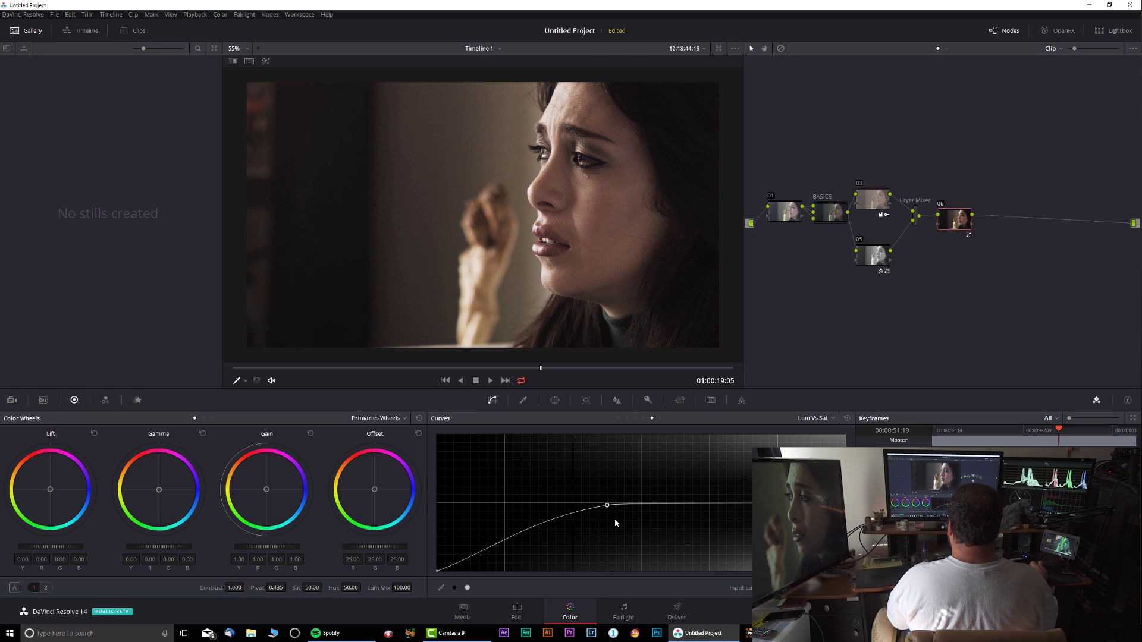
click(846, 418)
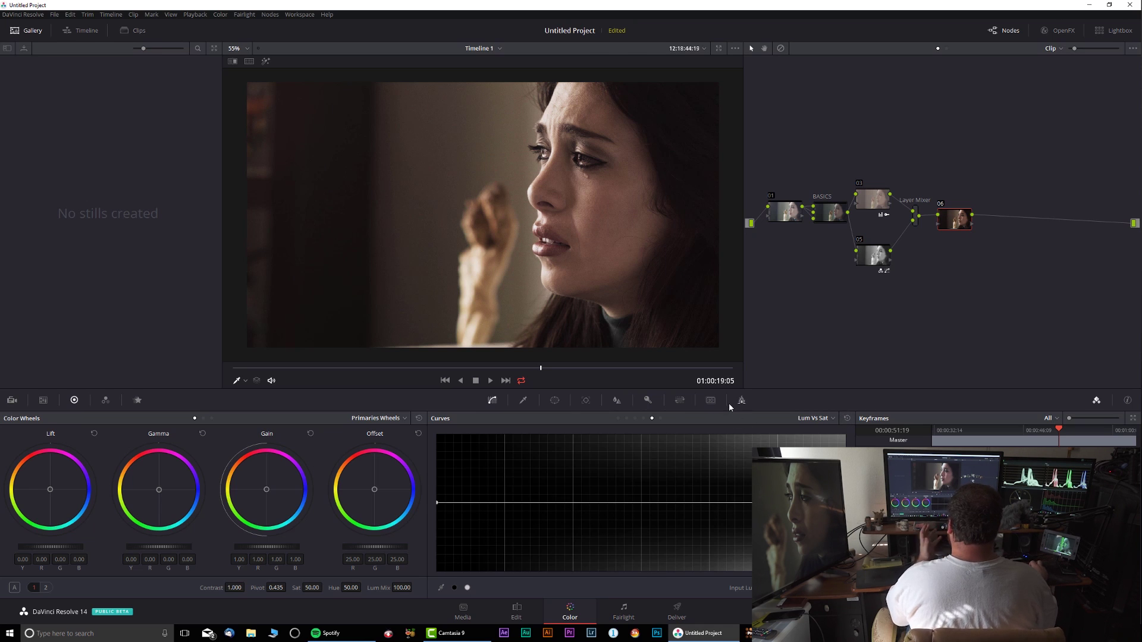
Step: Isolate the darker tones on node 06 with a luminance qualifier, High 56.1 and H. Soft 3.7
click(523, 401)
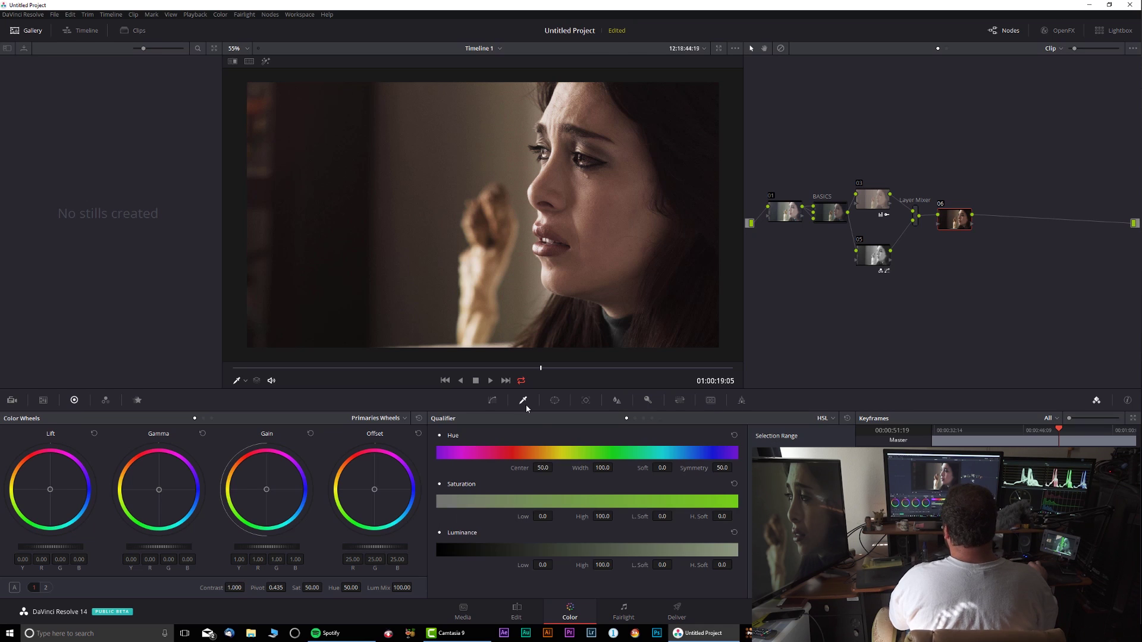
click(643, 418)
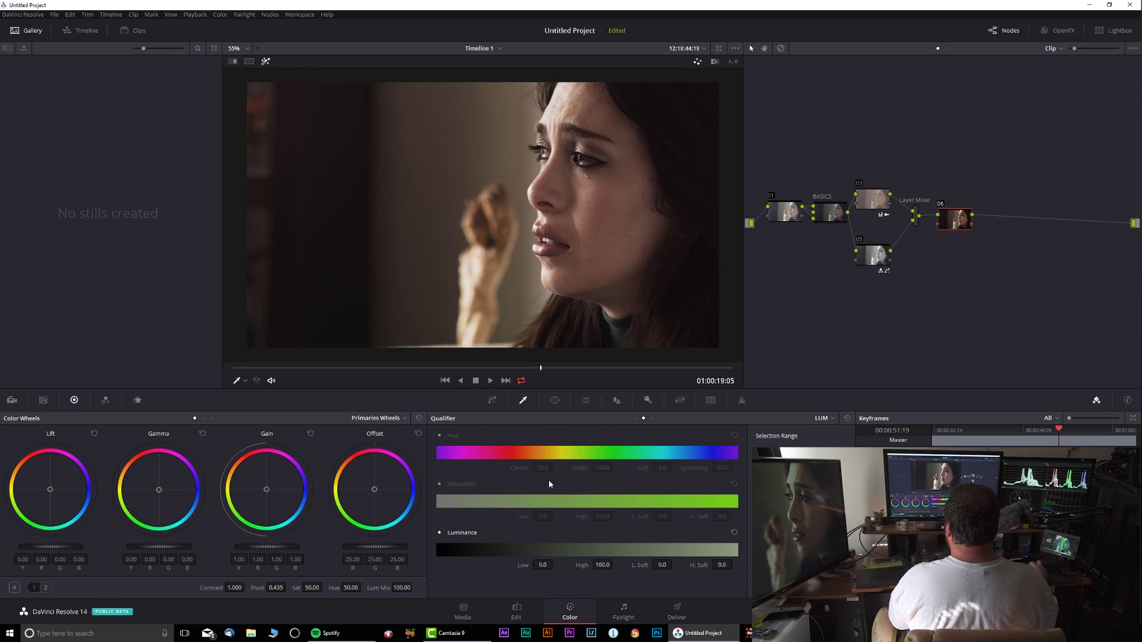
drag(602, 565, 614, 564)
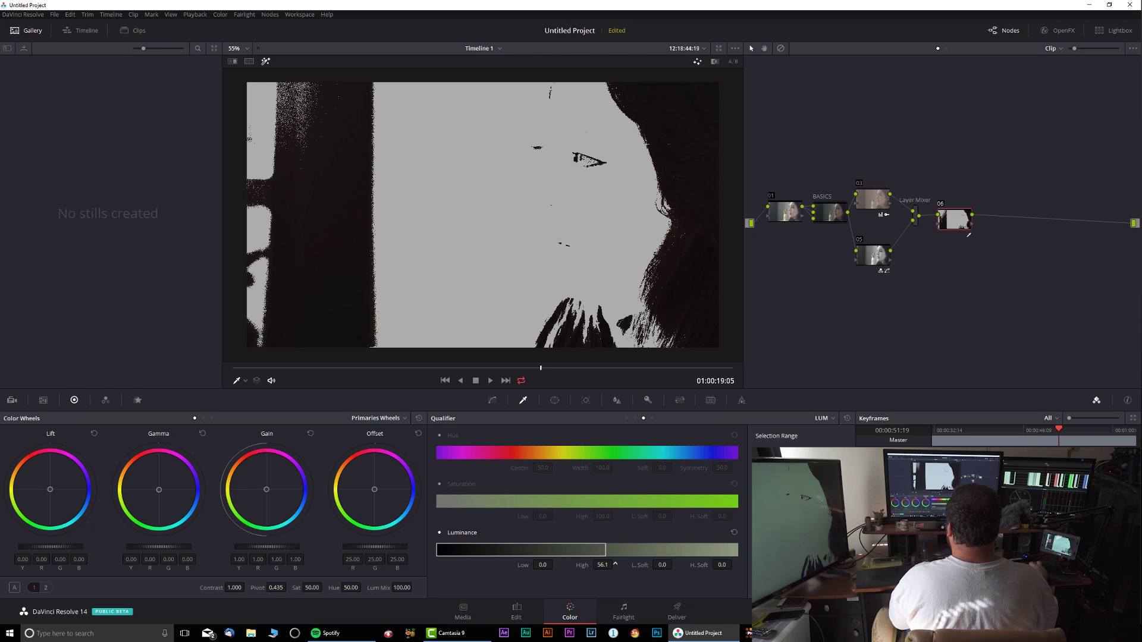
drag(722, 565, 735, 564)
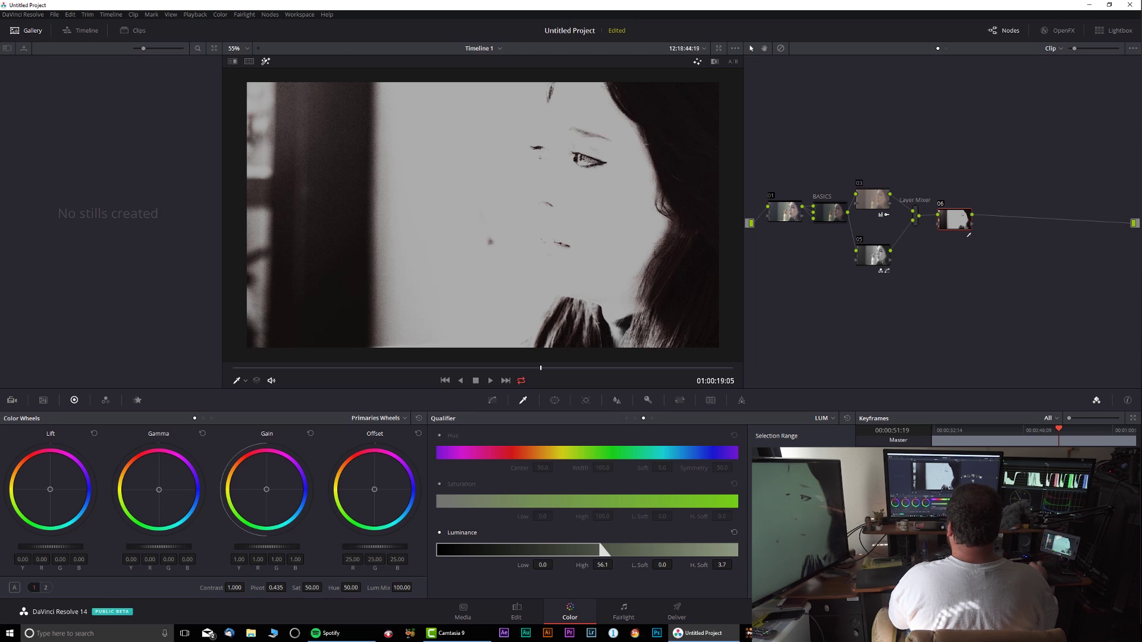
Step: Turn off the highlight view and set node 06's contrast to 1.306 and saturation to 30.60
click(265, 61)
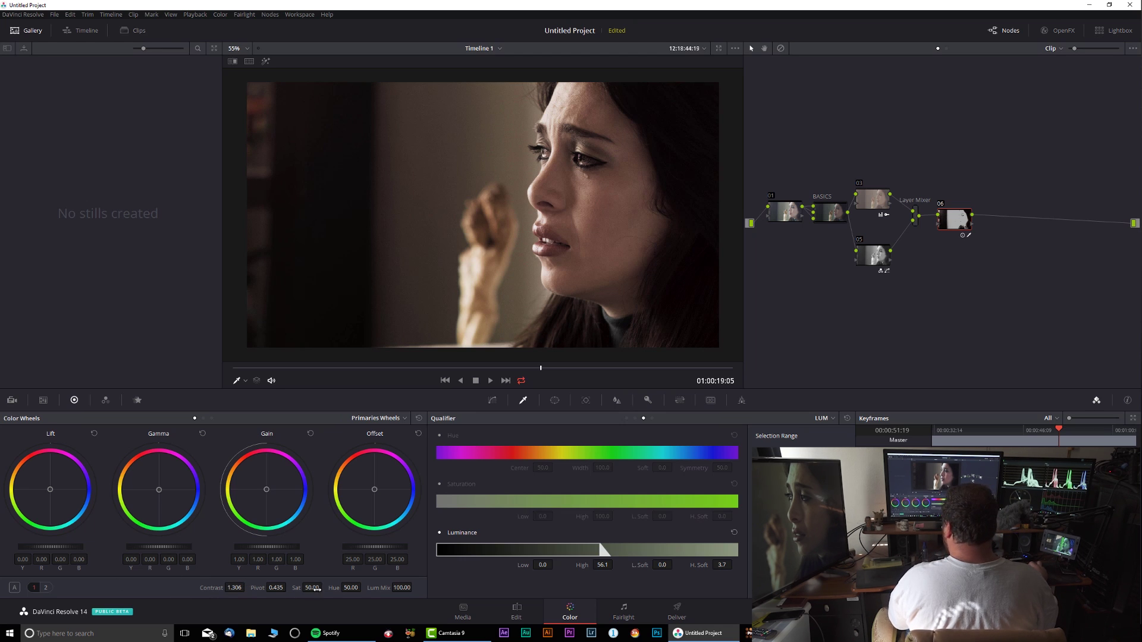
drag(324, 587, 326, 587)
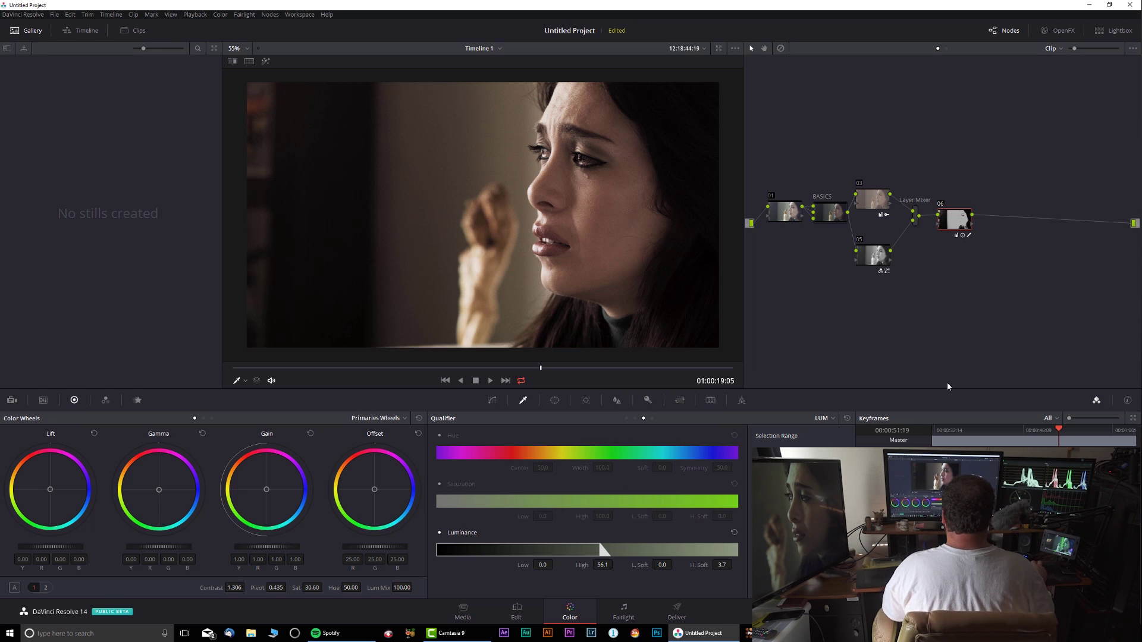
Step: Add a serial node after node 06 and label it FACE
key(alt+s)
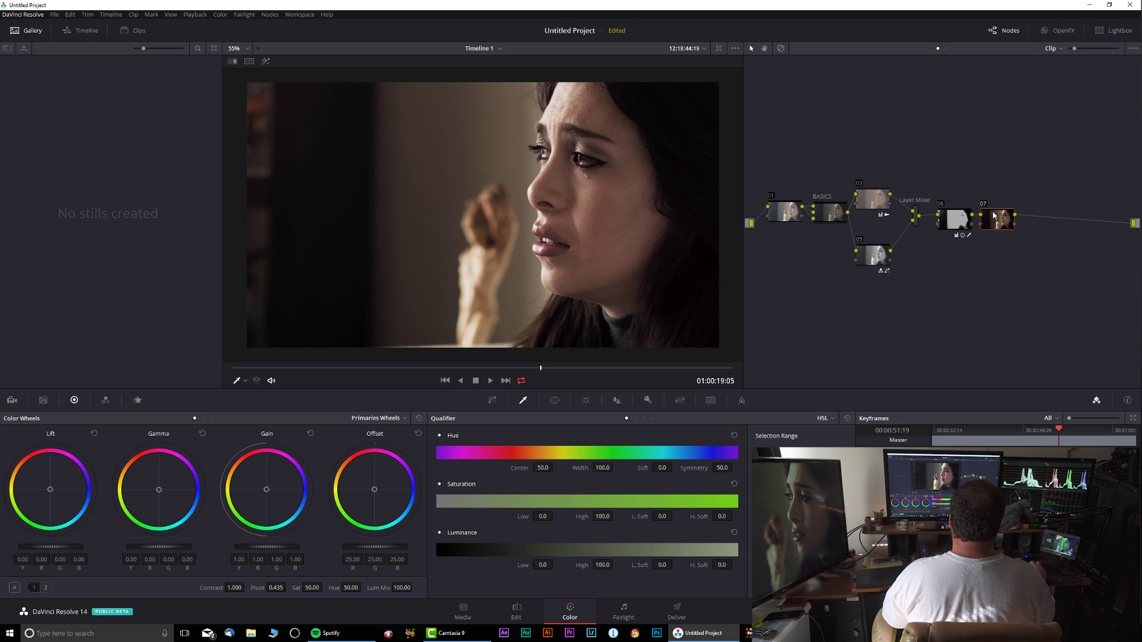
right_click(994, 214)
key(Escape)
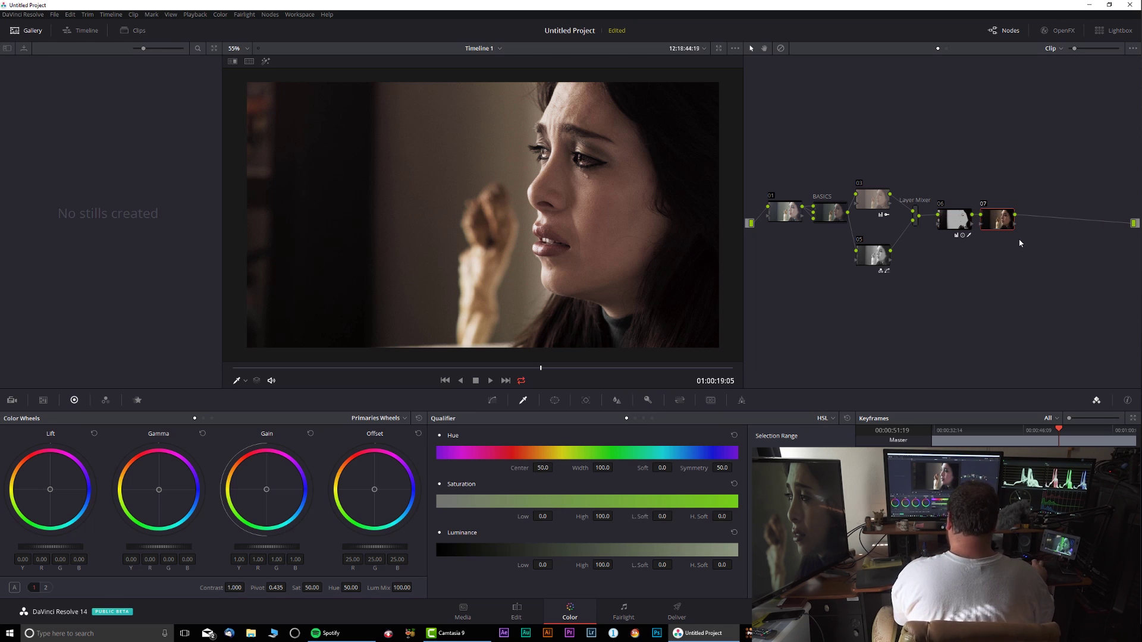
text(FA)
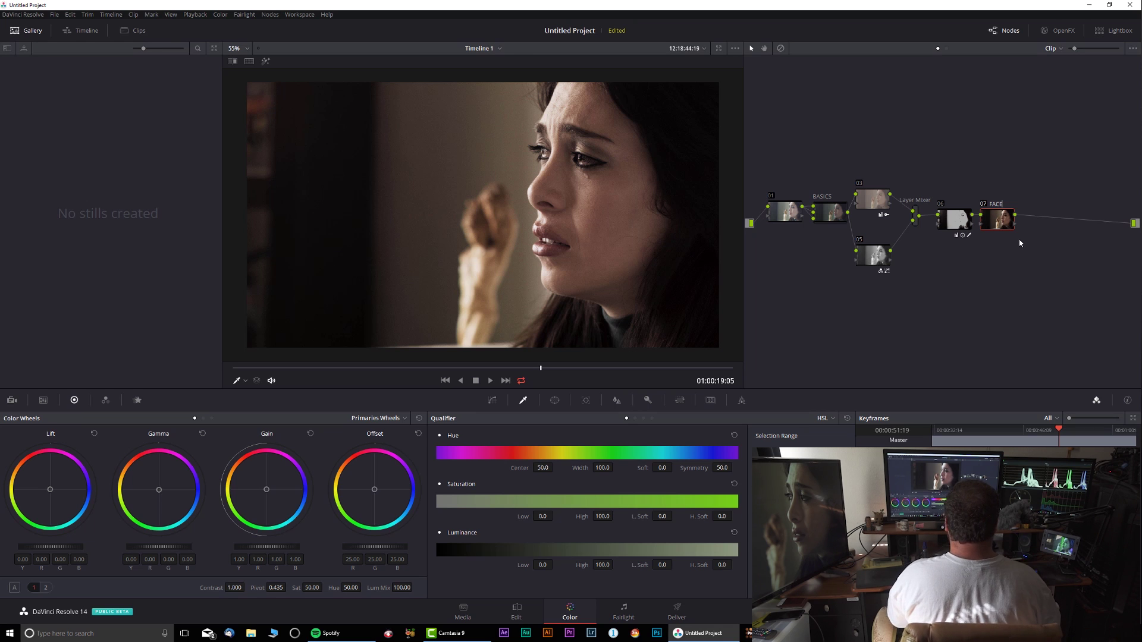
Step: Complete the FACE label on node 07 and move the node slightly farther from node 06
text(CE)
drag(1004, 218, 1010, 218)
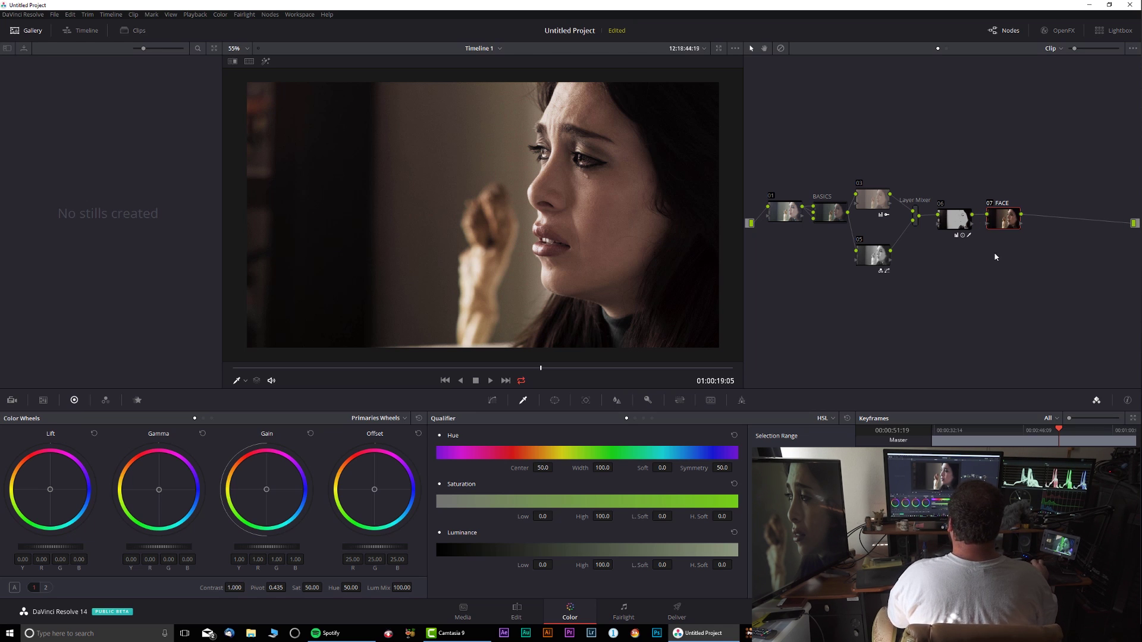
Step: Find the ResolveFX Face Refinement effect in the OpenFX library and apply it to the FACE node
click(1059, 32)
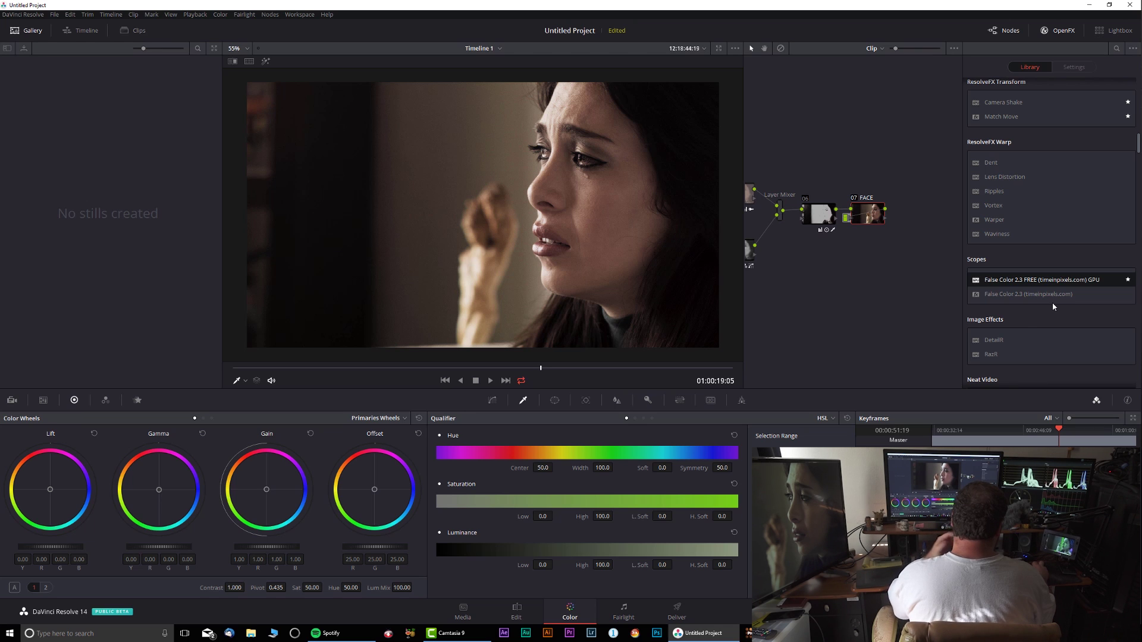
scroll(1027, 330, down, 1)
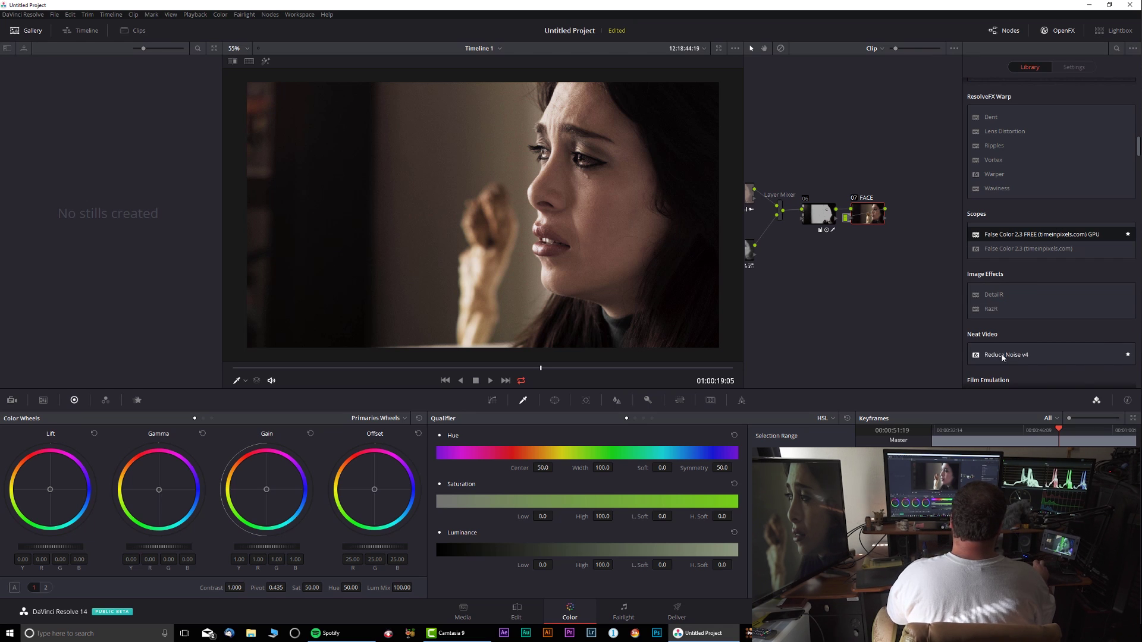
scroll(1001, 356, down, 1)
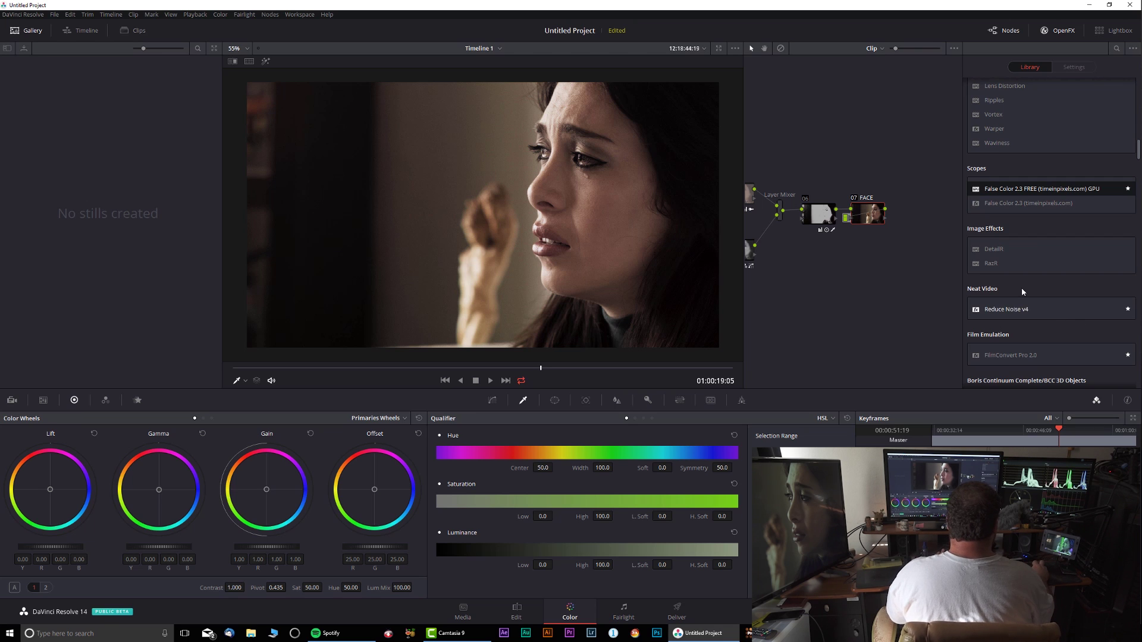
scroll(1048, 311, down, 1)
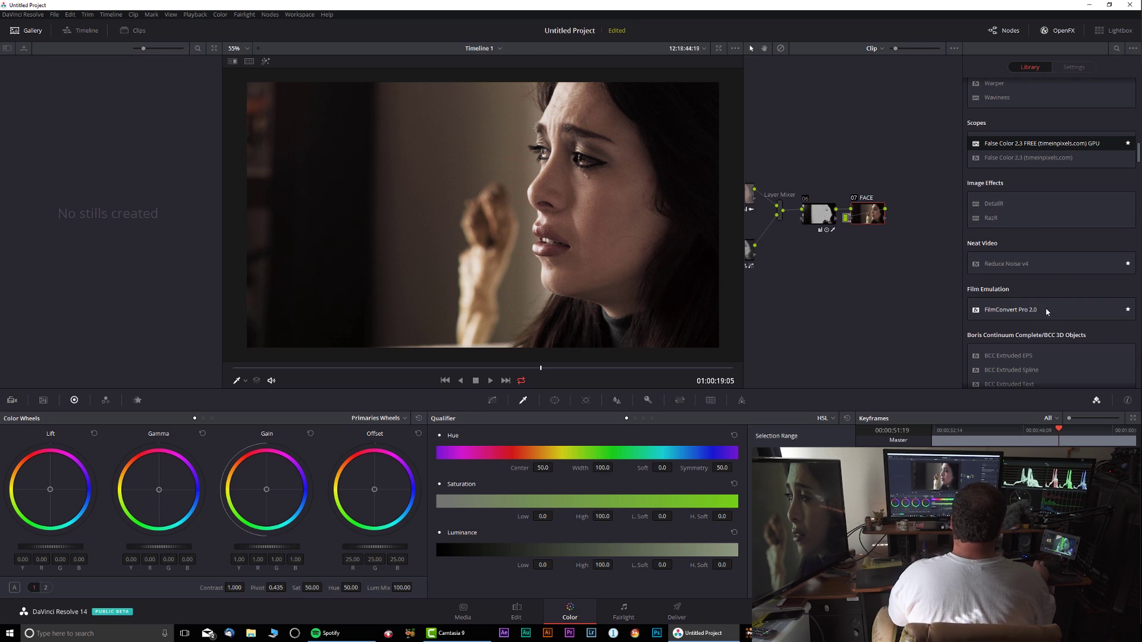
scroll(1048, 313, up, 3)
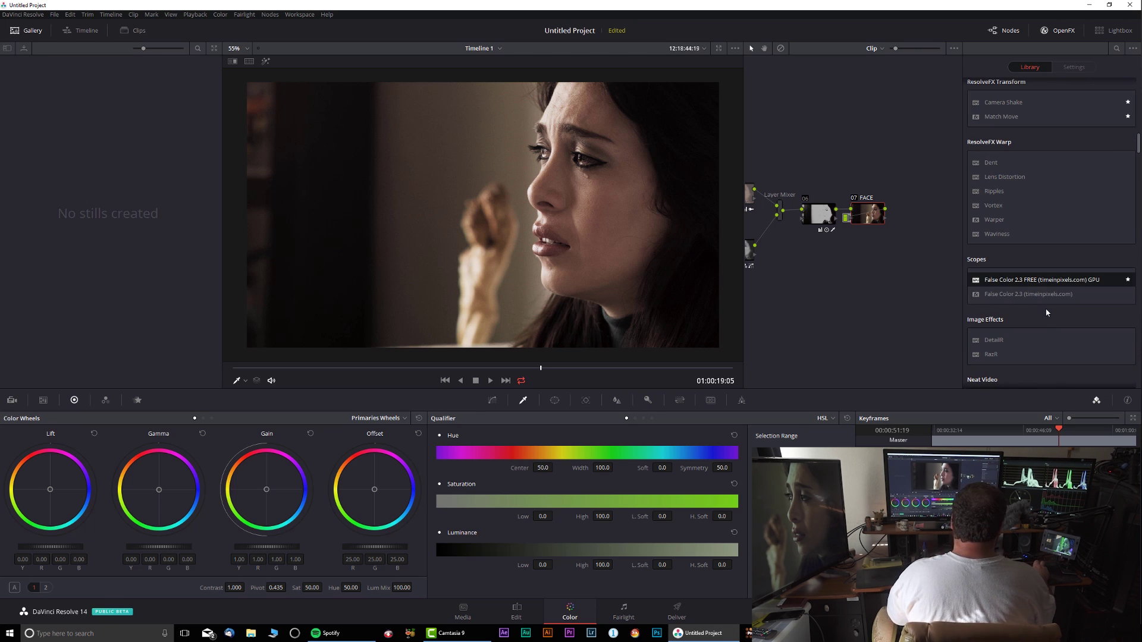
scroll(1047, 312, up, 1)
scroll(1046, 312, up, 1)
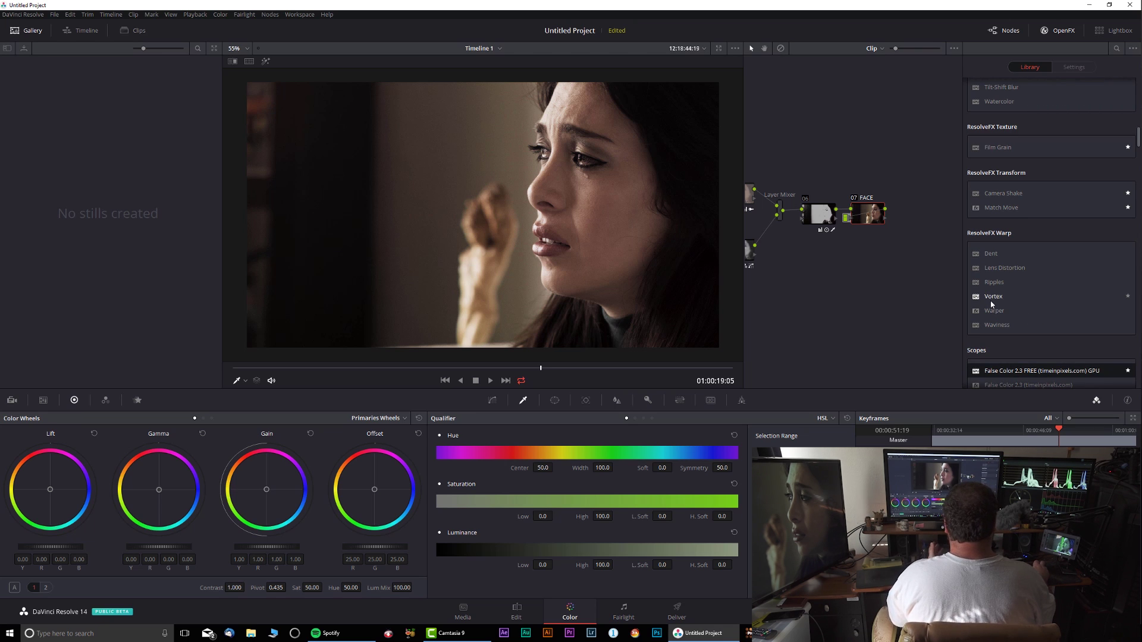
scroll(1035, 287, up, 7)
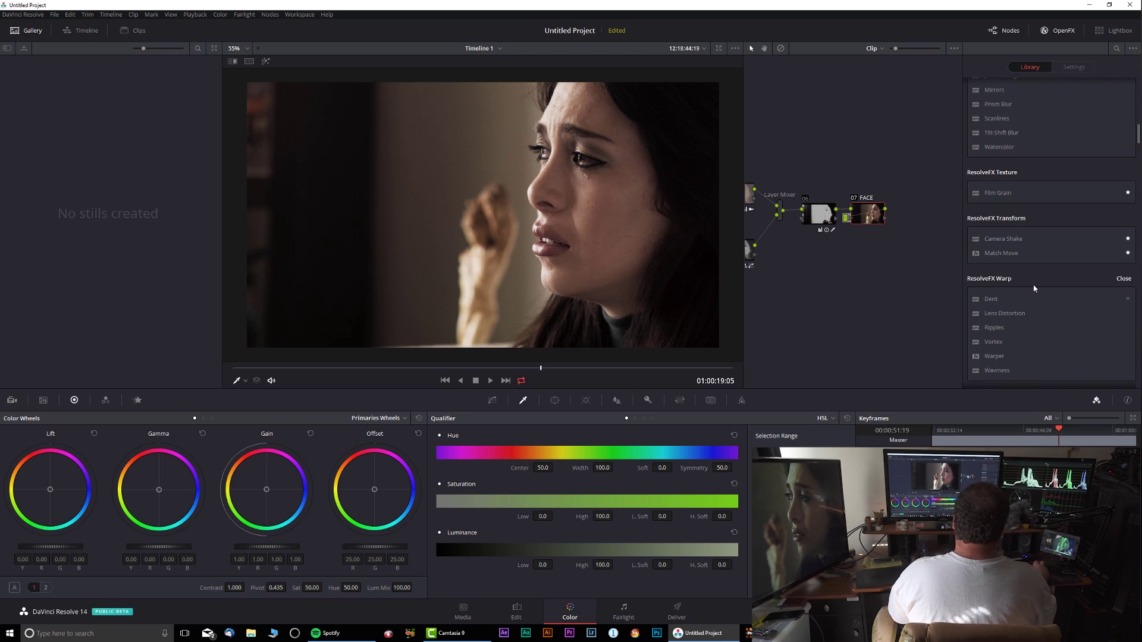
scroll(1035, 288, up, 2)
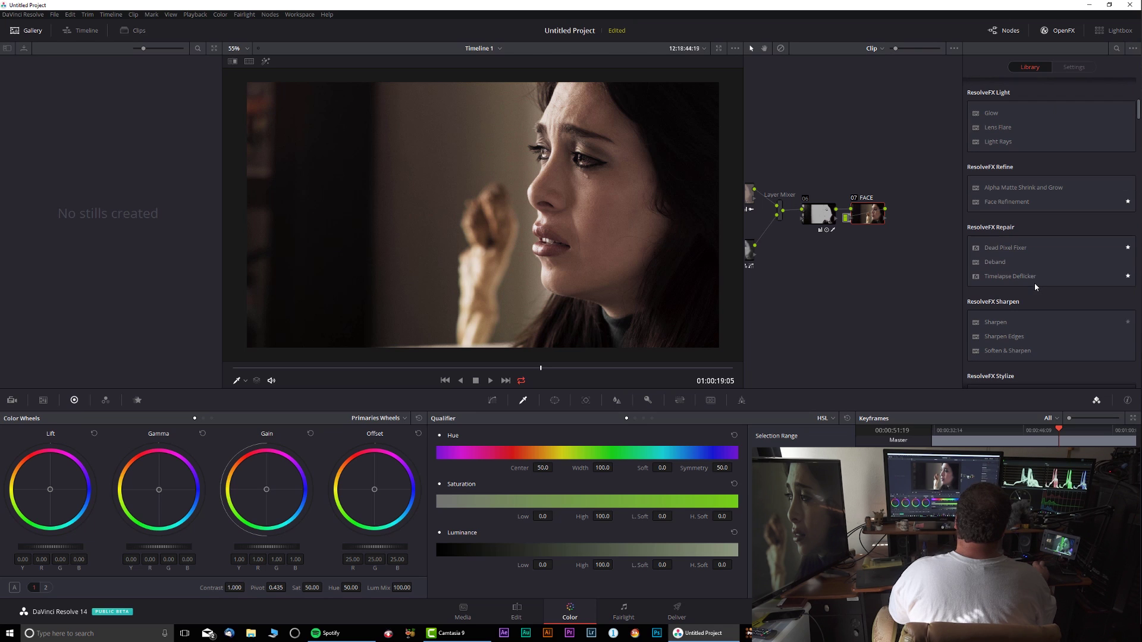
drag(993, 204, 875, 223)
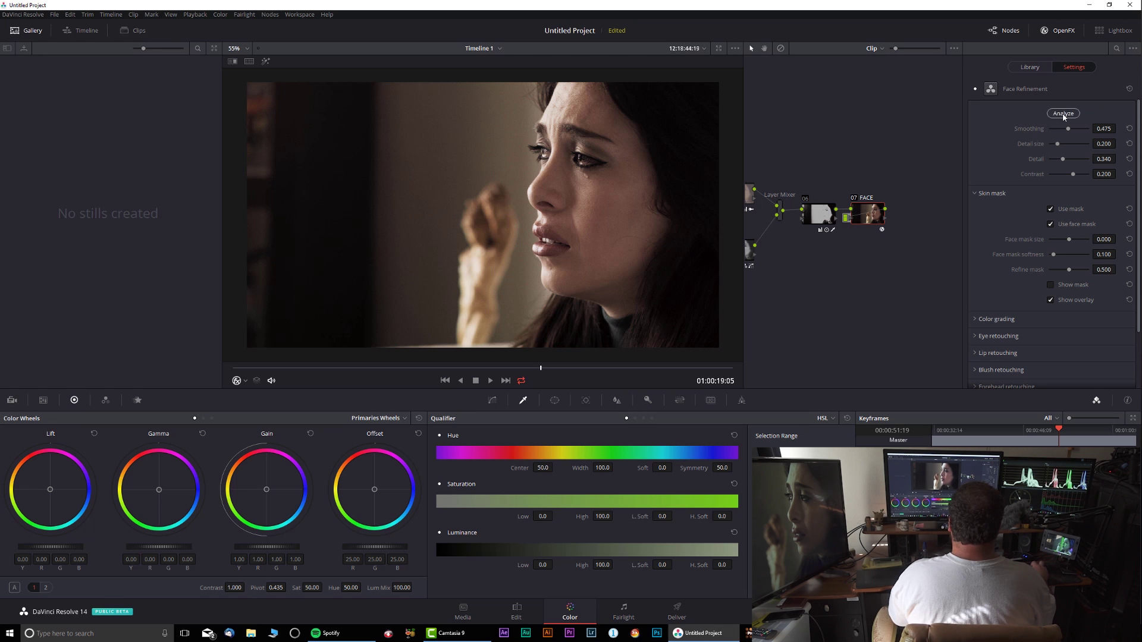
Step: Go to the clip's first frame and run the Face Refinement analysis over the shot
drag(256, 372, 208, 373)
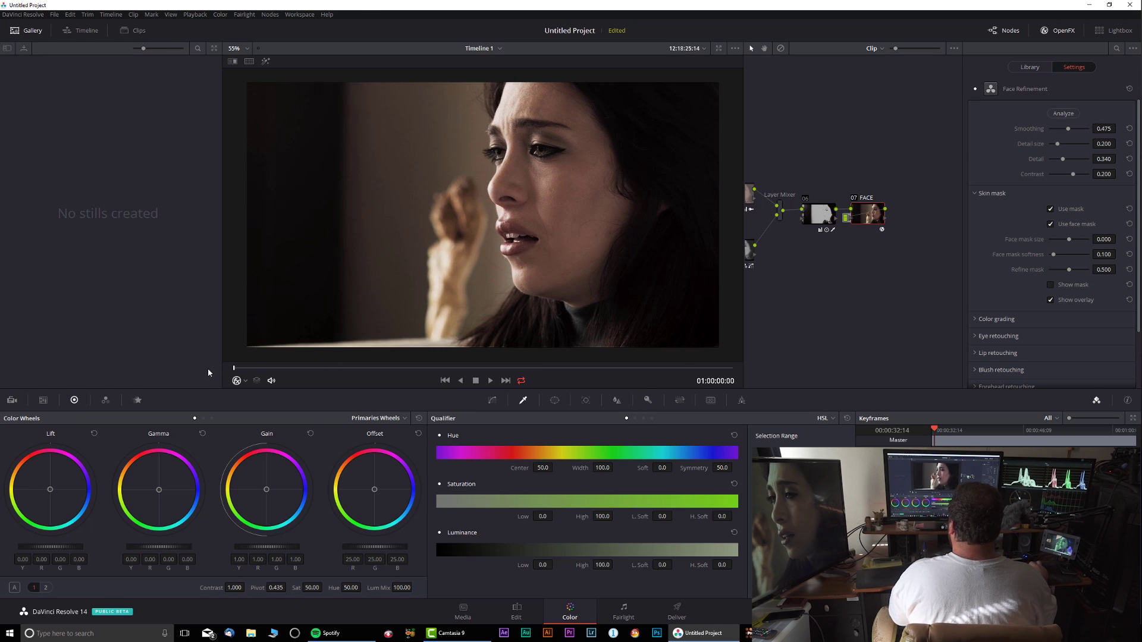
click(1064, 117)
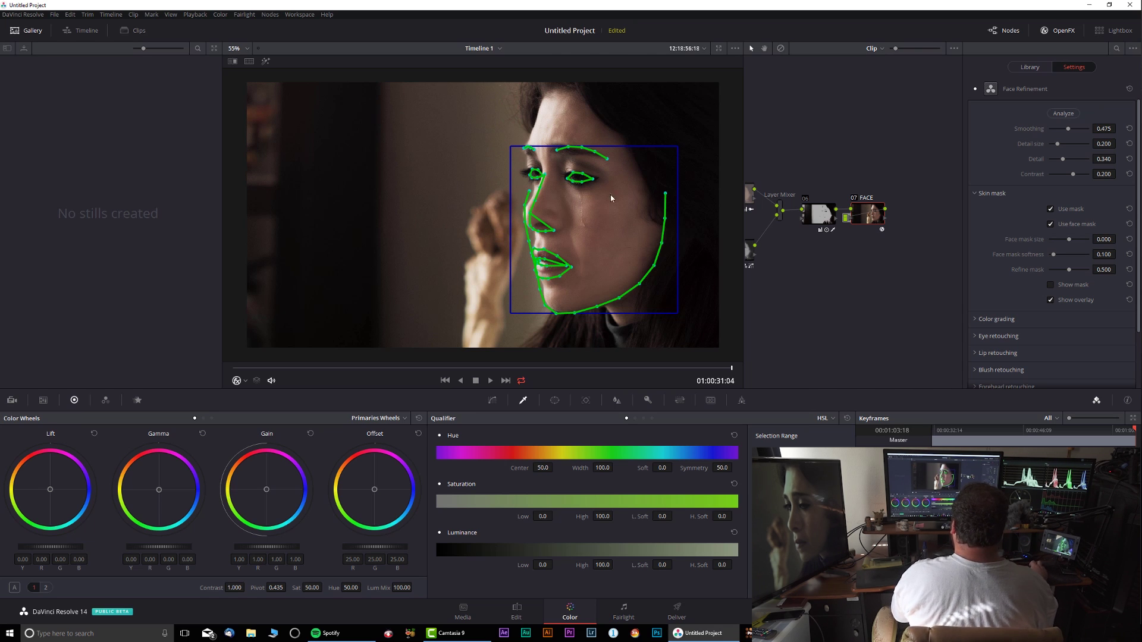
Step: Show the Face Refinement skin mask to examine its coverage of the face, and hide it again
scroll(610, 195, up, 5)
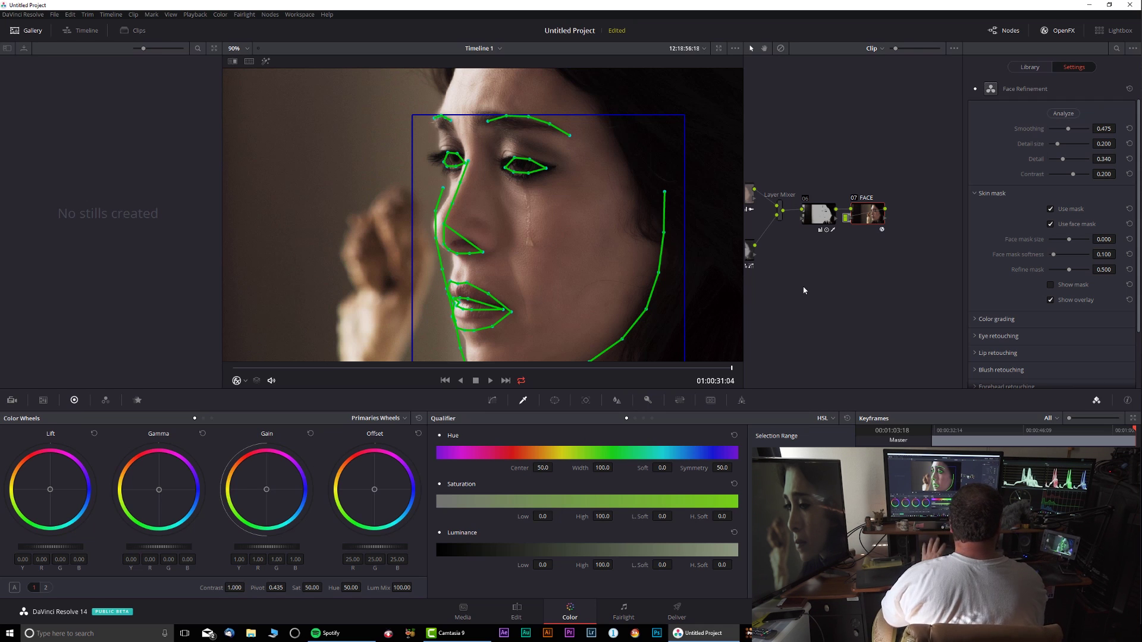
click(1050, 285)
scroll(541, 242, down, 2)
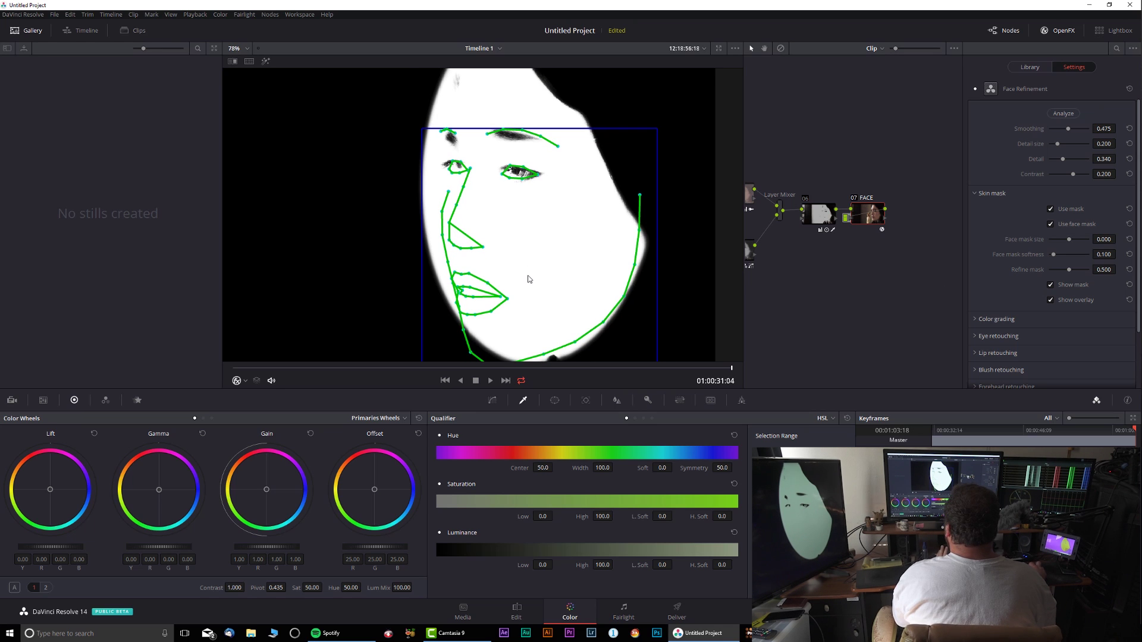
scroll(529, 278, down, 2)
scroll(529, 279, down, 1)
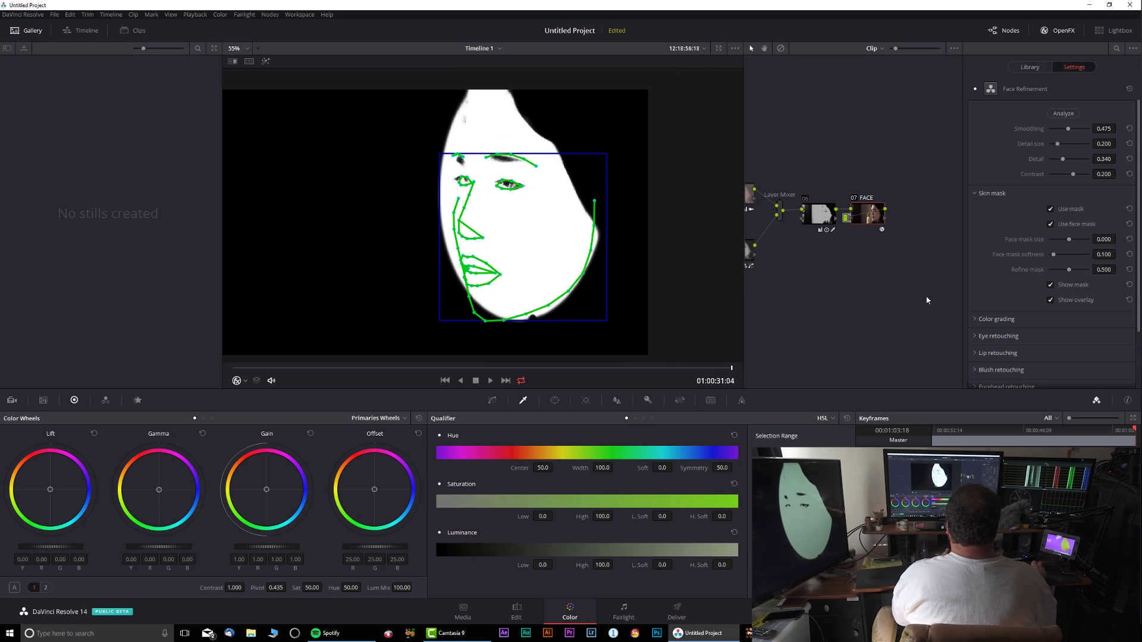
click(1050, 286)
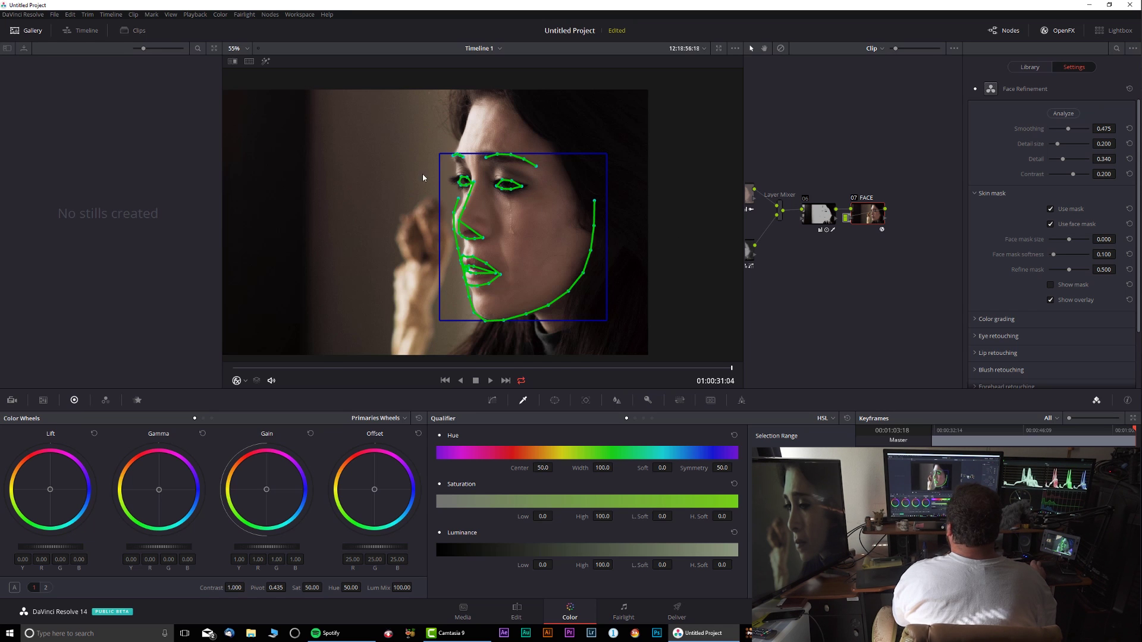
scroll(423, 177, up, 6)
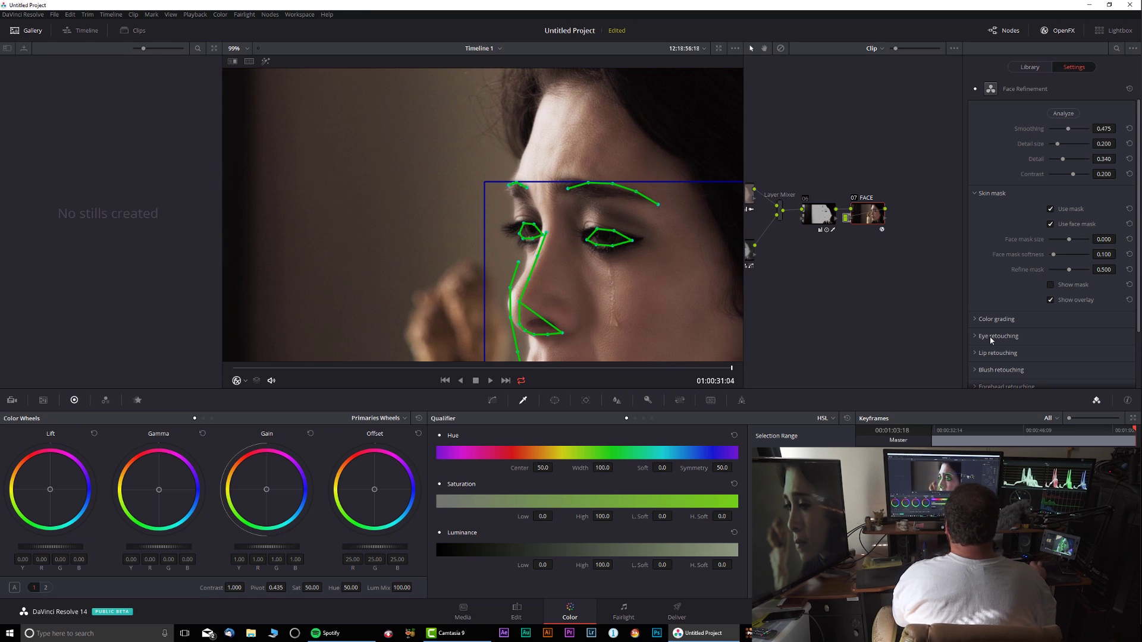
click(1050, 285)
scroll(440, 256, down, 4)
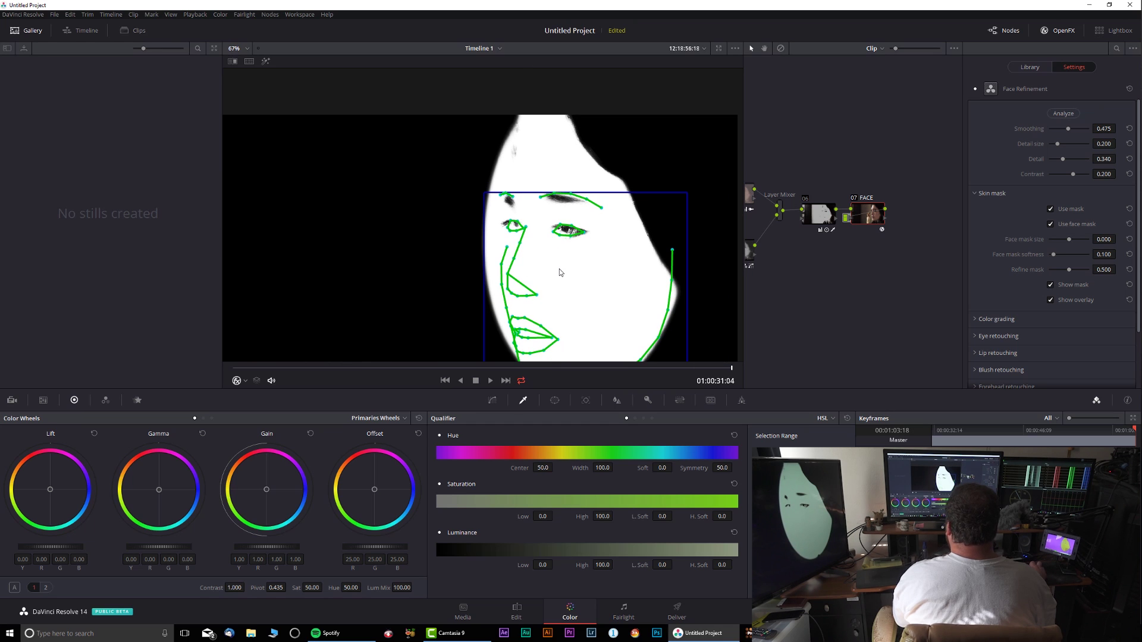
click(1050, 285)
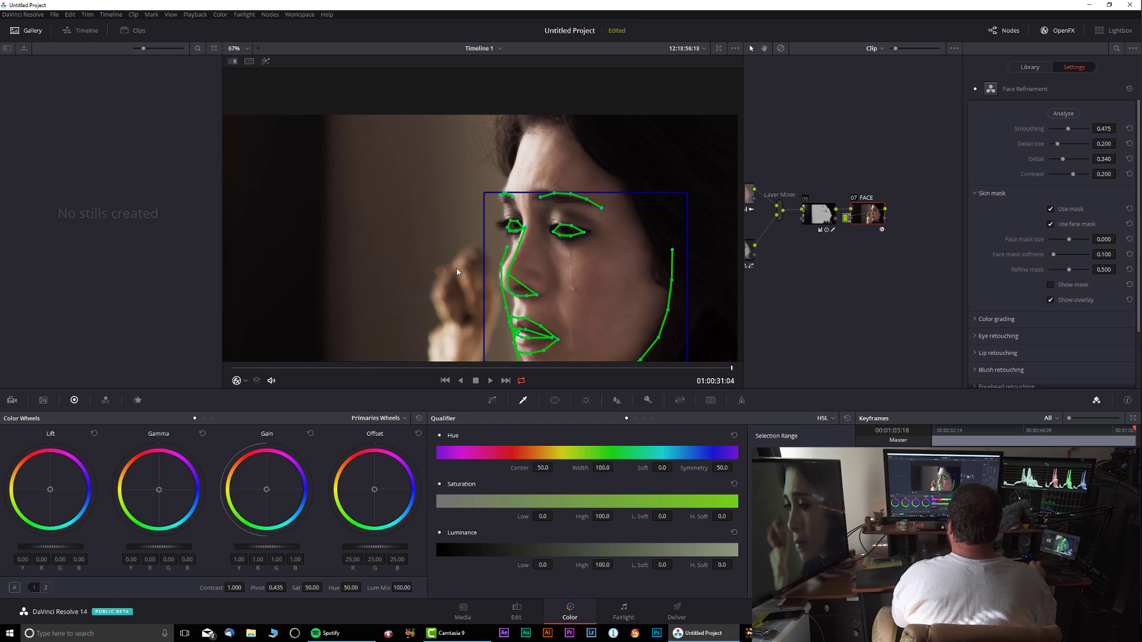
Step: Set Face Refinement's Smoothing and Detail to 0.000, toggling the FACE node to compare the skin close up
drag(559, 279, 544, 243)
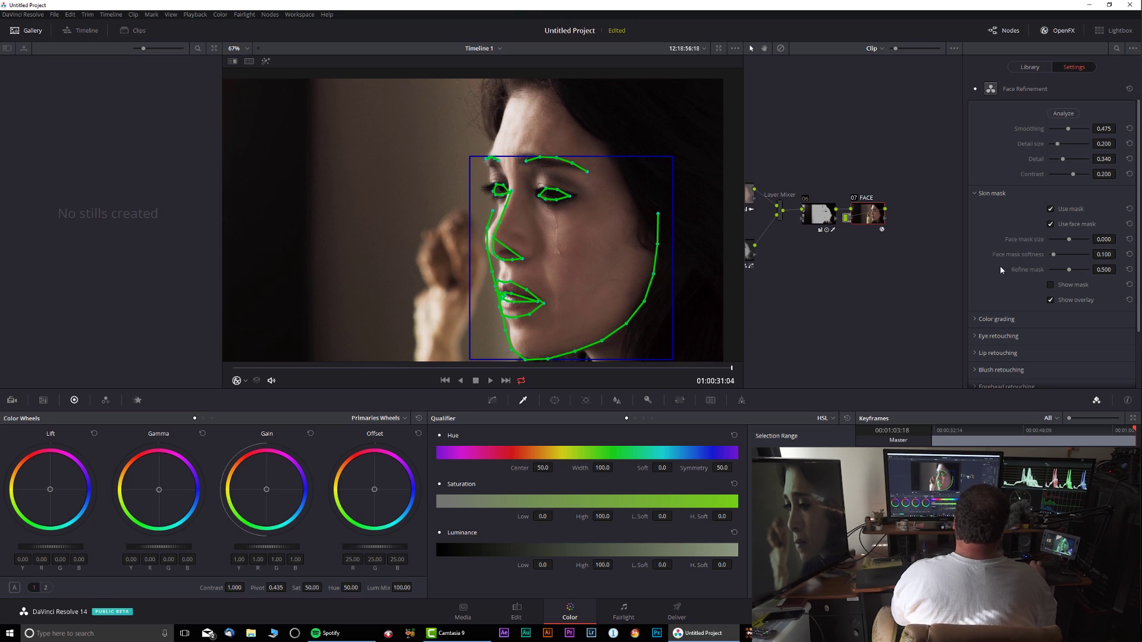
scroll(691, 220, up, 5)
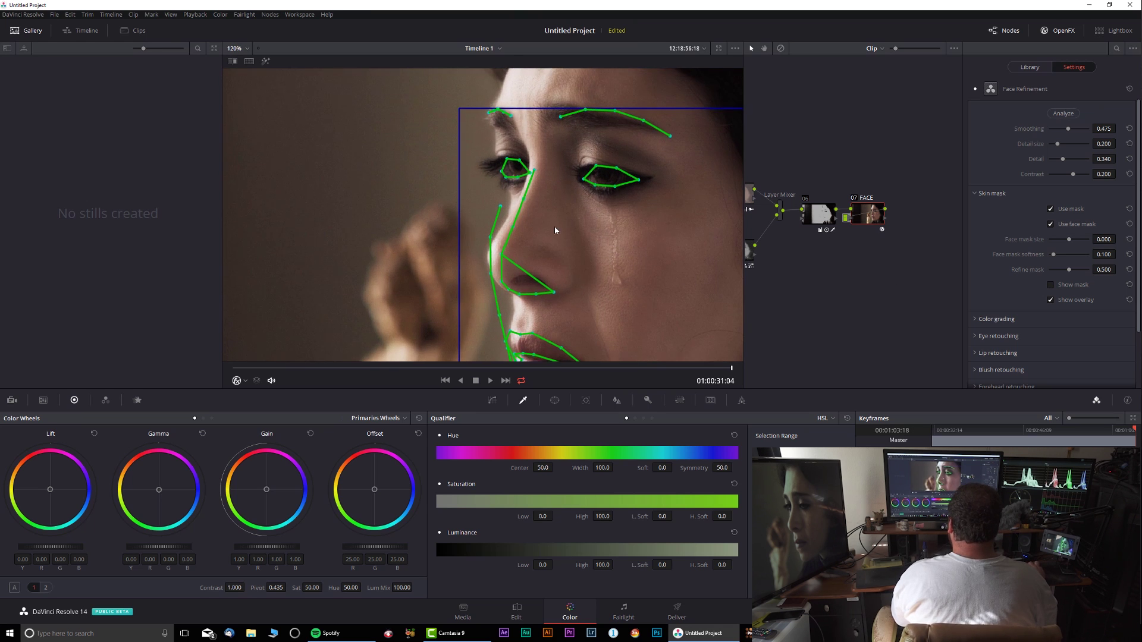
drag(554, 227, 510, 205)
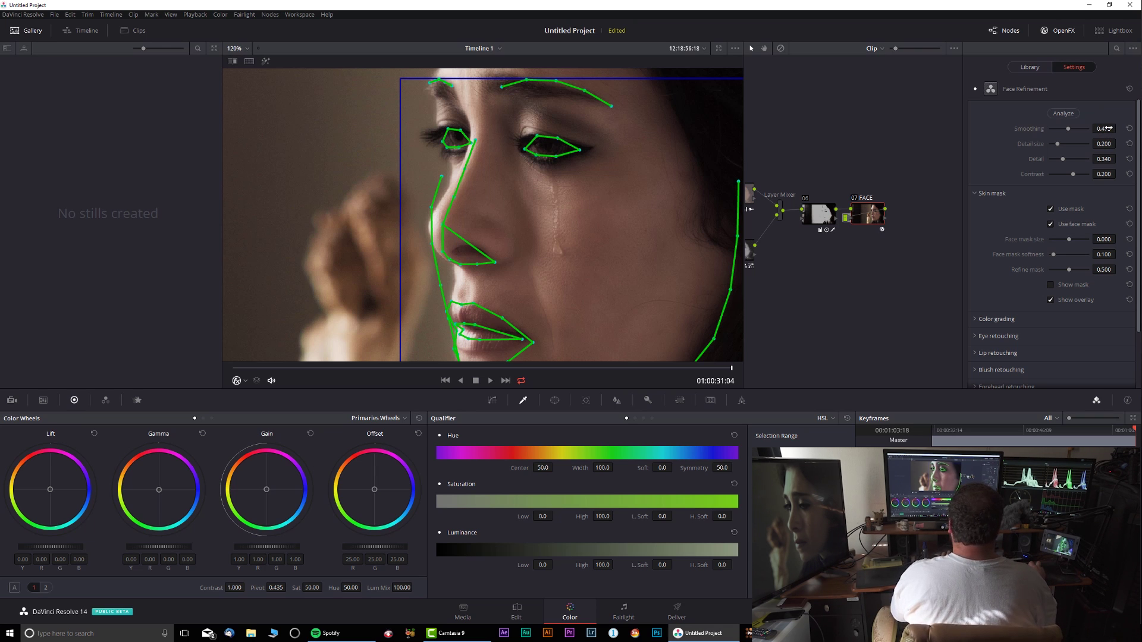
drag(1063, 129, 1049, 129)
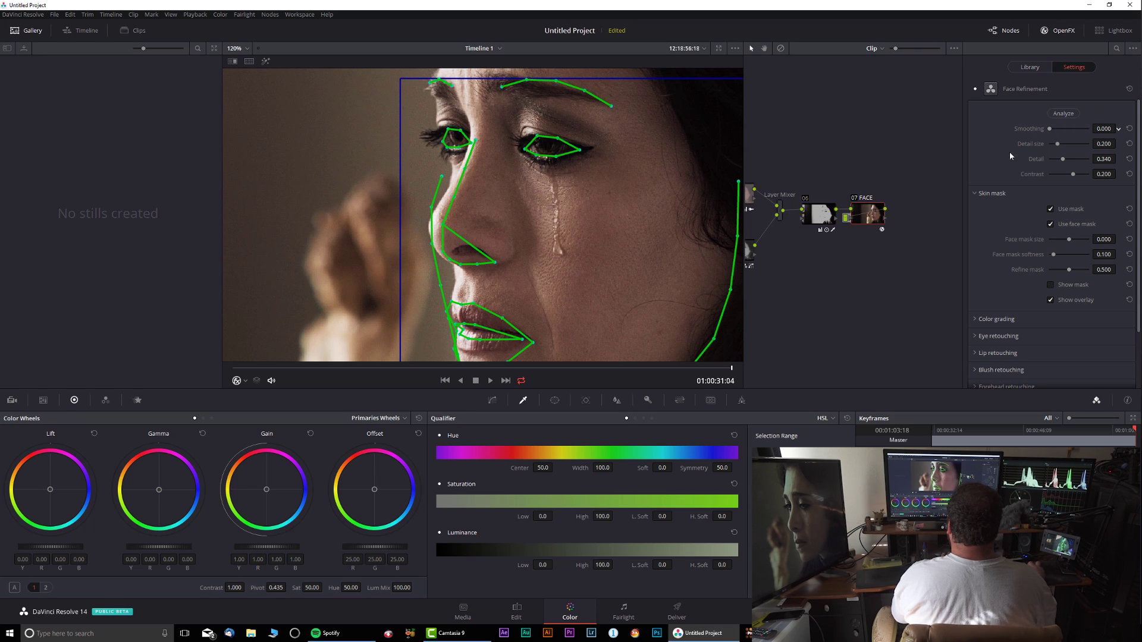
click(856, 202)
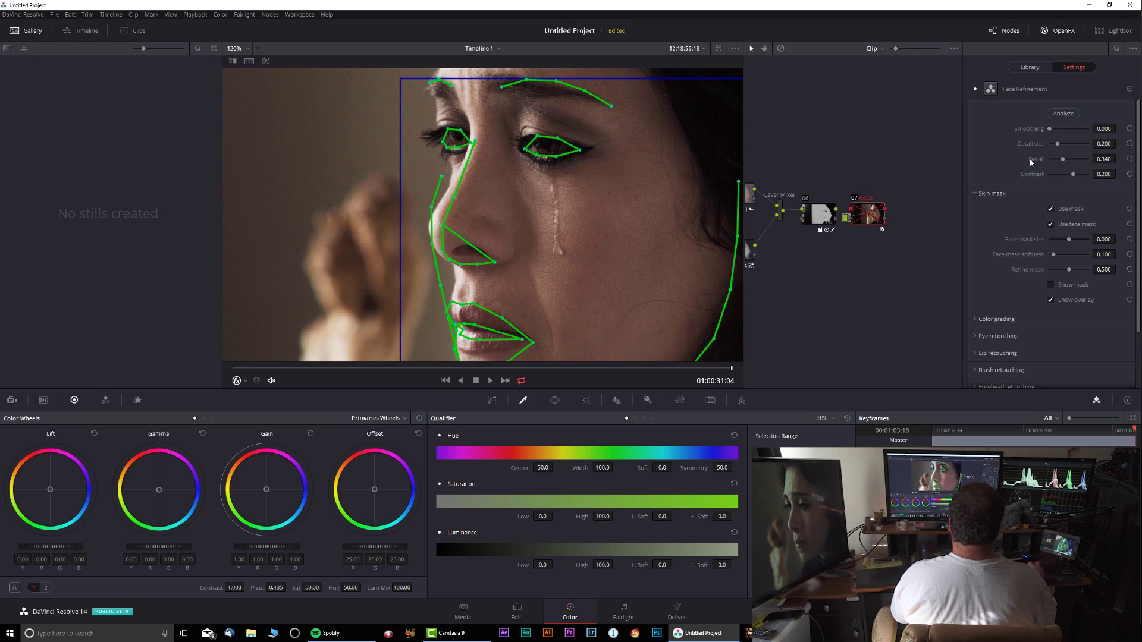
drag(1063, 162, 1005, 158)
scroll(330, 221, up, 1)
drag(330, 221, 423, 226)
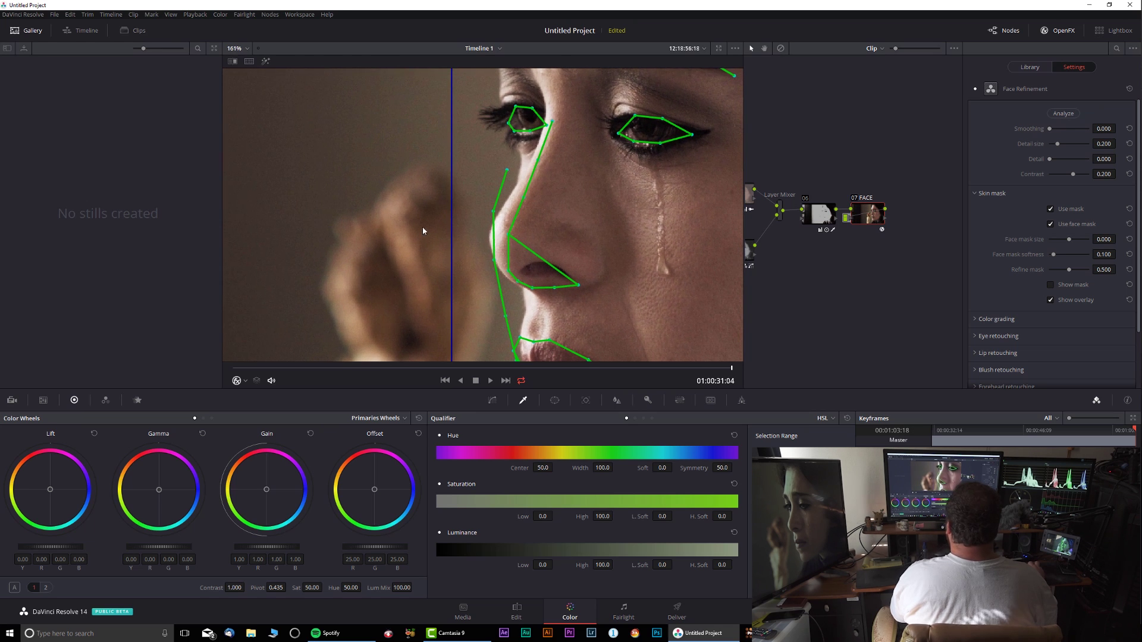
Step: Try a Smoothing value of 0.137 and examine its effect on the eyes, tear and skin up close
drag(1051, 131, 1055, 130)
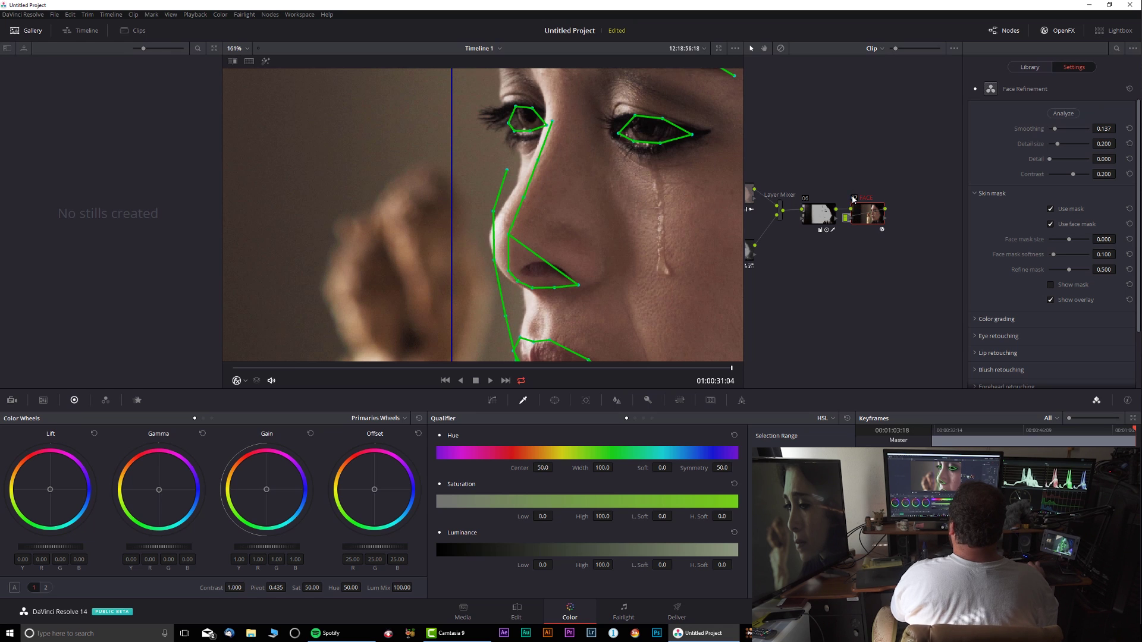
scroll(522, 203, down, 3)
scroll(522, 202, down, 1)
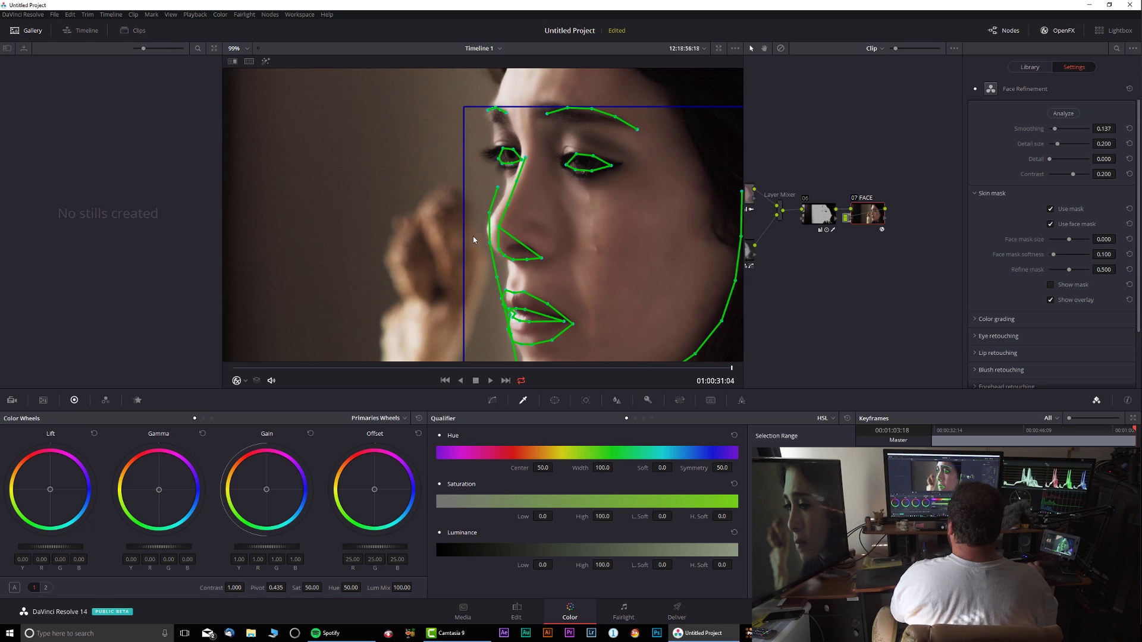
scroll(473, 240, down, 2)
scroll(476, 247, up, 5)
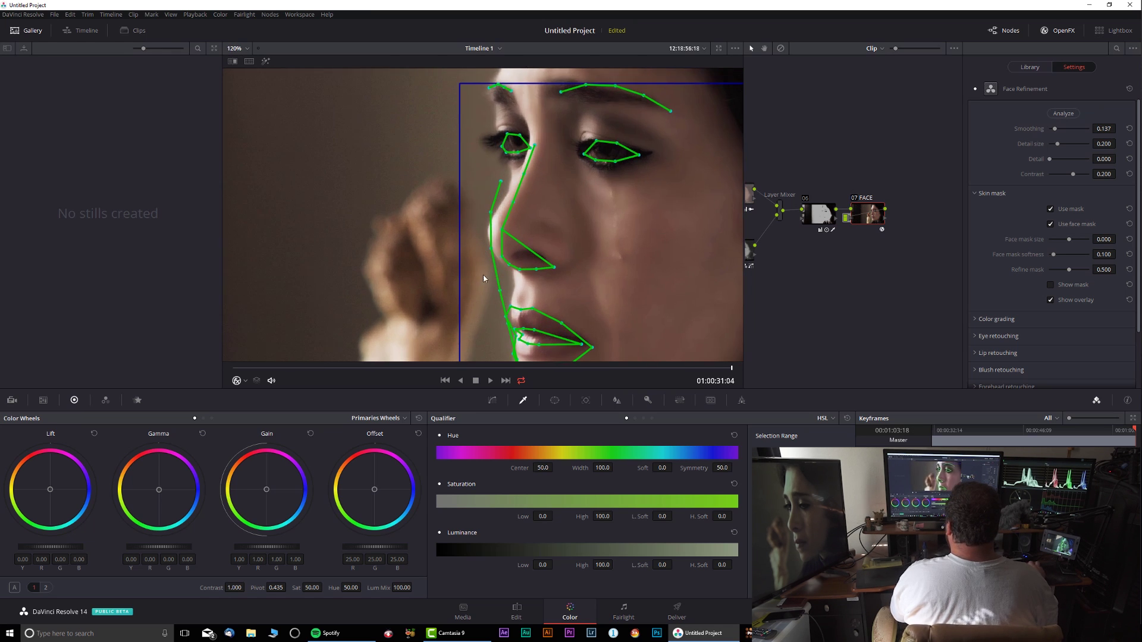
mouse_move(556, 265)
mouse_down()
mouse_move(559, 337)
mouse_move(510, 380)
mouse_up()
drag(544, 195, 546, 297)
drag(554, 216, 560, 304)
scroll(528, 194, up, 1)
scroll(529, 197, up, 7)
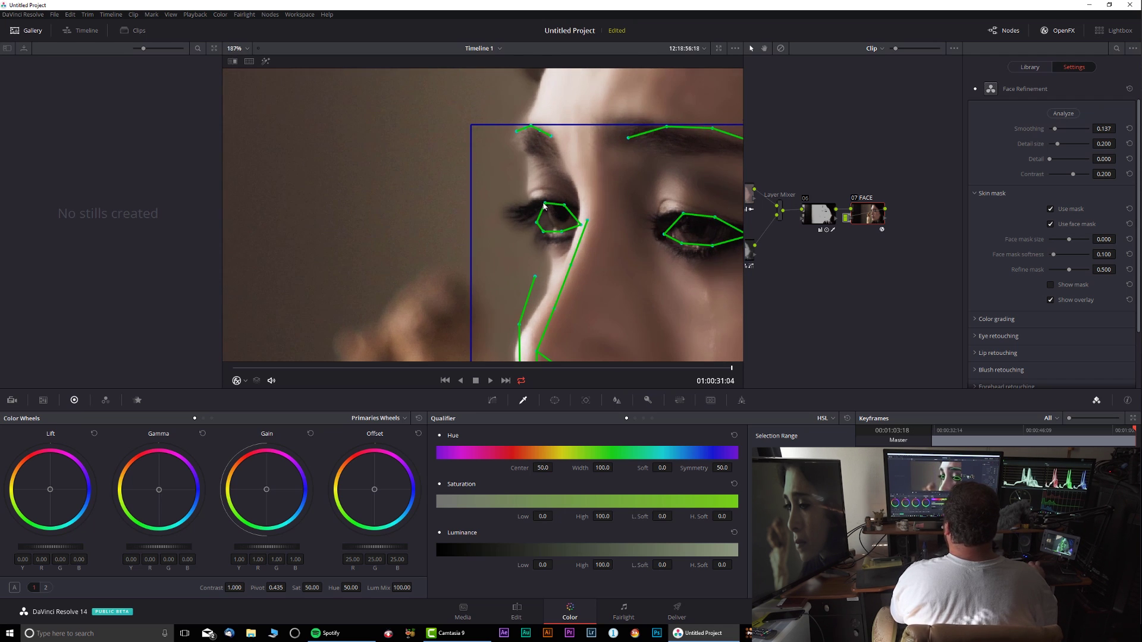
drag(516, 246, 478, 287)
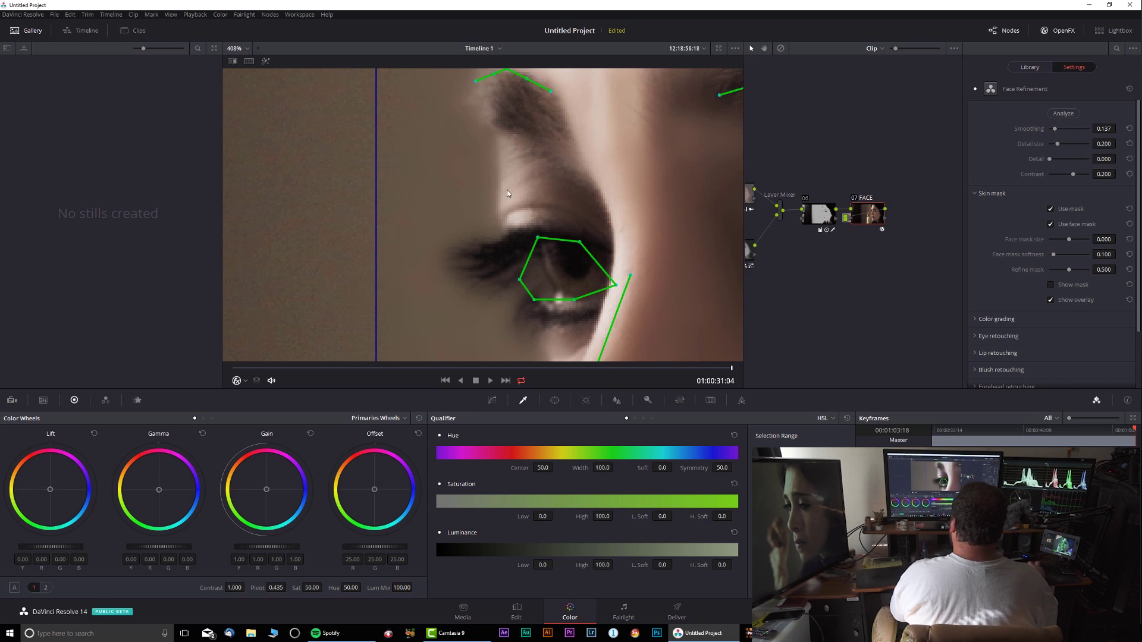
scroll(586, 261, down, 6)
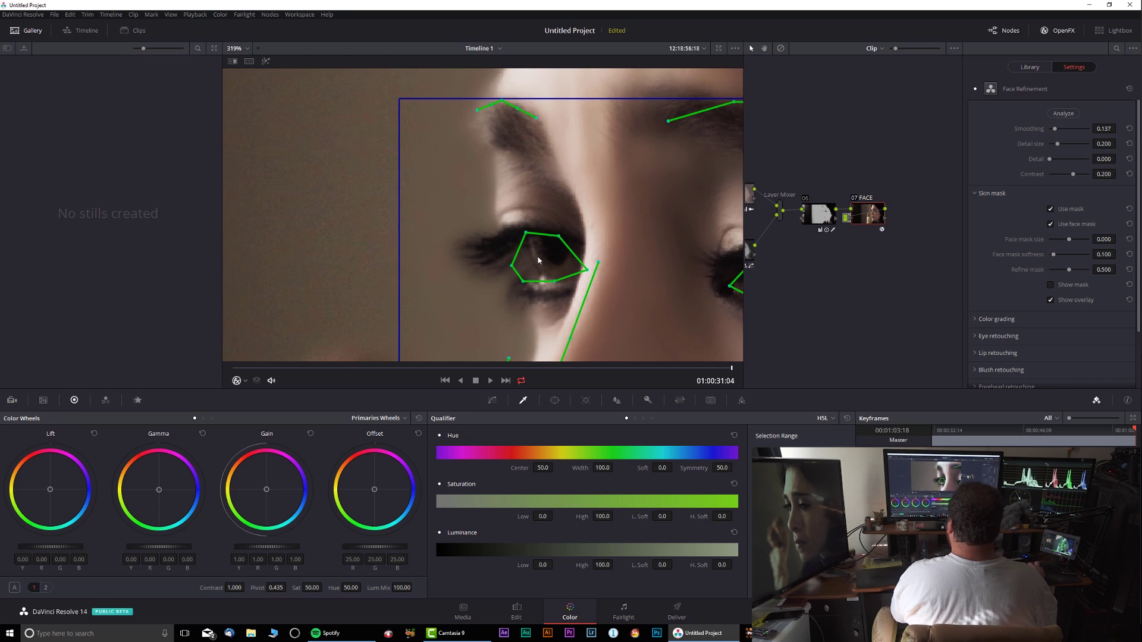
drag(643, 262, 579, 202)
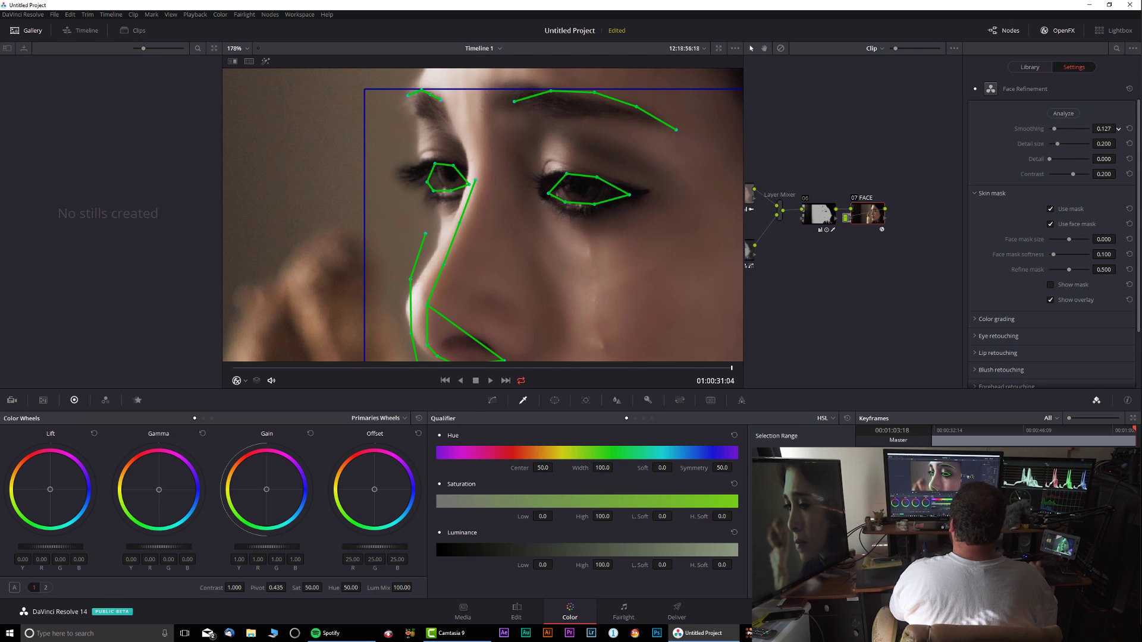
Step: Set Face Refinement's Smoothing and Detail size to 0.000 and Contrast to 0.114, and toggle the FACE node to compare
drag(1051, 129, 1101, 129)
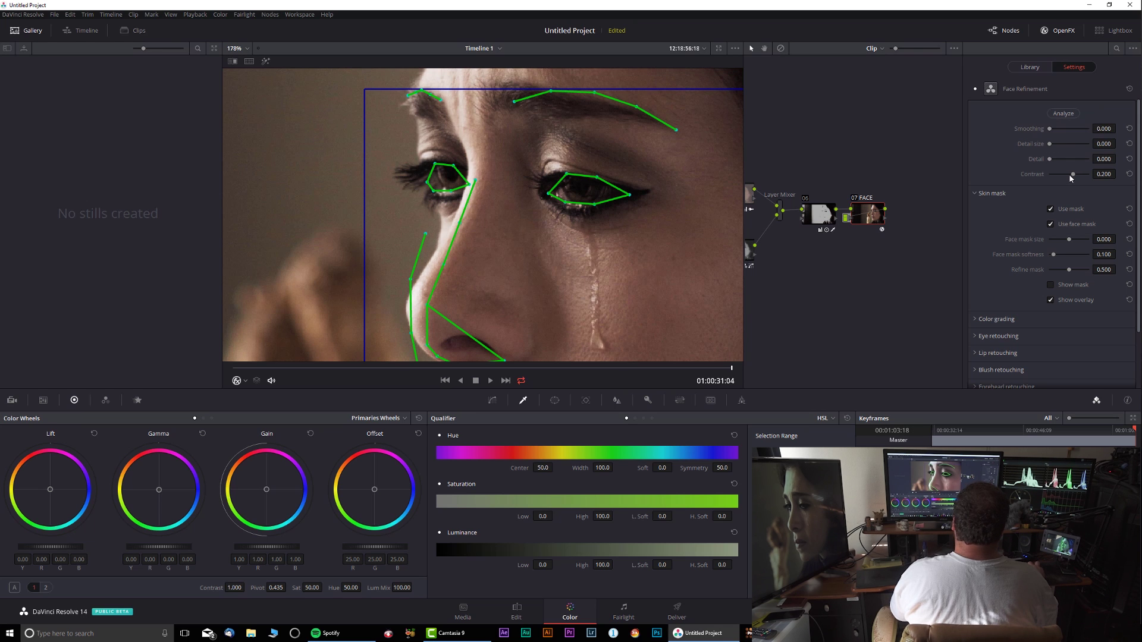
mouse_move(1070, 176)
mouse_down()
mouse_move(1018, 178)
mouse_move(1072, 180)
mouse_up()
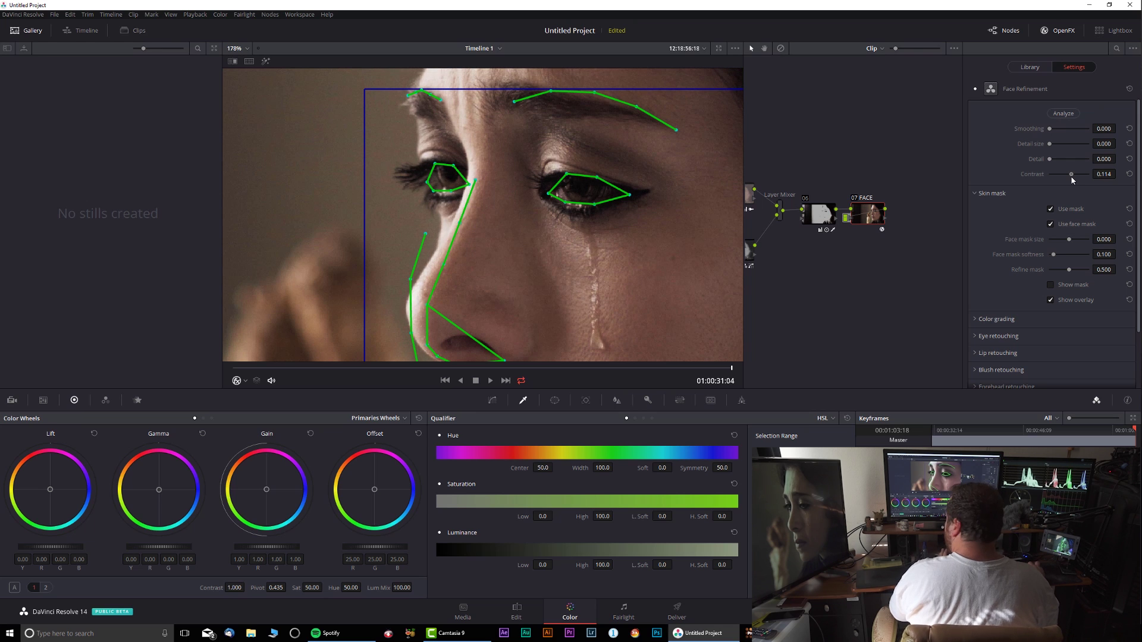
click(856, 200)
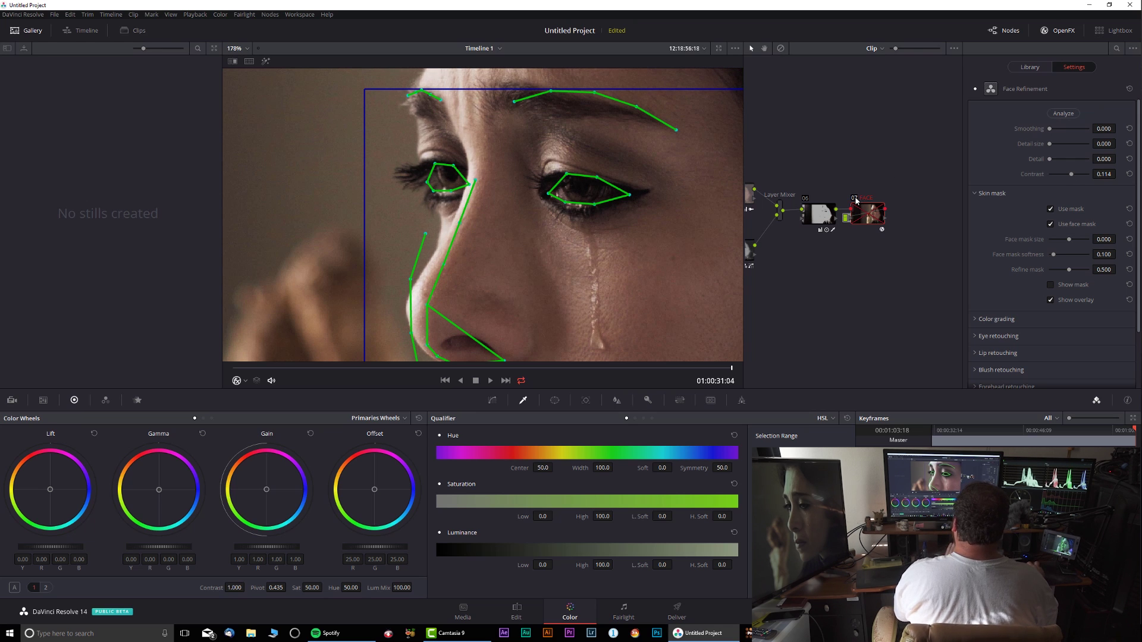
Step: Set the eye retouching Sharpening to 0.004 in Face Refinement and toggle the FACE node to compare the eyes
click(855, 200)
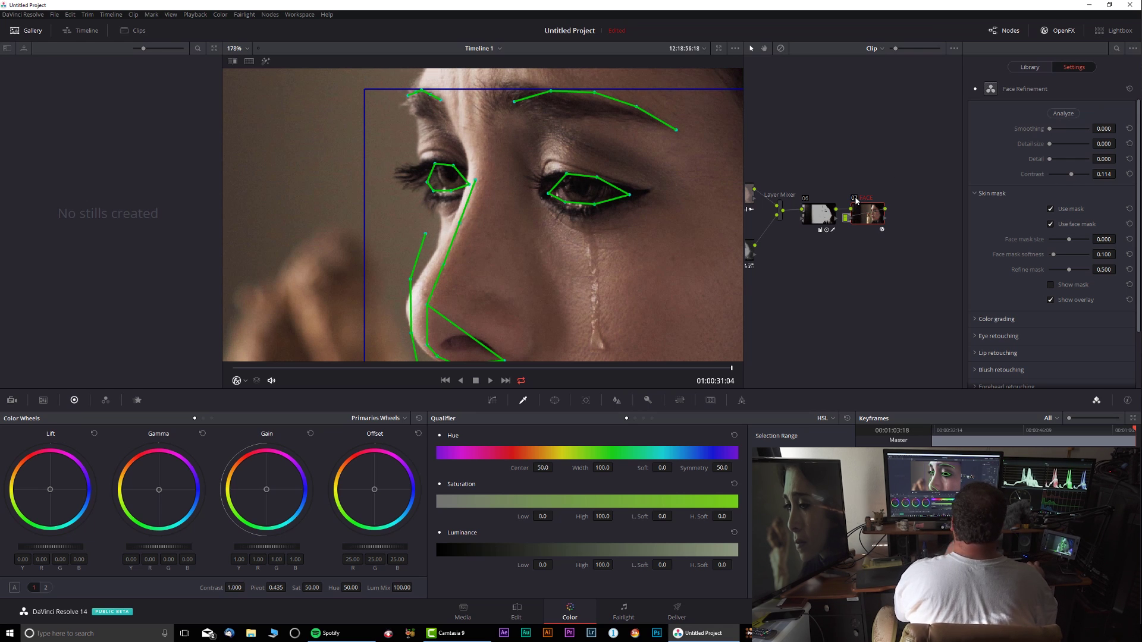
scroll(1006, 262, down, 2)
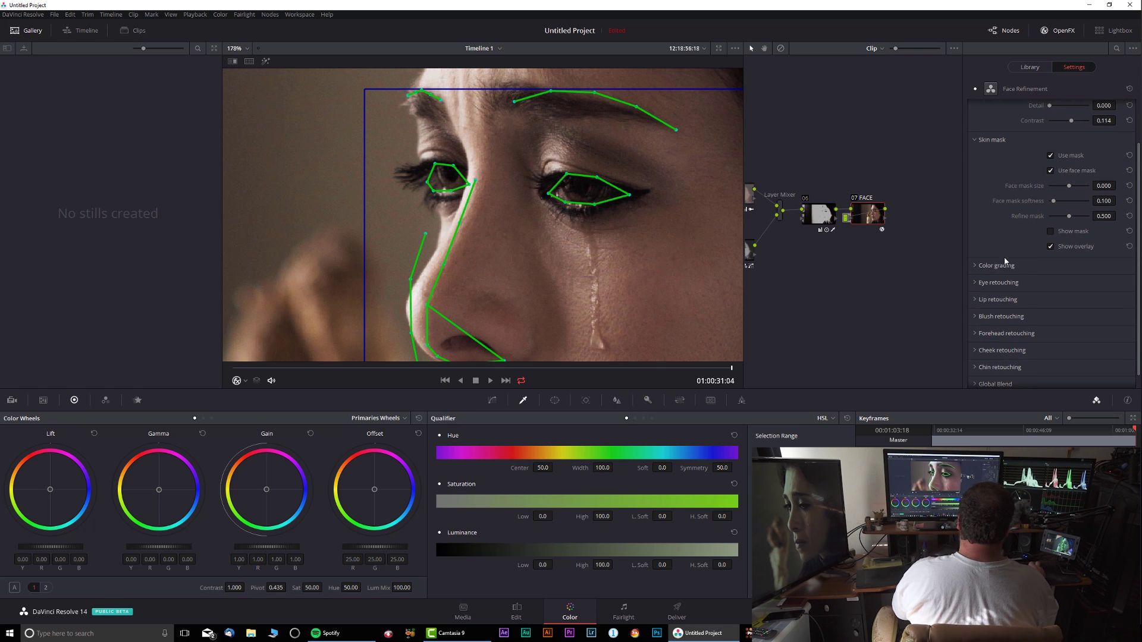
click(978, 283)
drag(1102, 299, 1117, 297)
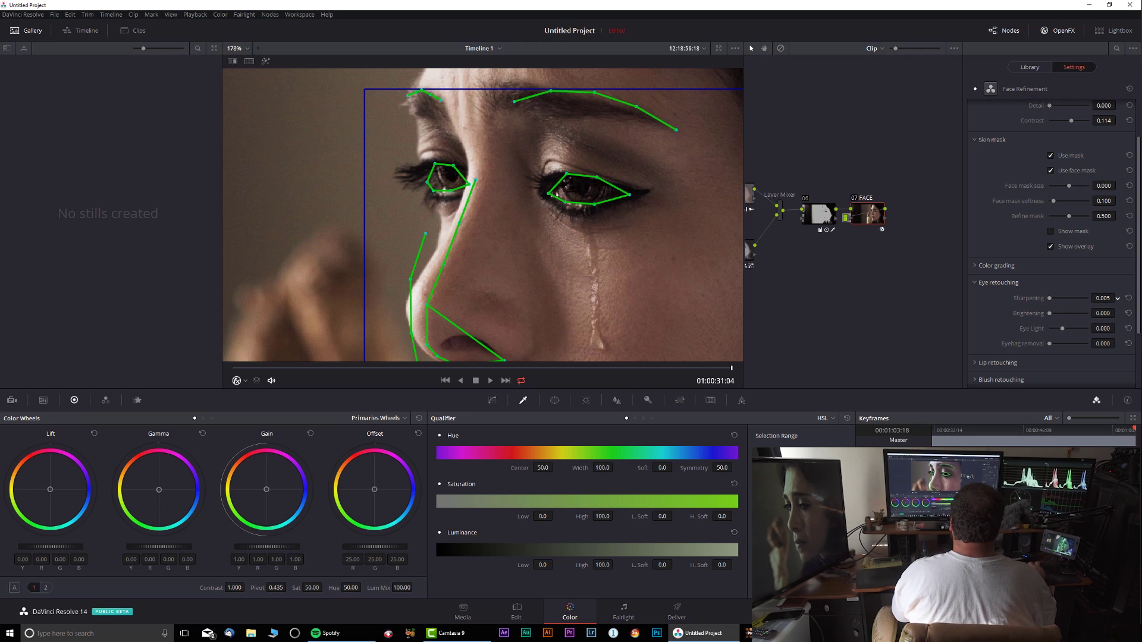
click(854, 198)
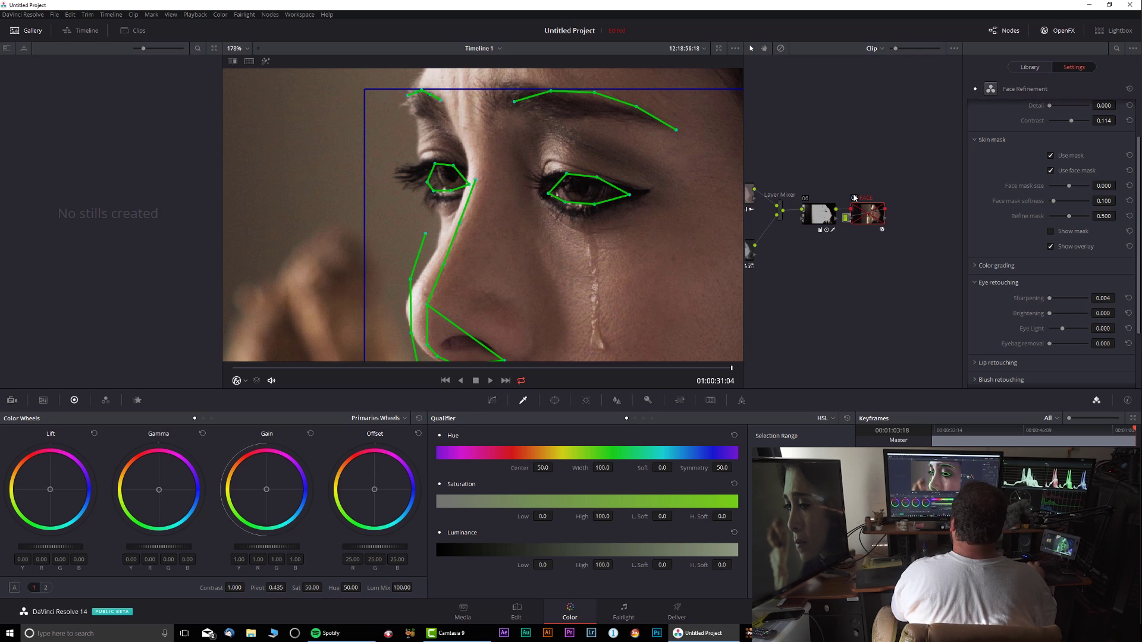
click(854, 198)
Step: Add a serial node after FACE, and toggle the FACE node to compare the face on the last frame and an earlier one
key(alt+s)
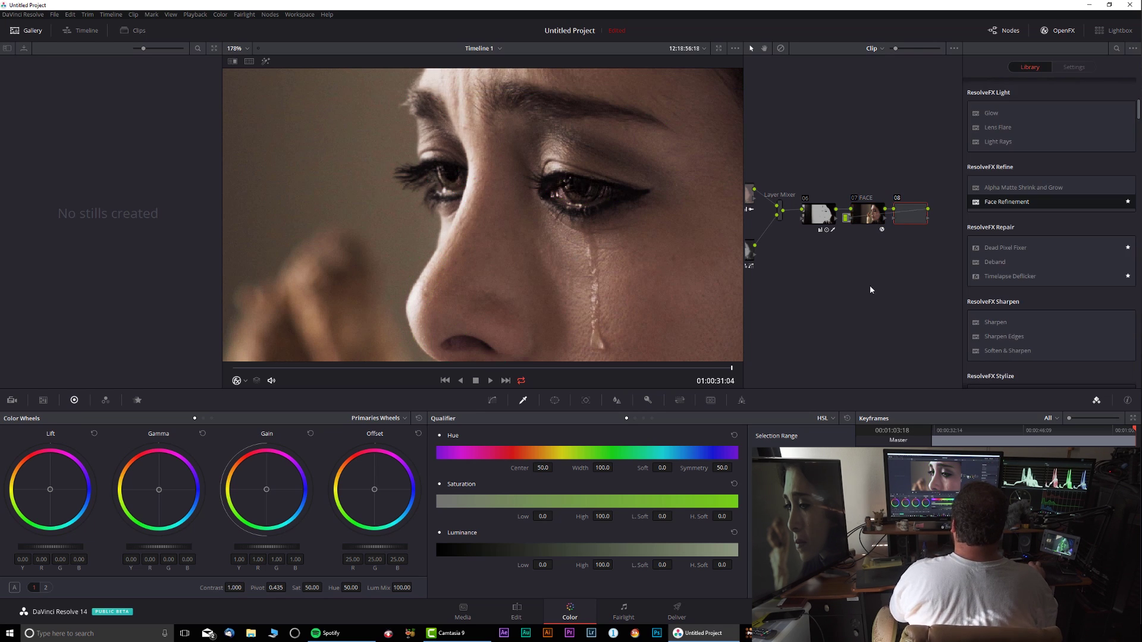
click(852, 199)
click(852, 199)
click(853, 198)
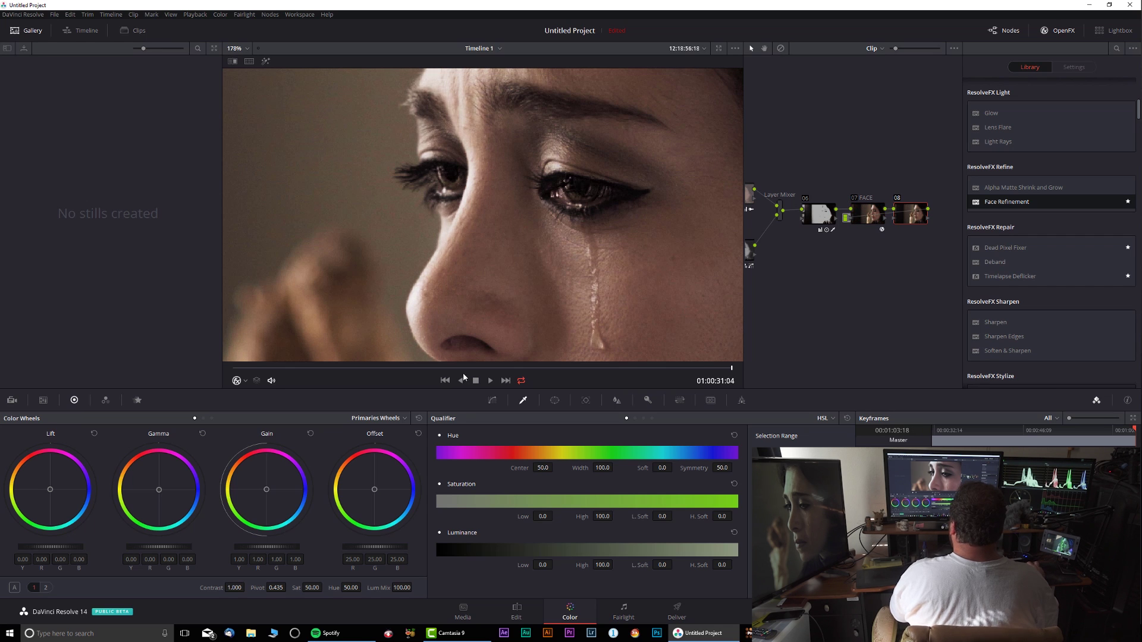
drag(457, 369, 528, 368)
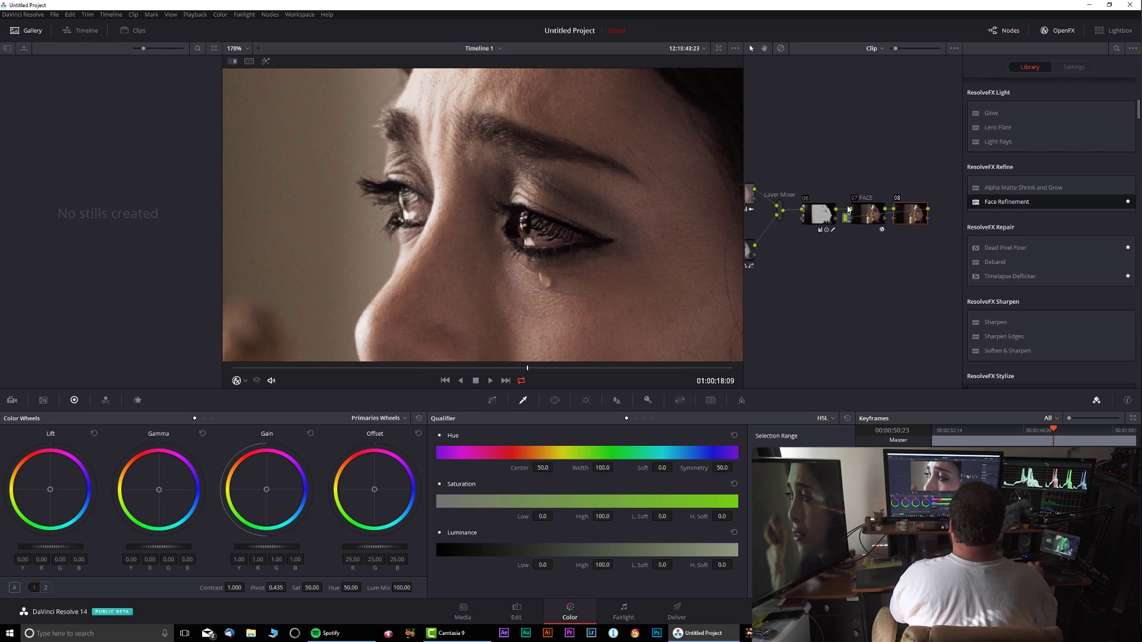
click(855, 200)
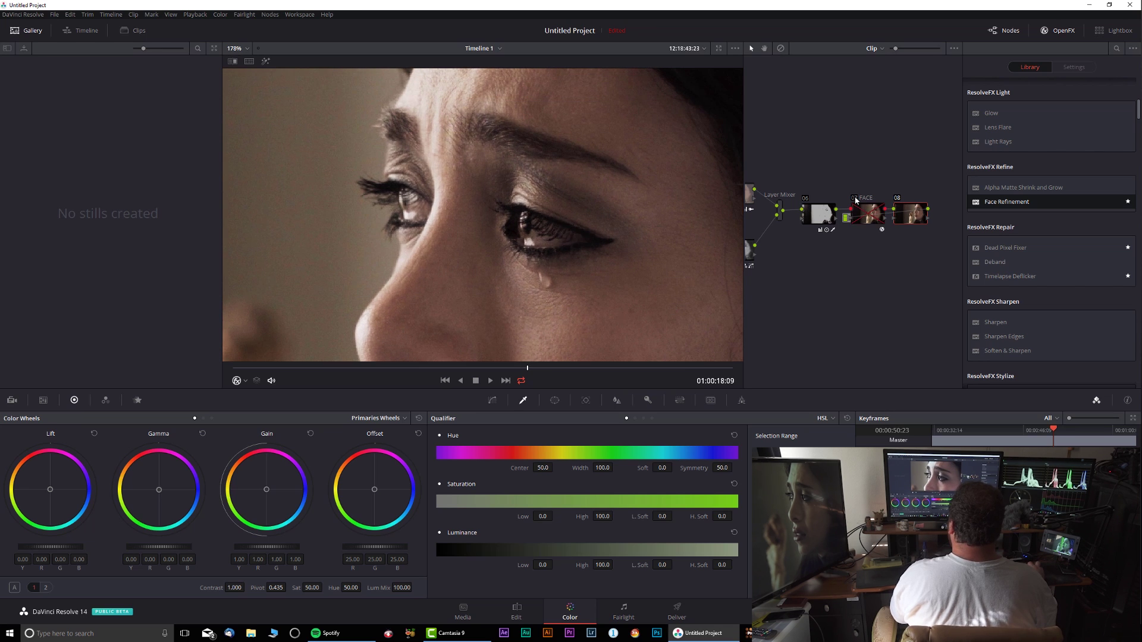
click(855, 200)
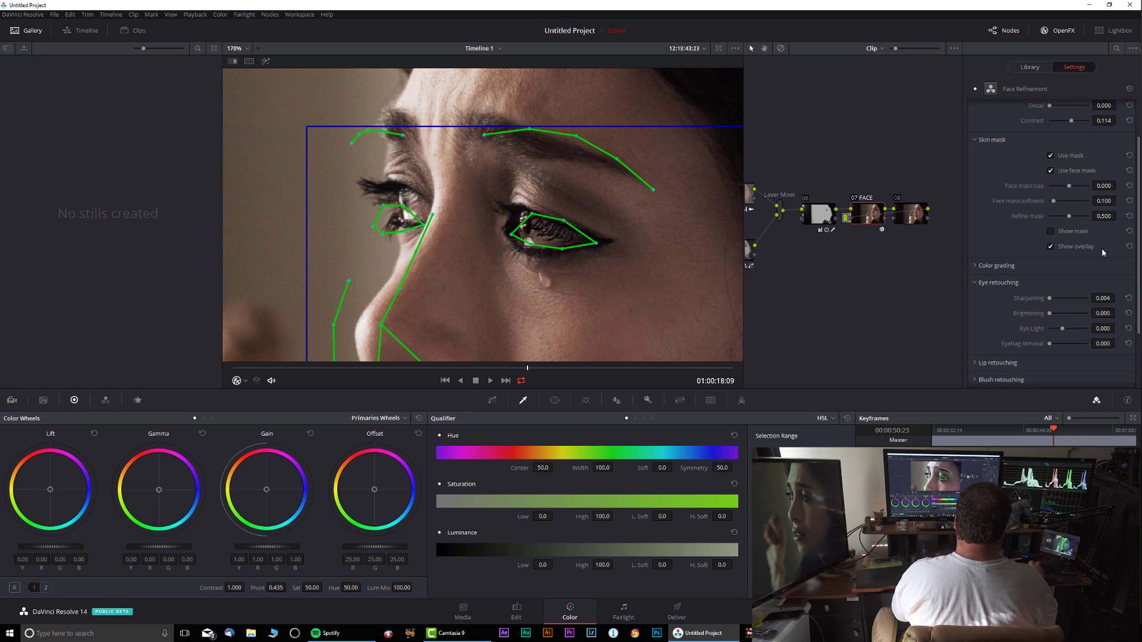
Step: Try Face Refinement's Eyebag removal at strengths up to 1.000 to see the effect under the eyes, and return it to 0.000
scroll(1025, 259, up, 2)
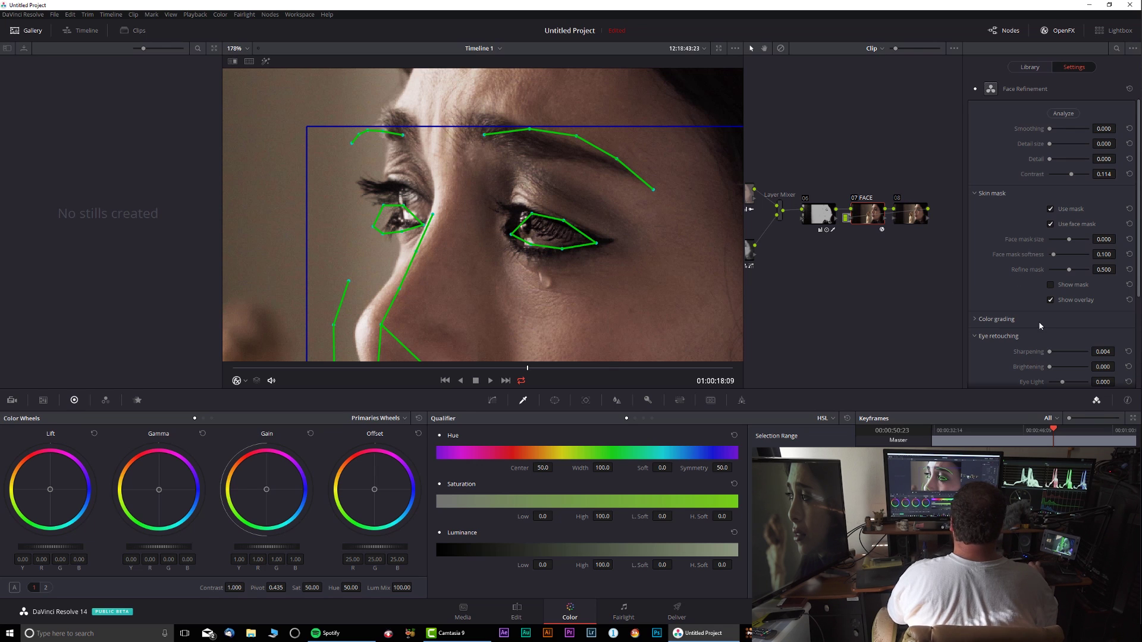
scroll(1031, 324, down, 4)
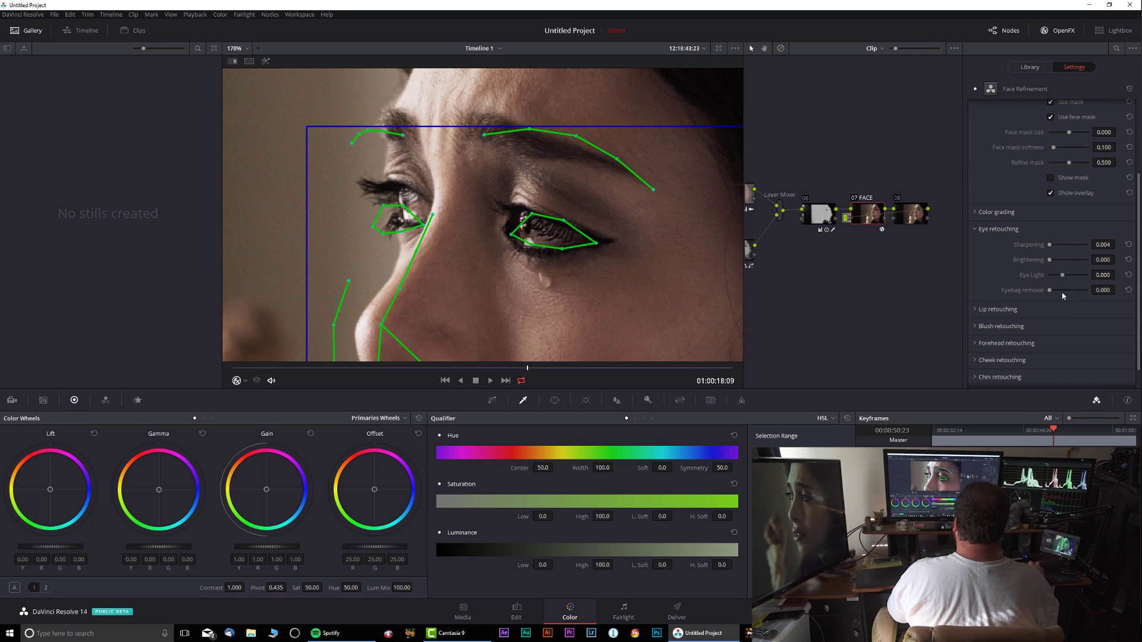
drag(1100, 289, 1118, 289)
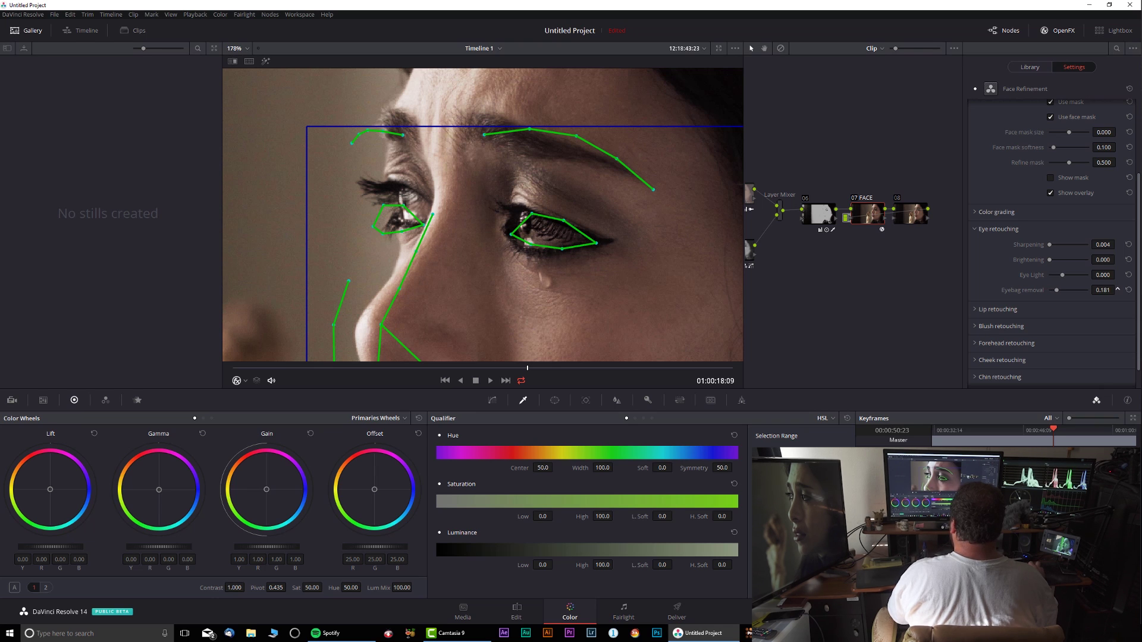
drag(1102, 291, 1135, 289)
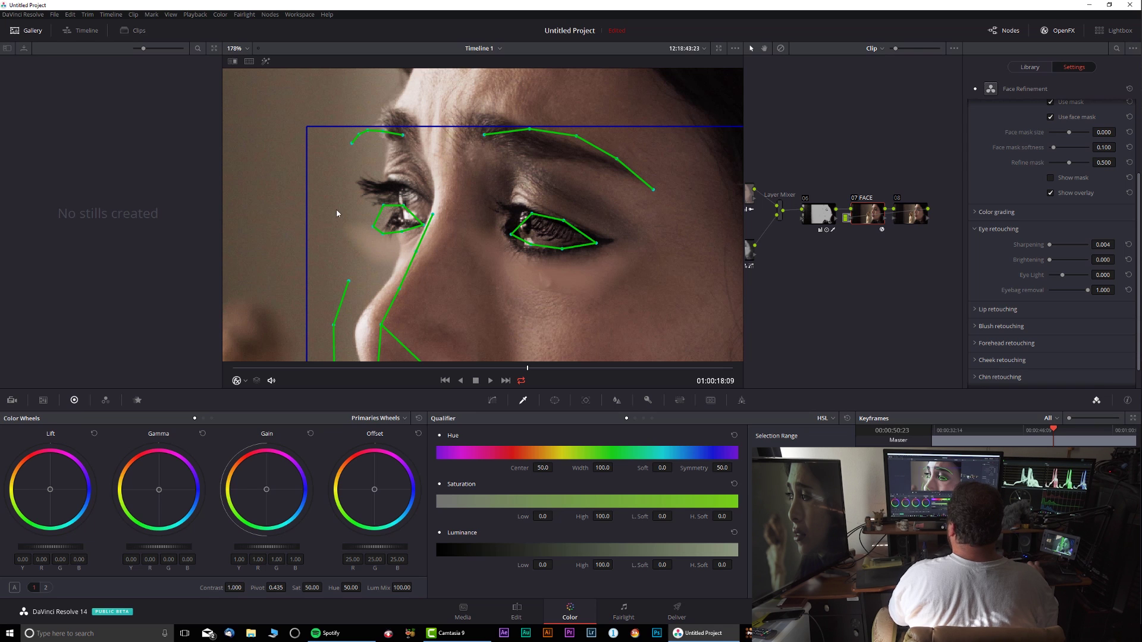
scroll(383, 258, down, 3)
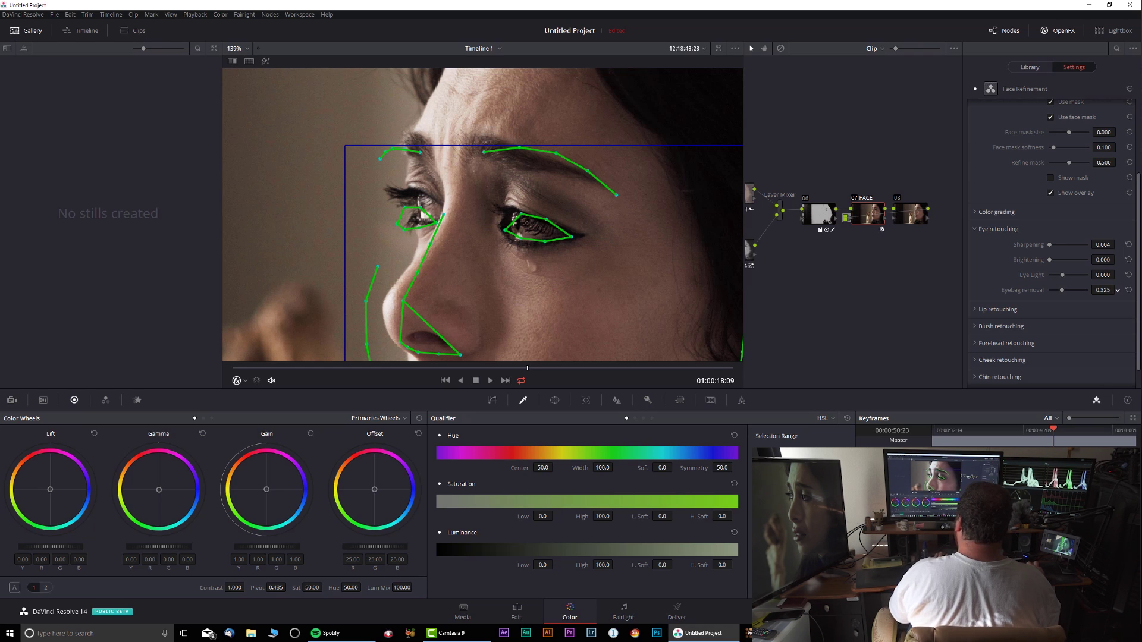
drag(1103, 290, 1097, 290)
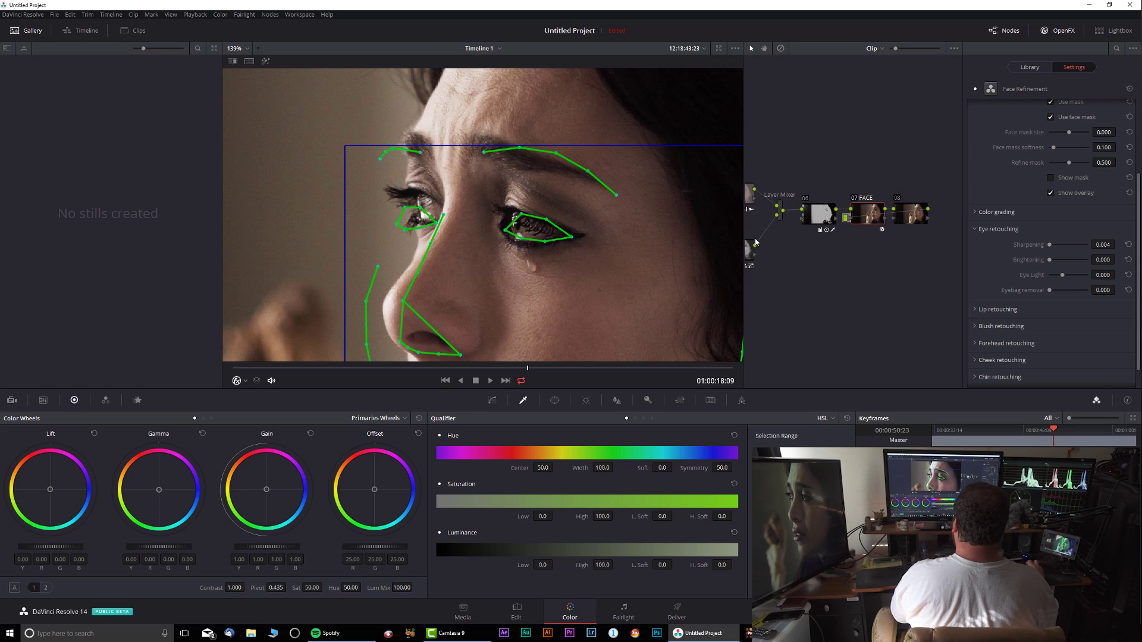
Step: Hide the face tracking overlay and effect settings, and show the curves and the complete node graph
scroll(571, 273, down, 5)
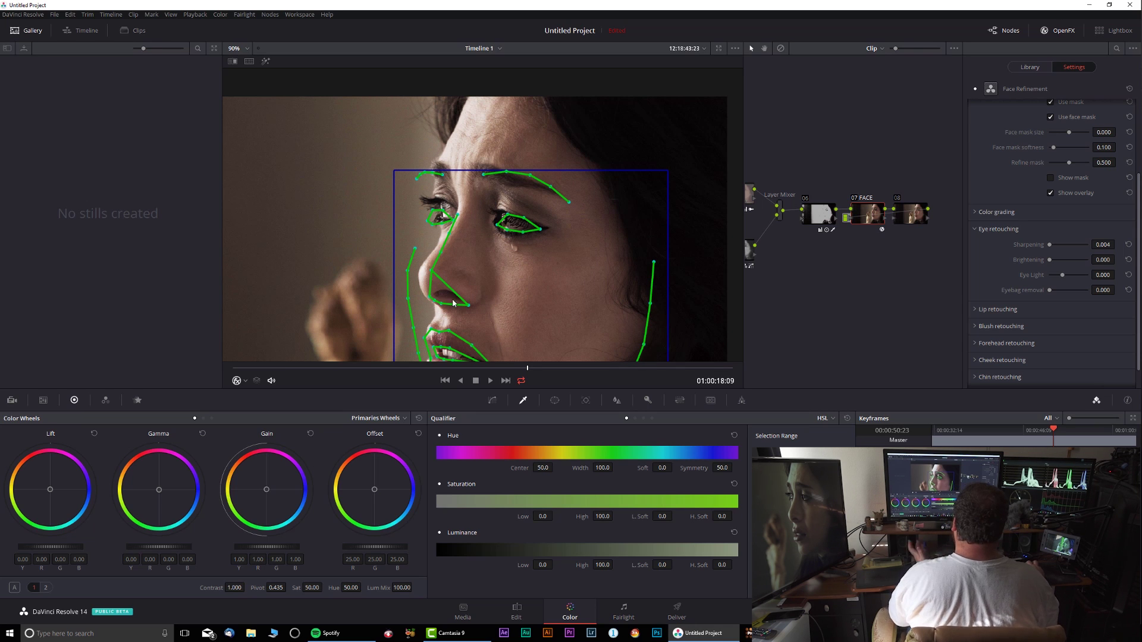
click(555, 401)
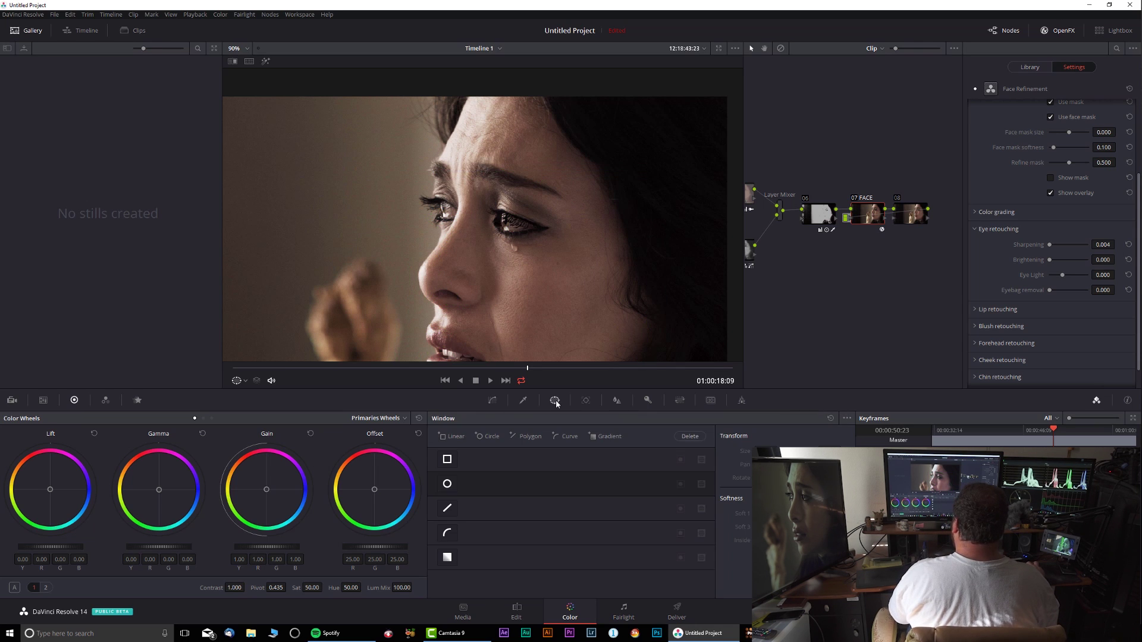
click(491, 401)
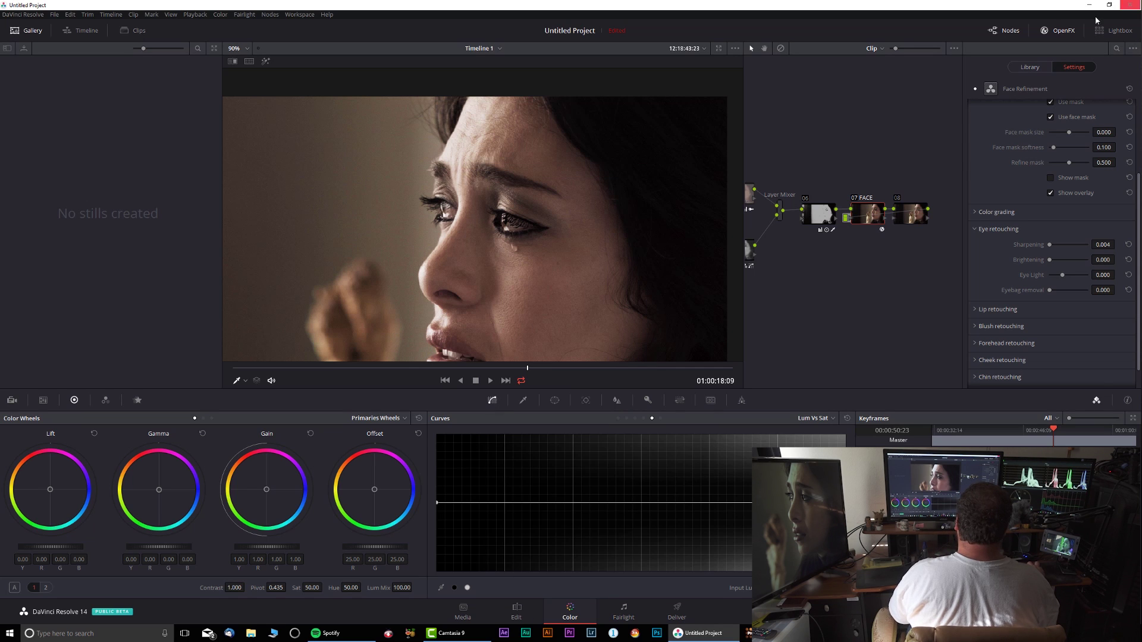
click(1045, 30)
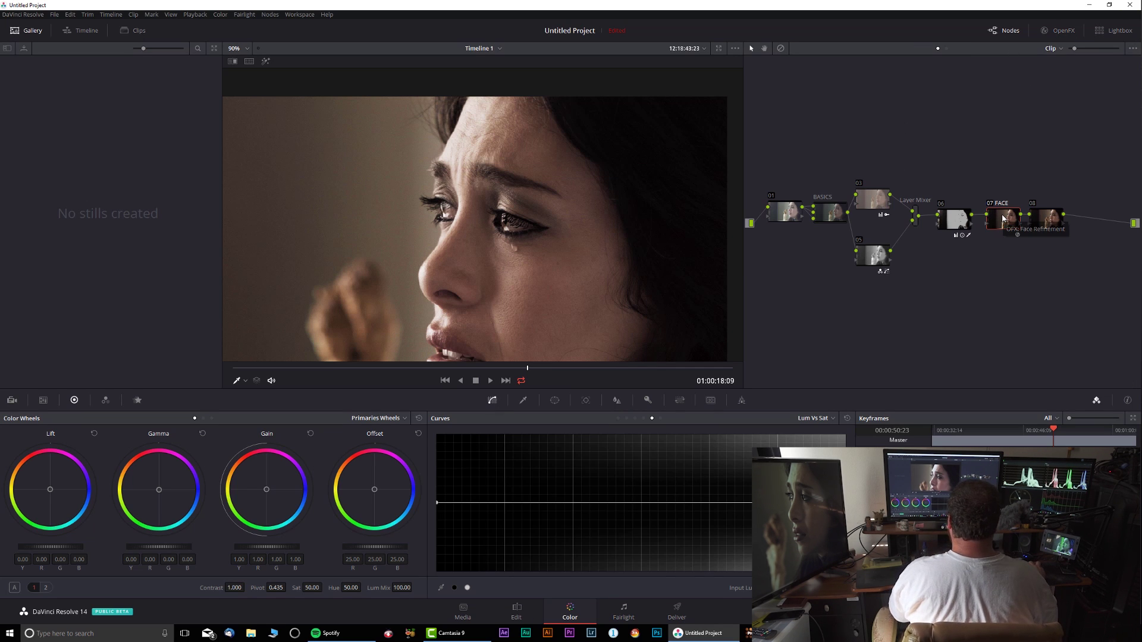
Step: Apply the Film Grain effect to node 08, after the FACE node
click(1052, 221)
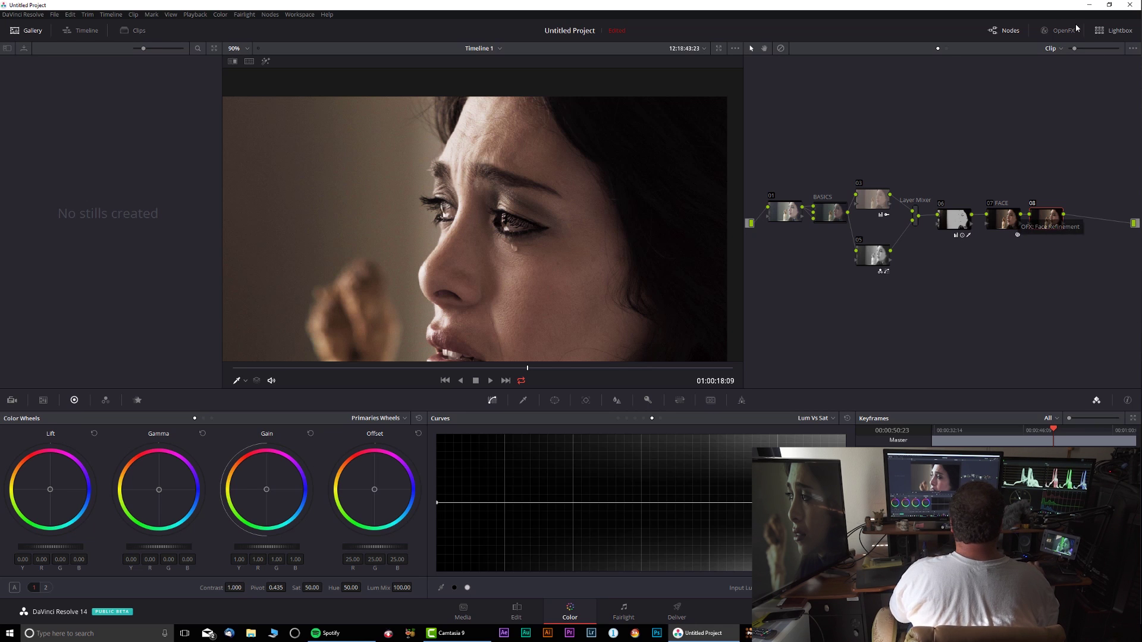
click(1058, 31)
scroll(987, 219, down, 3)
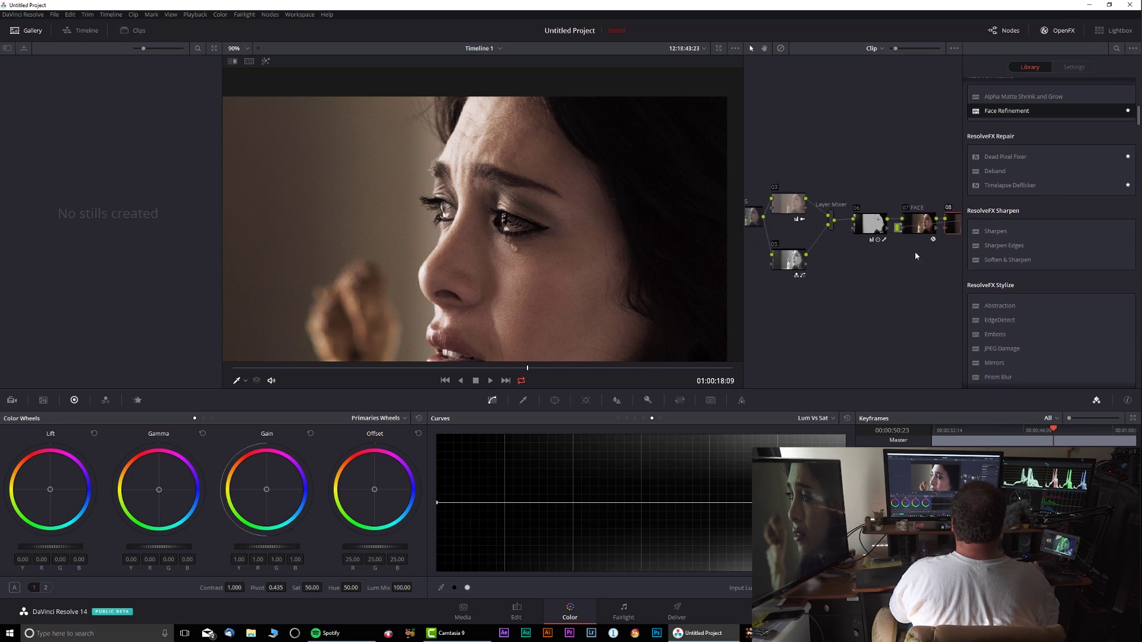
scroll(1035, 262, down, 6)
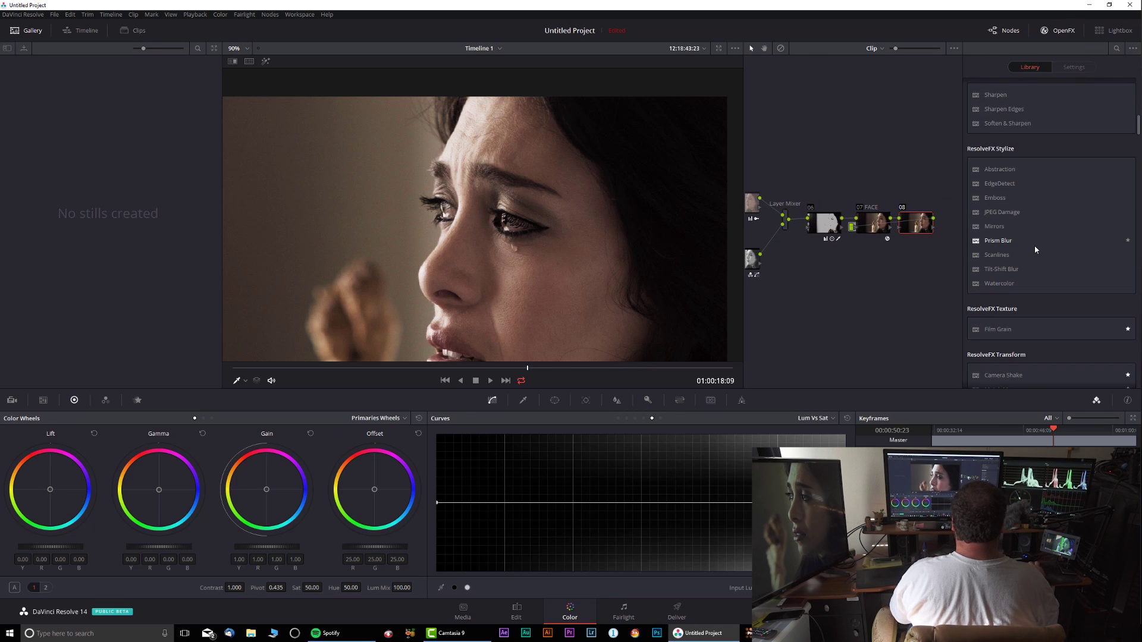
drag(993, 283, 922, 229)
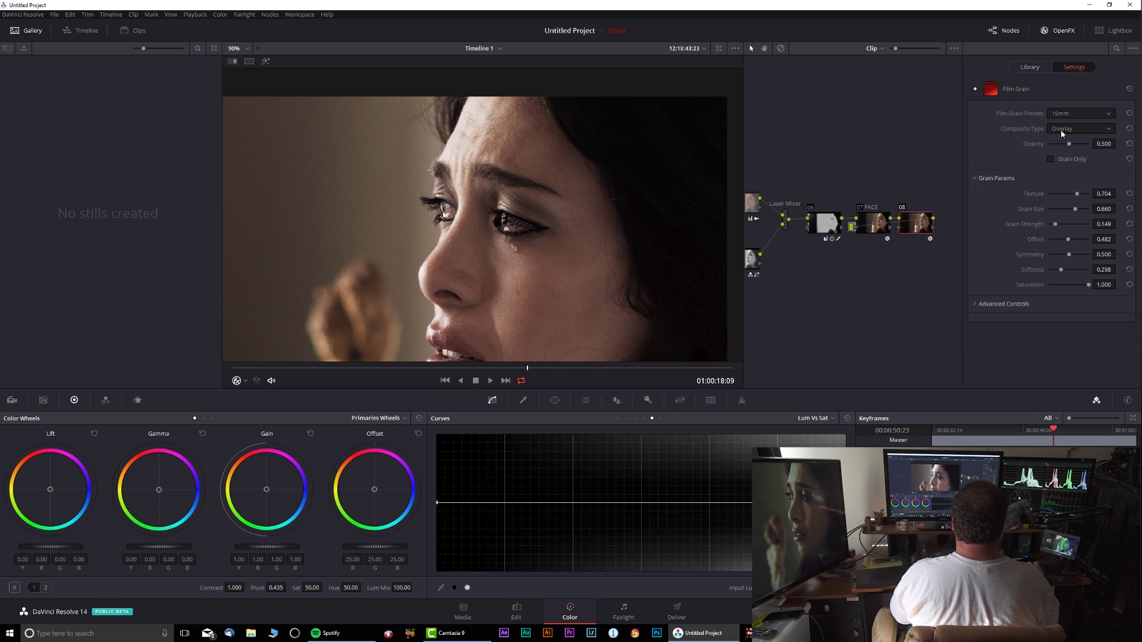
Step: Choose the 16mm 250D film grain preset and set the grain's Saturation to 0.000
click(1064, 113)
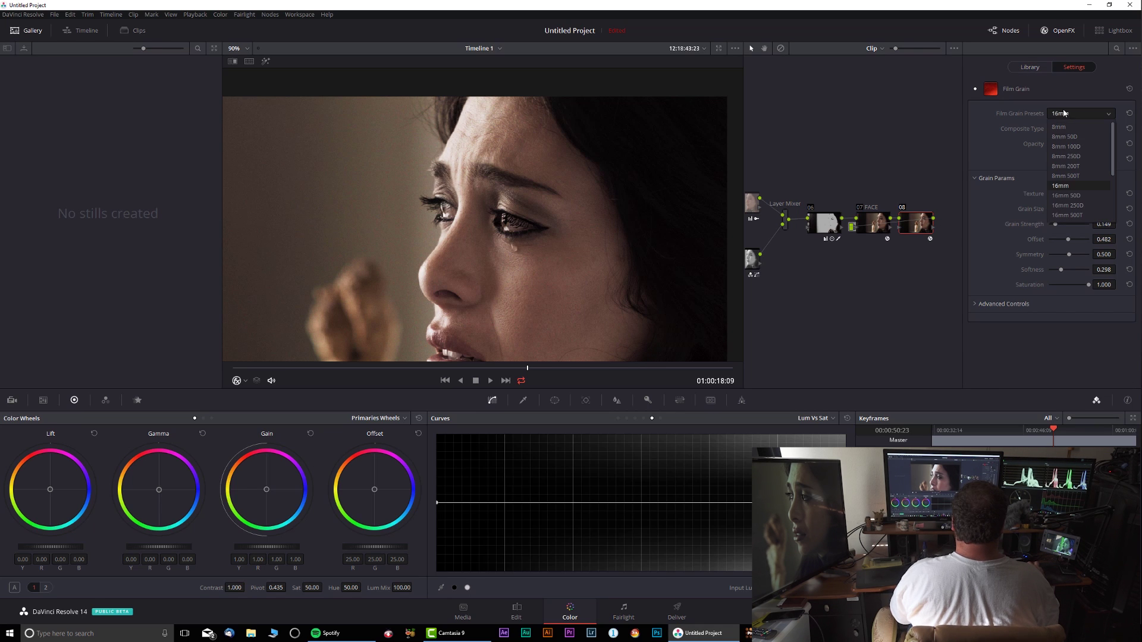
click(1083, 204)
drag(1069, 285, 977, 288)
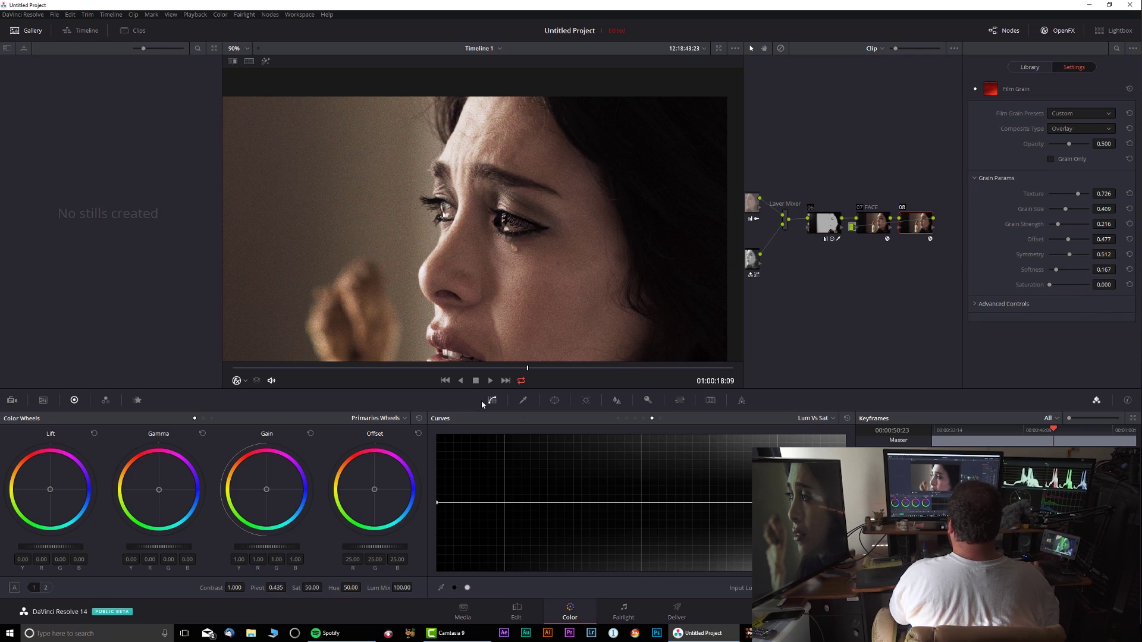
Step: Shape node 08's custom curve by lowering its white point and placing a control point slightly below the midtones
click(814, 418)
click(817, 434)
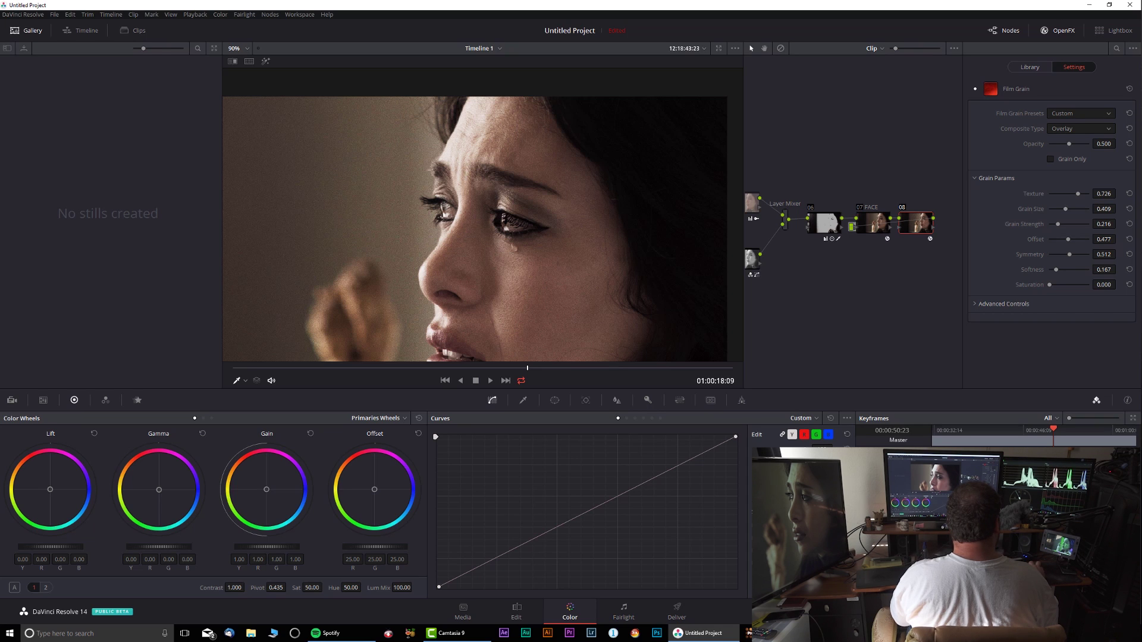
click(617, 496)
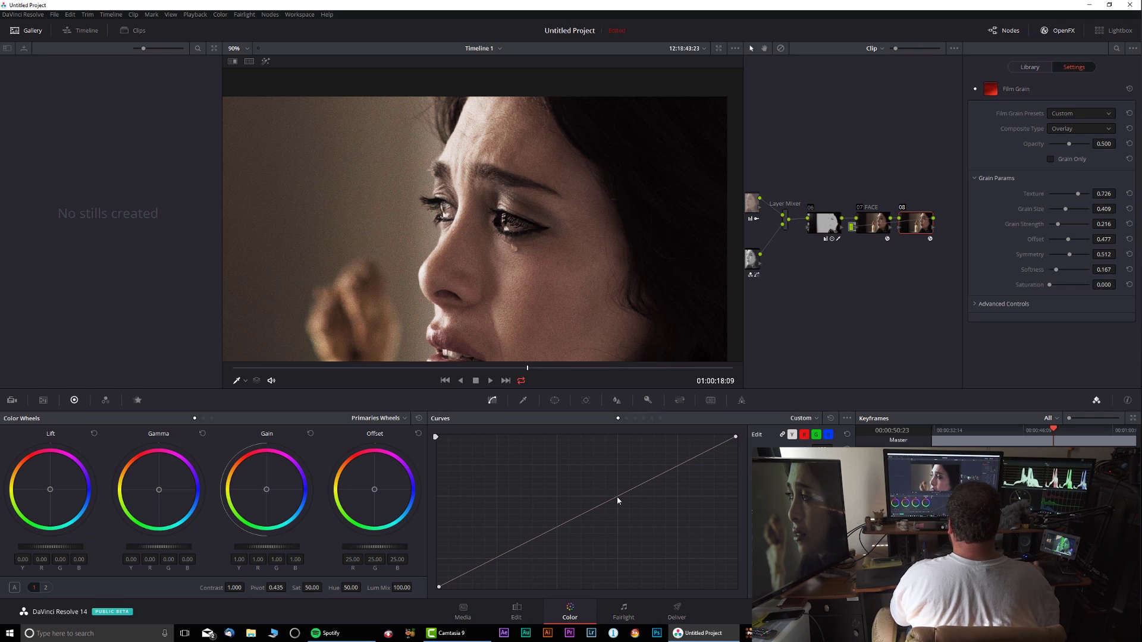
drag(737, 438, 743, 475)
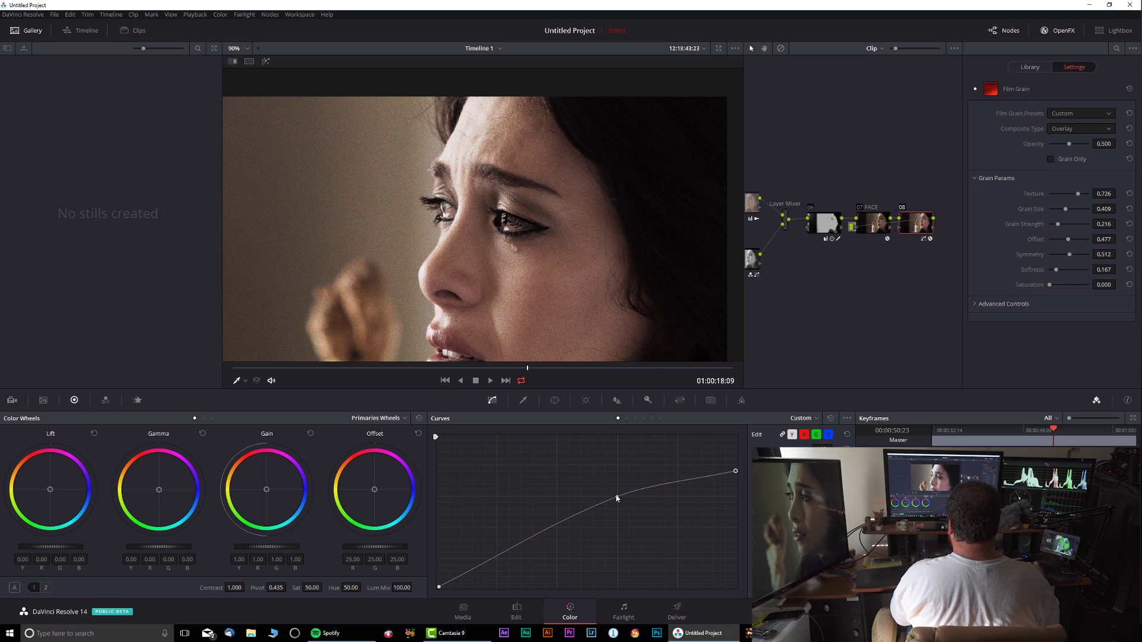
drag(572, 519, 559, 530)
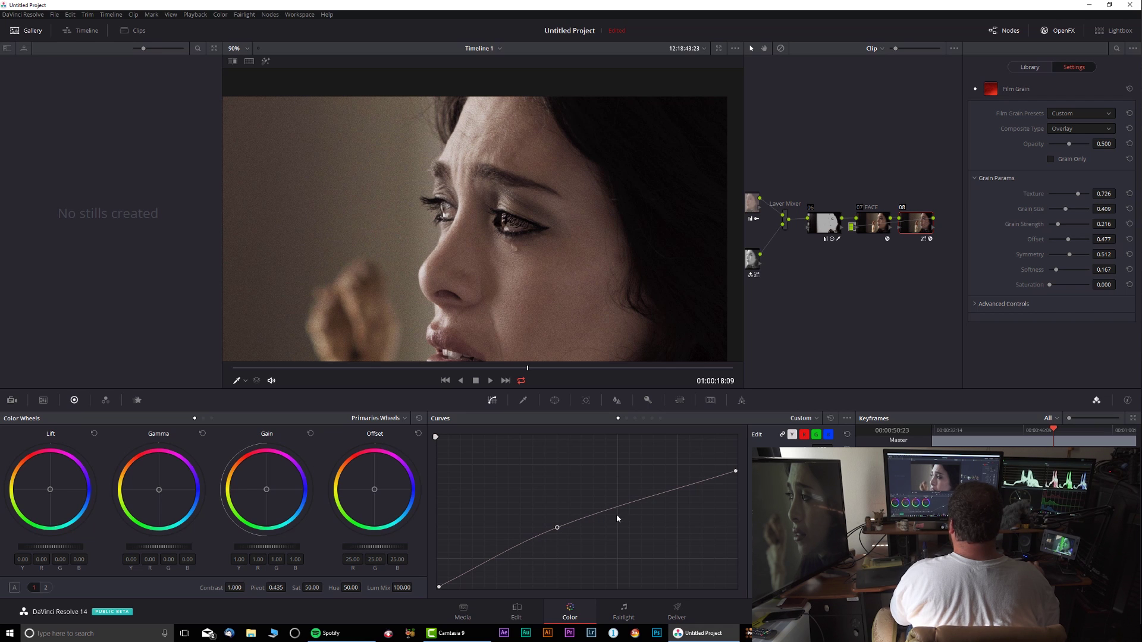
mouse_move(738, 474)
mouse_down()
mouse_move(739, 461)
mouse_move(740, 473)
mouse_up()
drag(736, 469, 736, 464)
Step: Show the full node graph, fit the image to the viewer, and review the finished grade at several points in the clip
click(1058, 31)
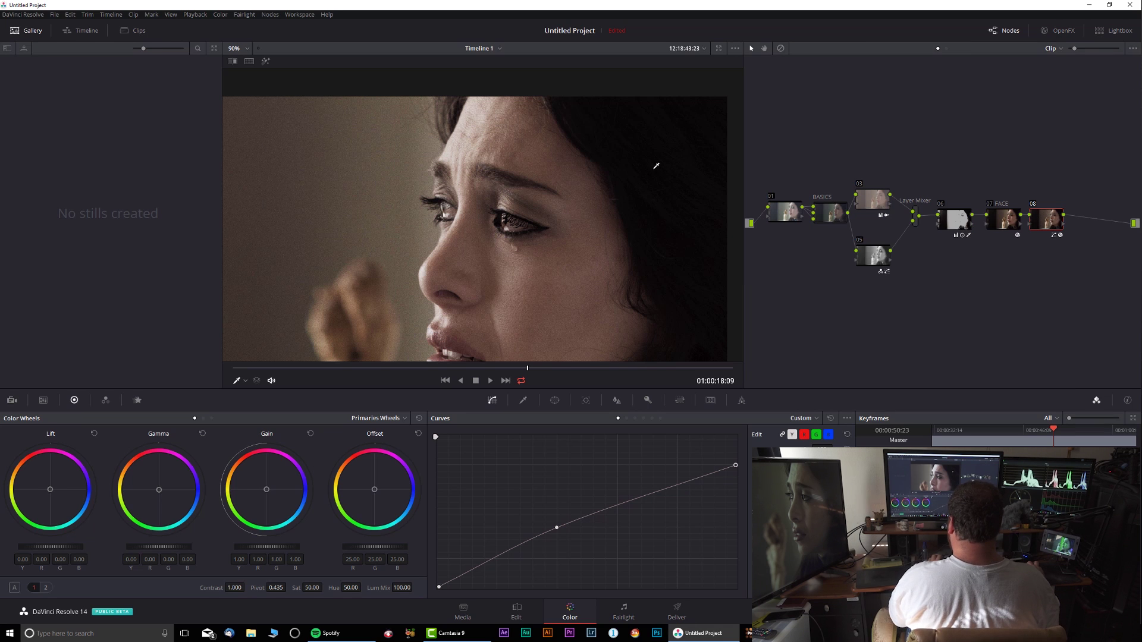
key(shift+z)
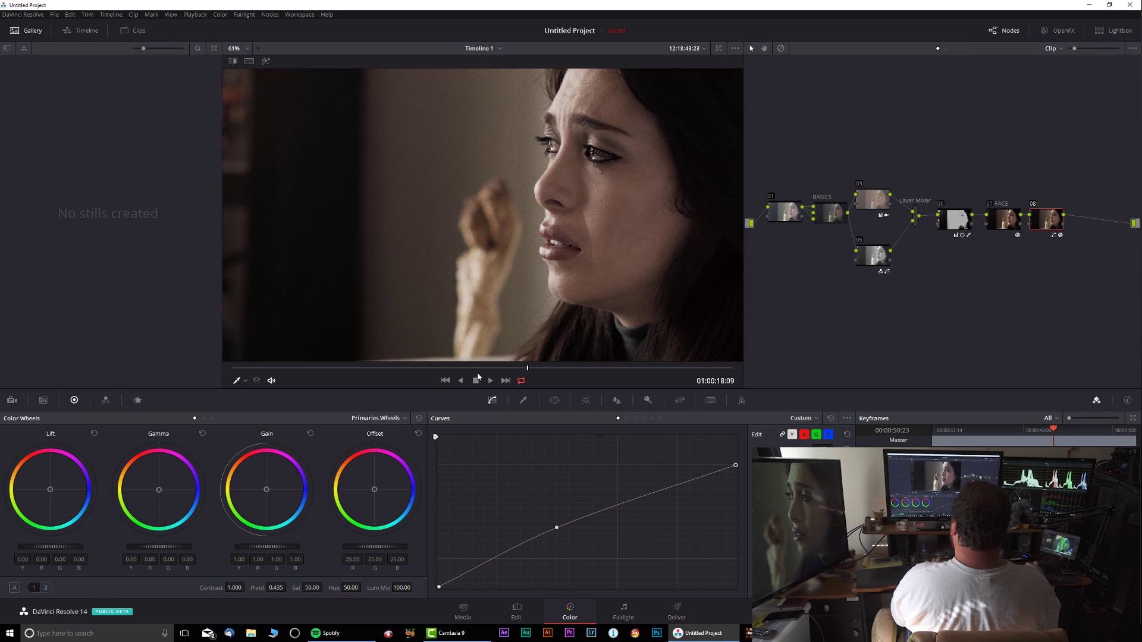
drag(475, 369, 692, 369)
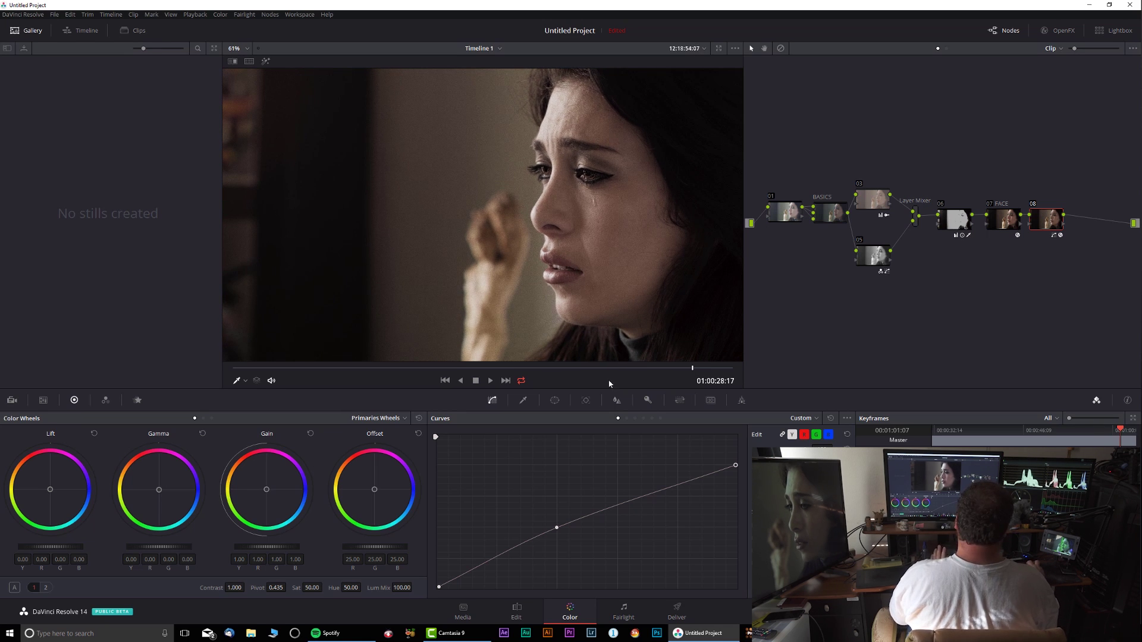
click(410, 370)
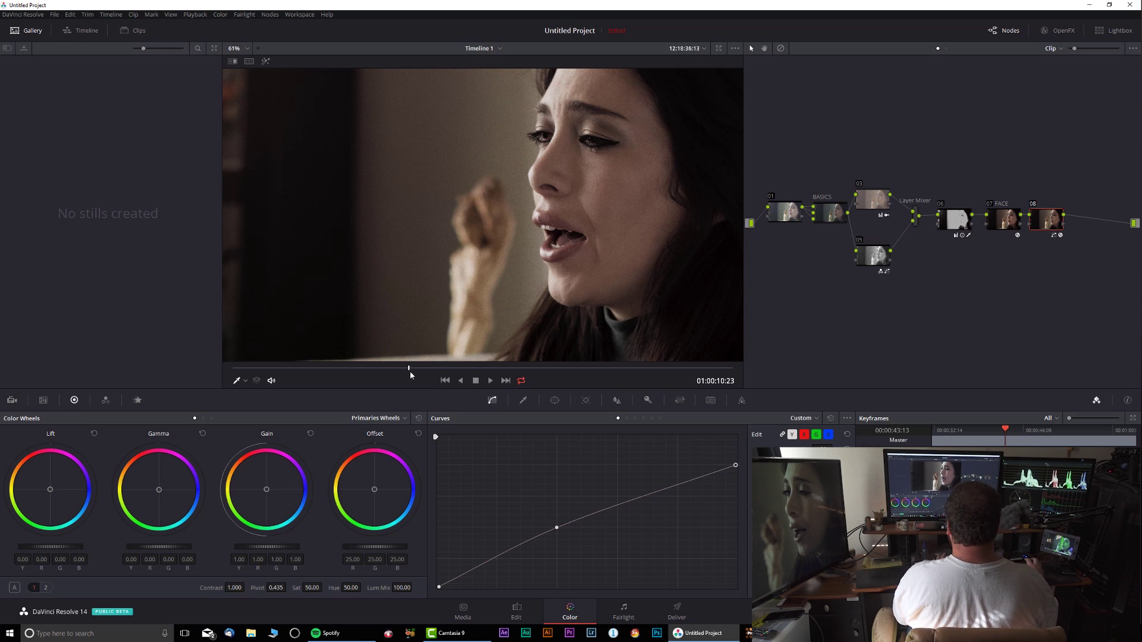
click(495, 370)
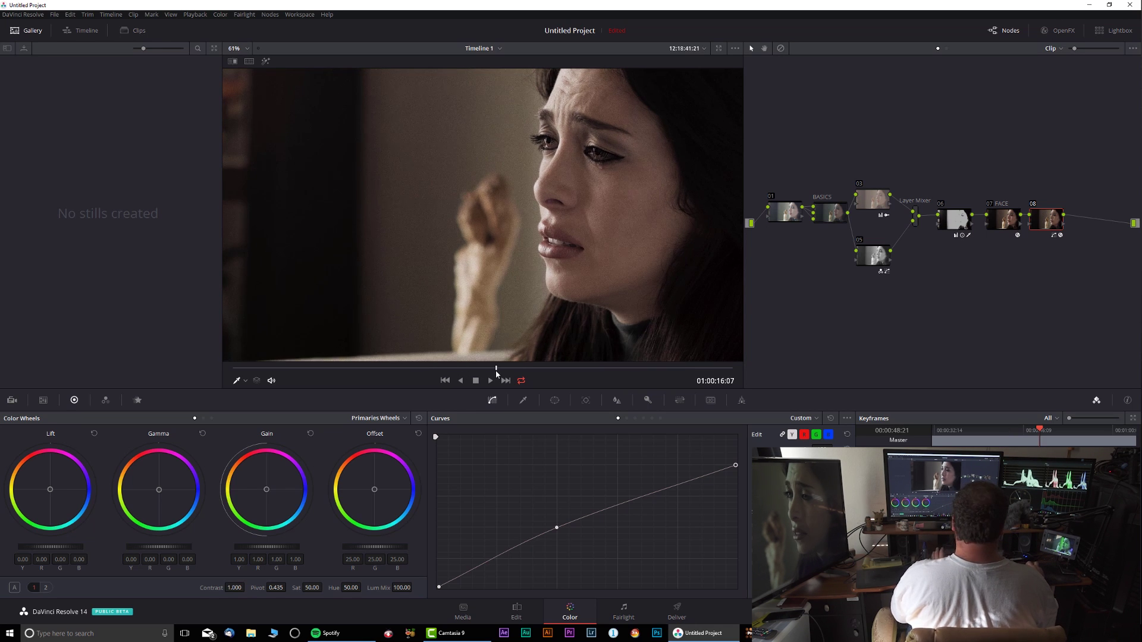